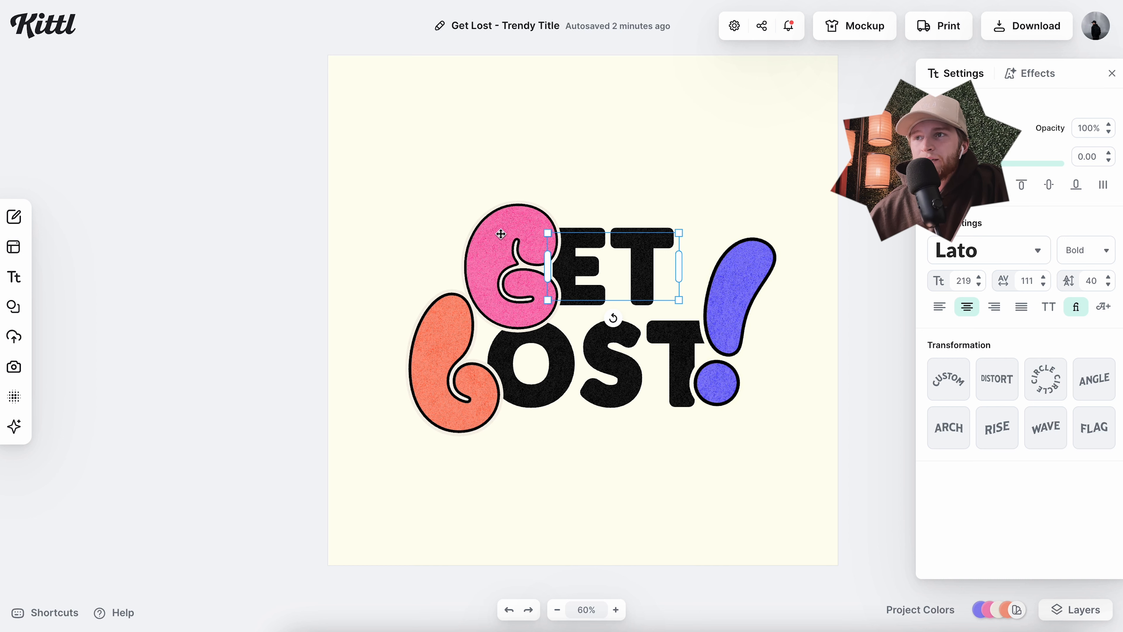
click(500, 234)
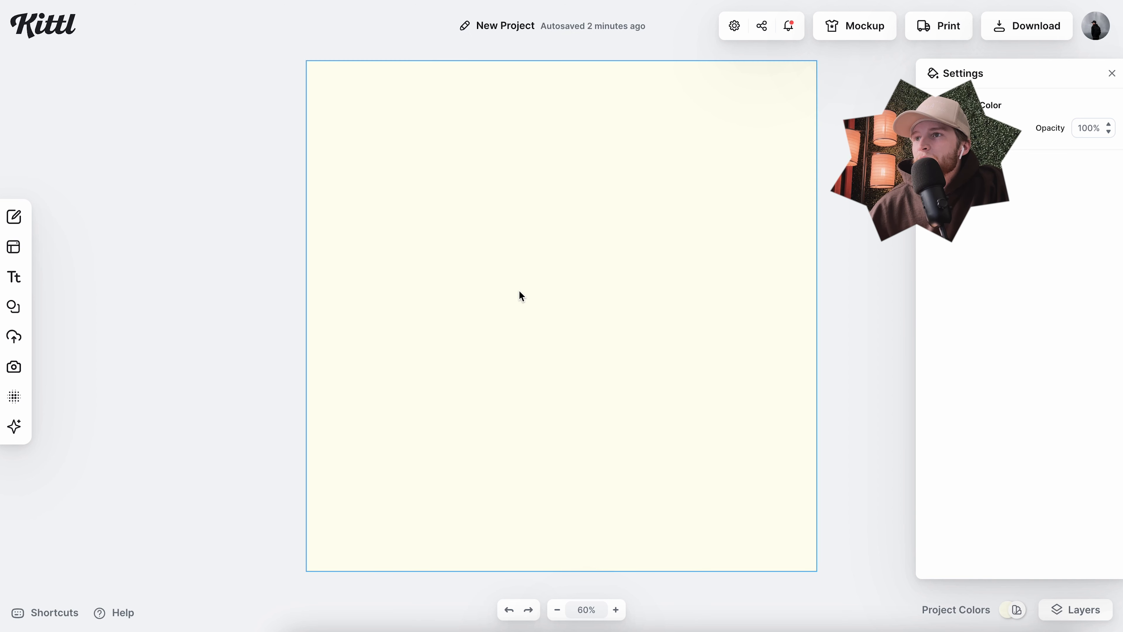
- Add a headline text to the blank artboard and set it in Lato Black, all uppercase
key(t)
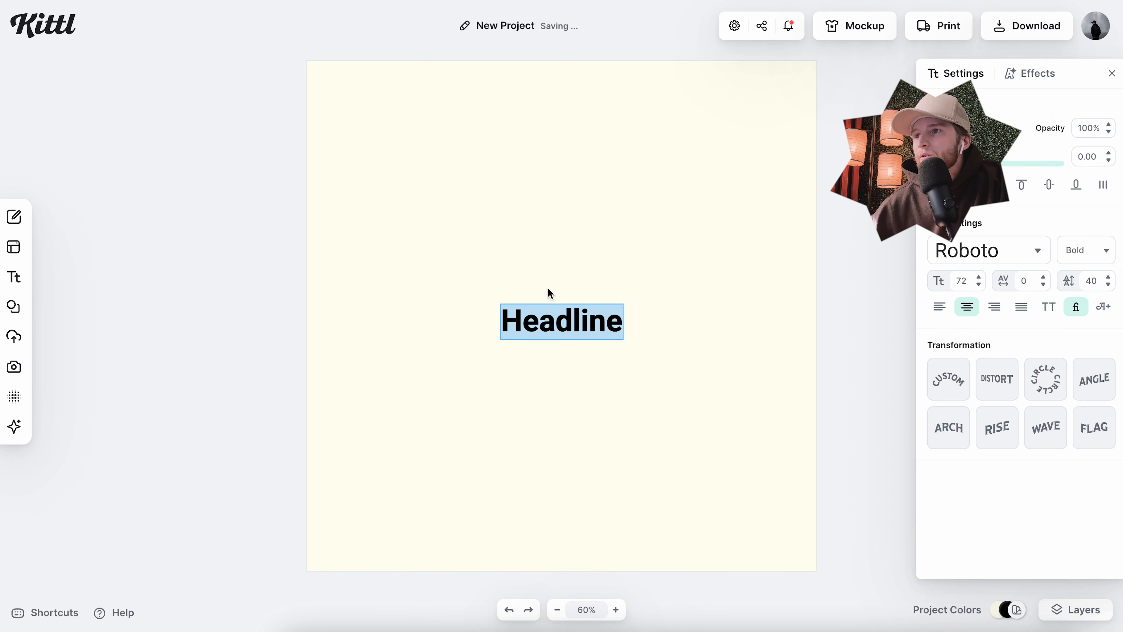
click(990, 264)
click(779, 219)
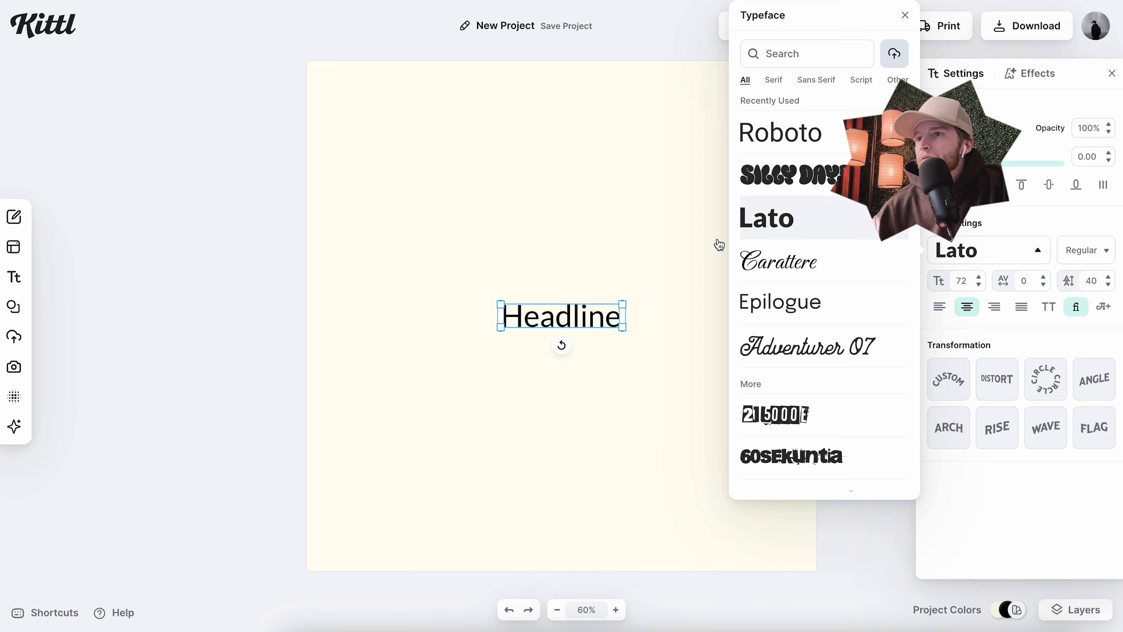
click(719, 244)
click(617, 316)
click(1049, 307)
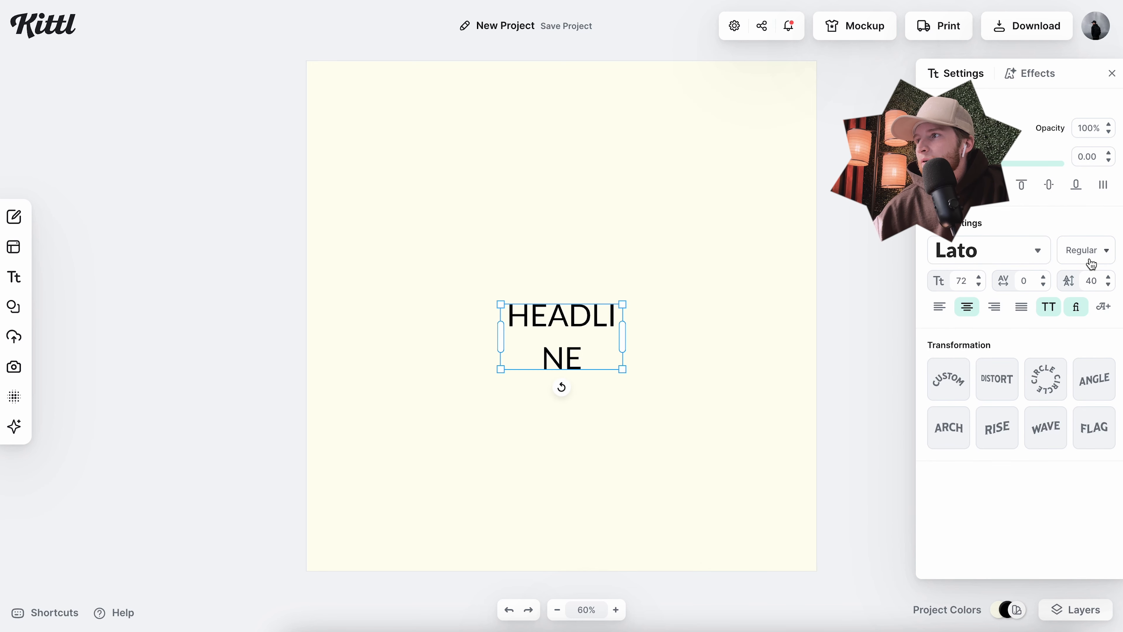
click(1091, 261)
scroll(1092, 389, down, 1)
click(1083, 448)
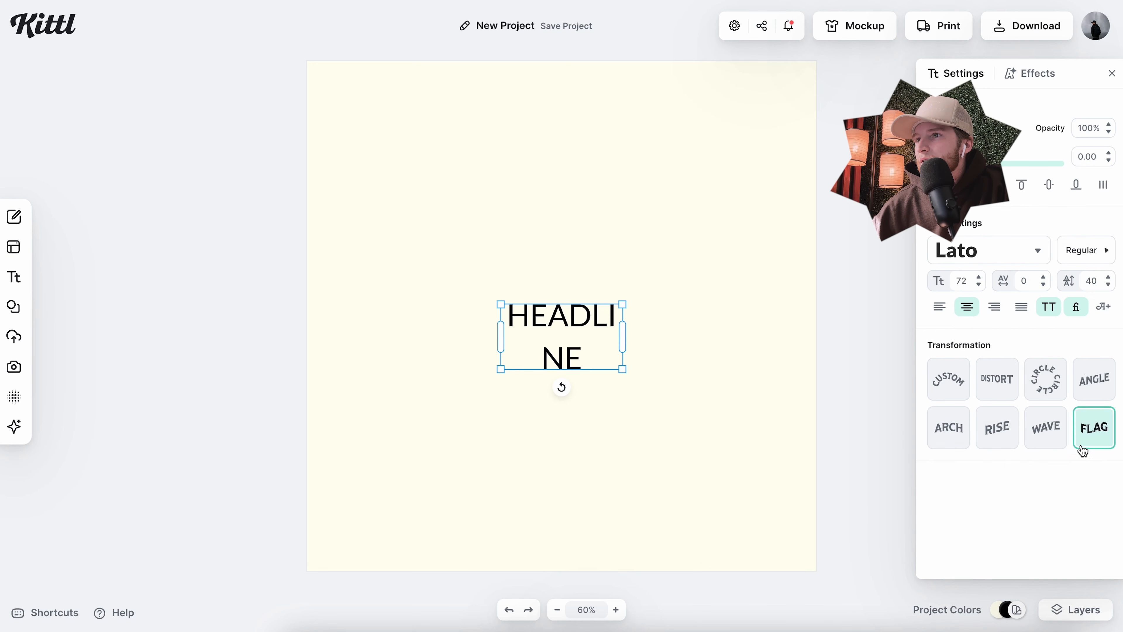
- Replace the headline wording with UST, place it slightly up and left of the artboard's center, and narrow its text box
drag(625, 333, 710, 335)
double_click(602, 343)
text(US)
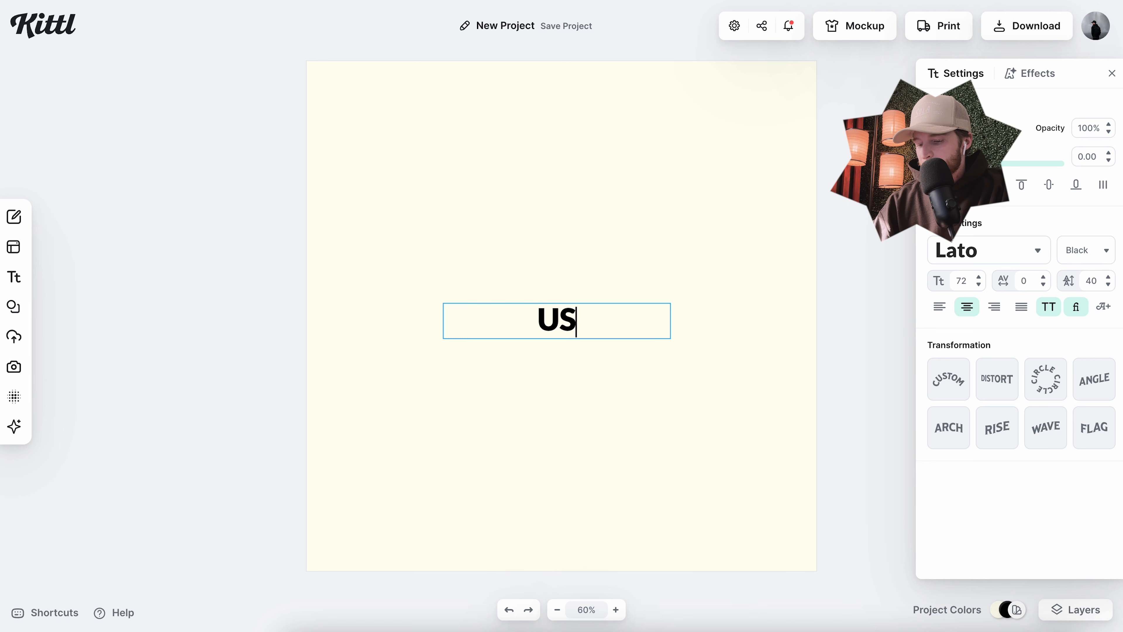
text(T)
key(Escape)
drag(559, 320, 521, 297)
drag(633, 292, 537, 292)
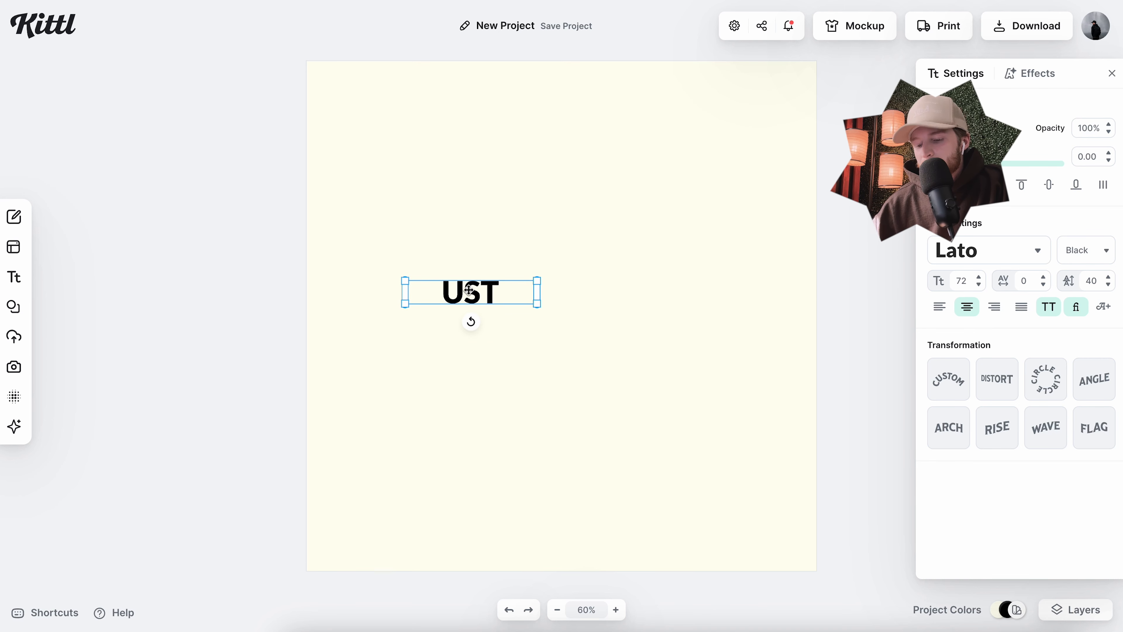
- Duplicate UST to its right, change the copy to OR, and move the original UST closer to it
alt+drag(469, 290, 627, 294)
double_click(624, 293)
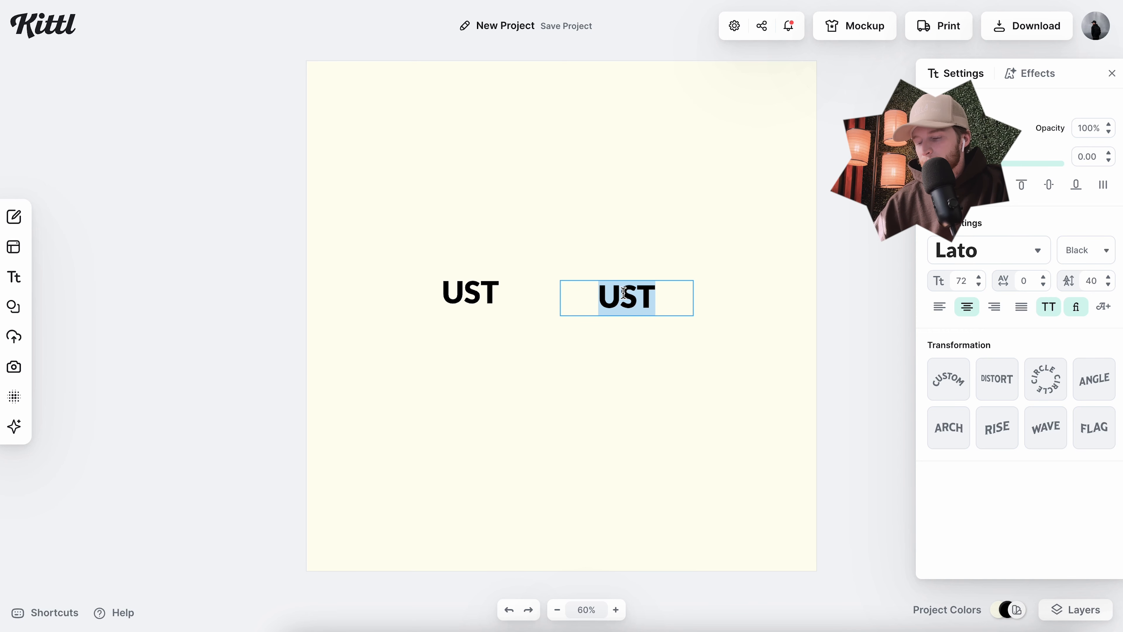
text(OR)
key(Escape)
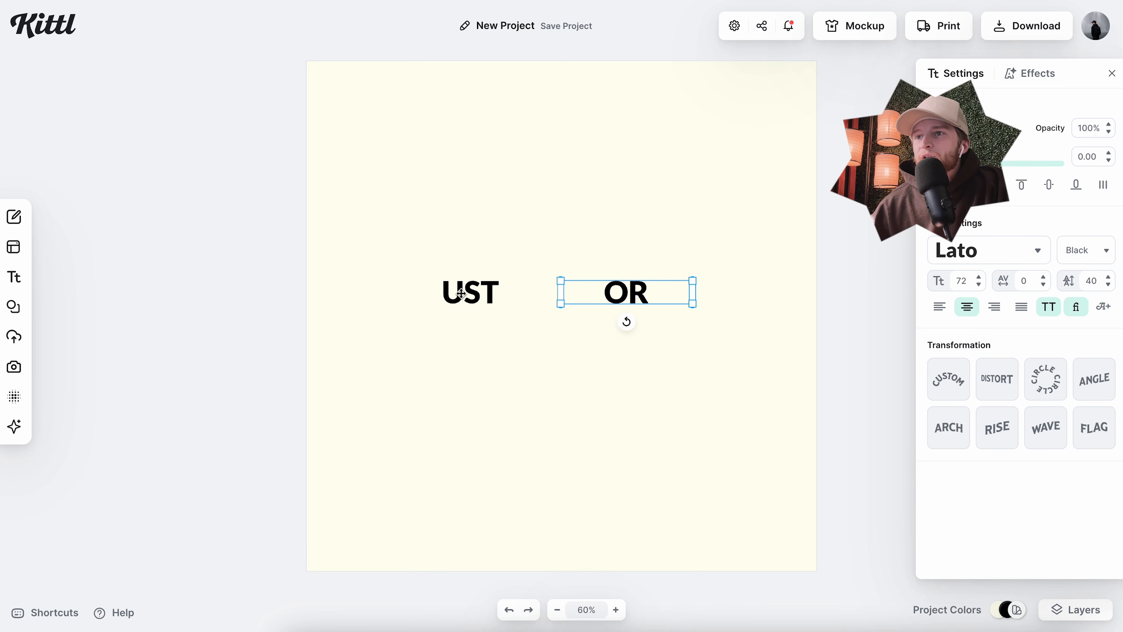
drag(461, 293, 502, 291)
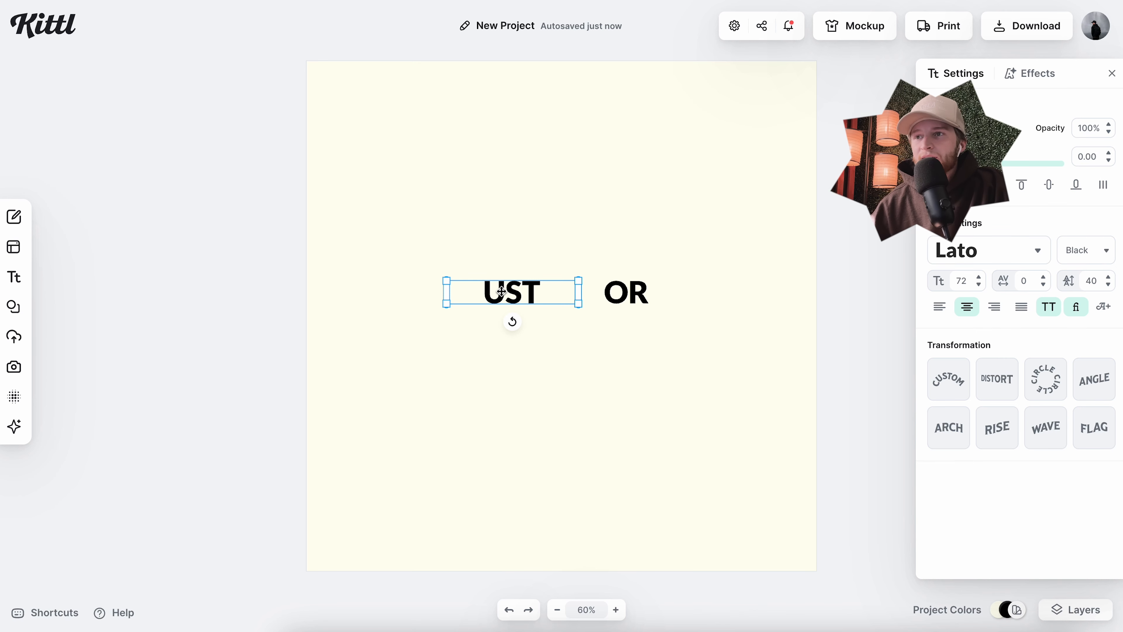
- Position OR below and to the left of UST, and remove the extra UST copy made underneath
drag(511, 297, 510, 372)
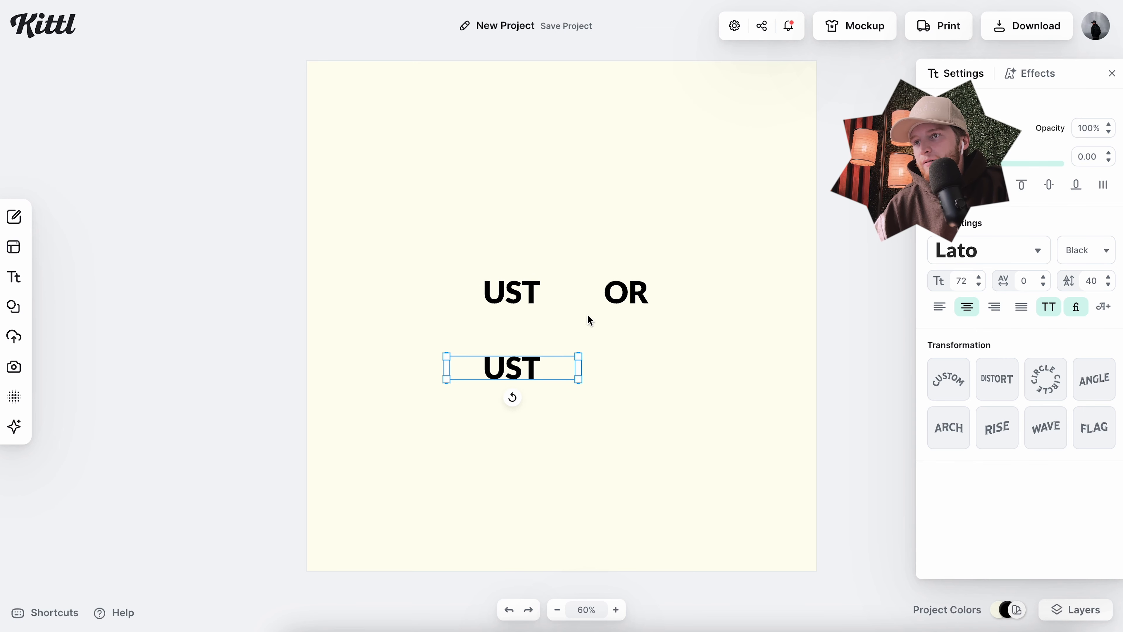
drag(601, 297, 421, 337)
drag(509, 294, 520, 289)
click(513, 373)
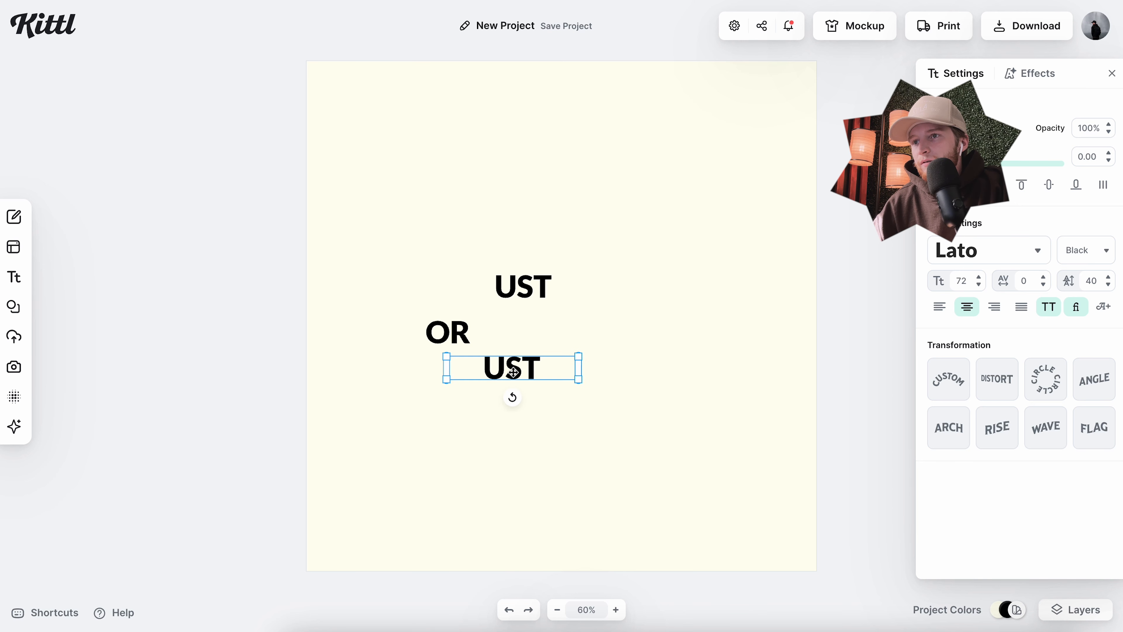
key(Delete)
- Duplicate OR to its right and change the copy's text to UN
drag(436, 337, 523, 337)
double_click(523, 337)
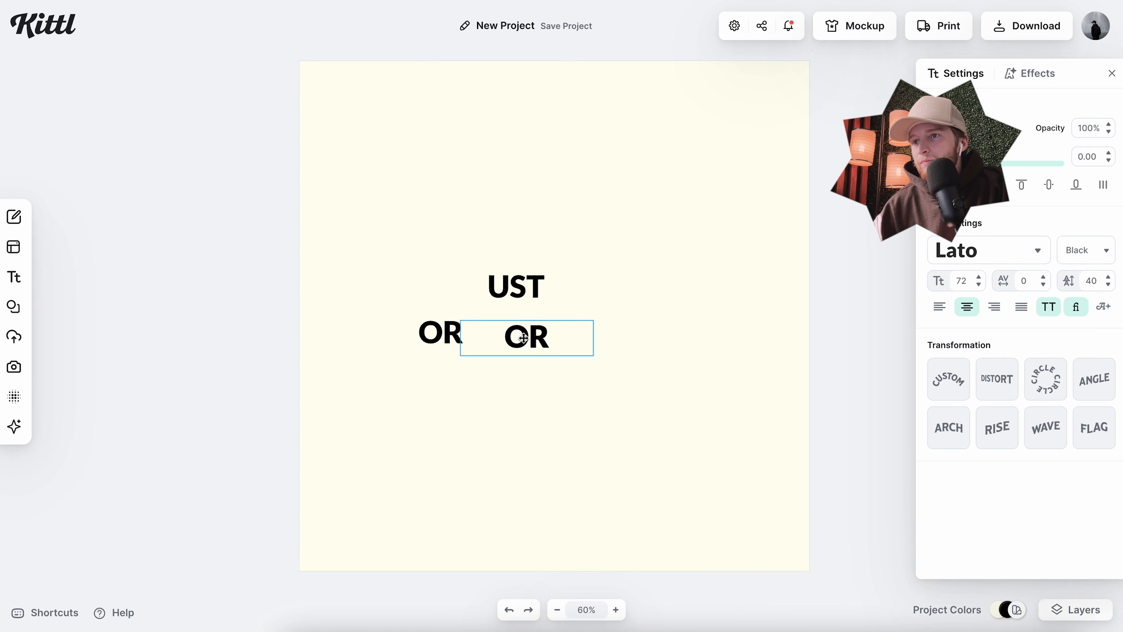
text(UN)
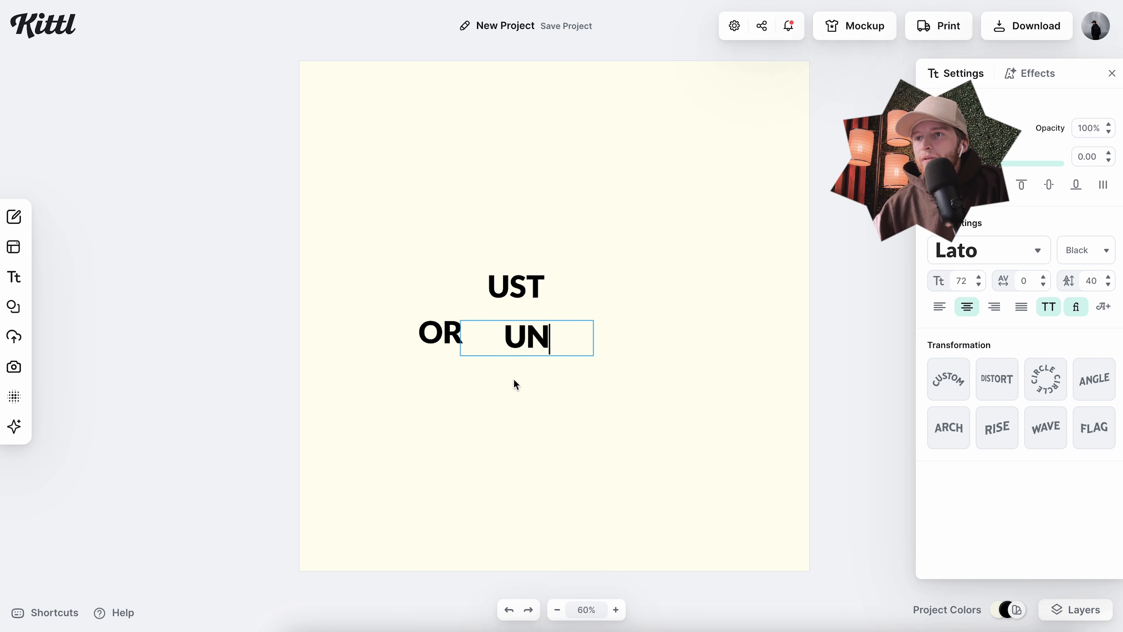
key(Escape)
- Arrange the words with UST centered above and OR and UN side by side on the line below
drag(517, 306, 631, 327)
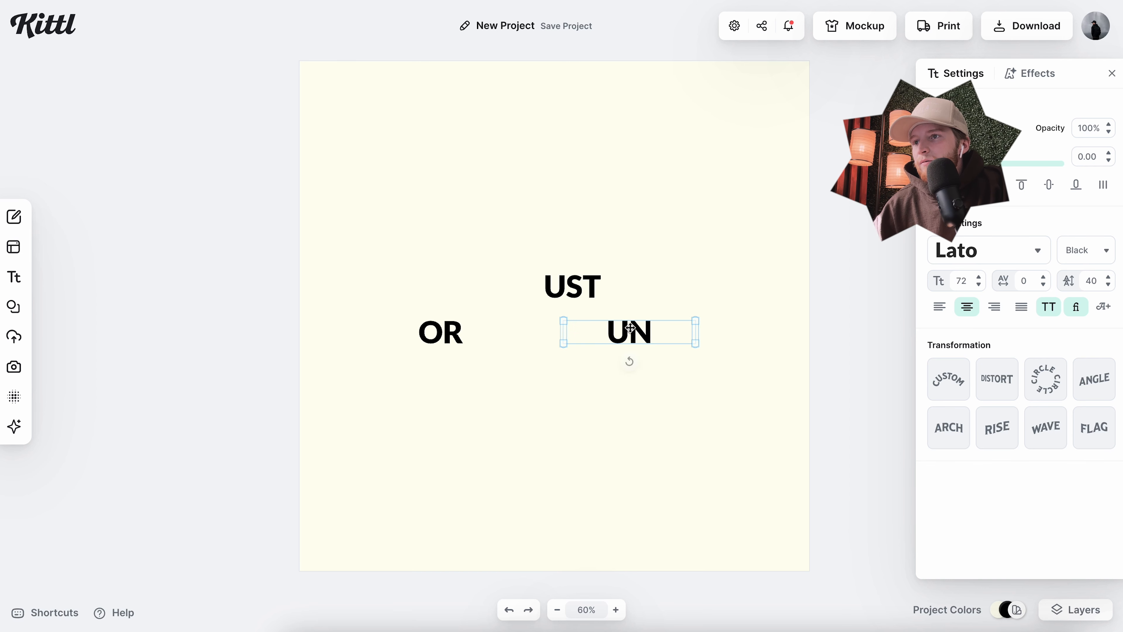
drag(450, 333, 555, 330)
click(565, 269)
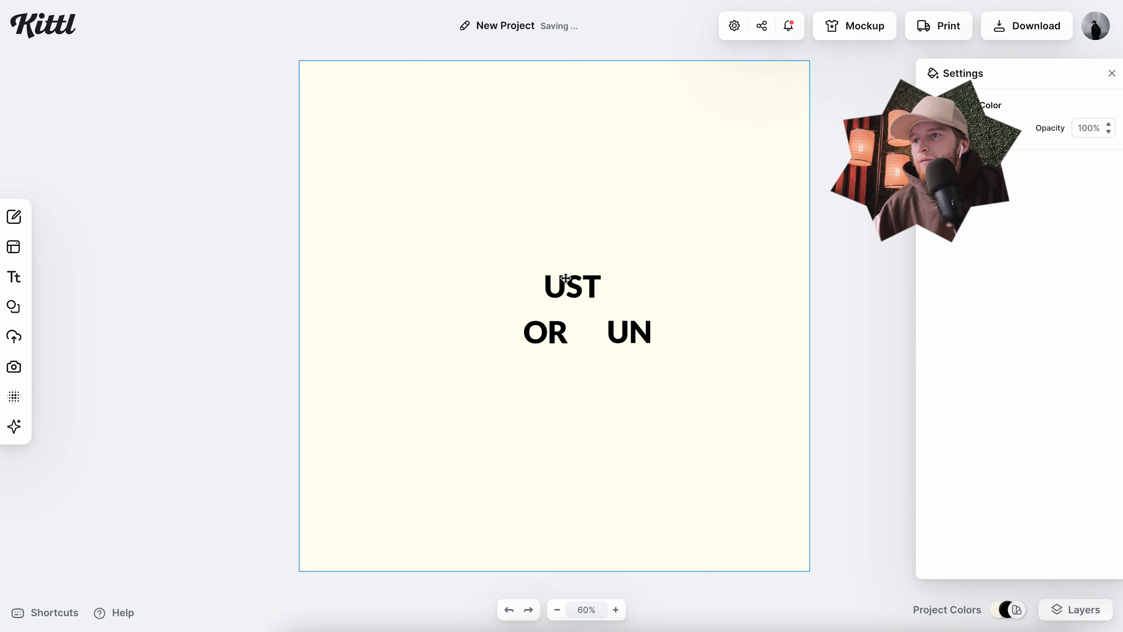
- Scale UST, OR and UN up together to a font size of 149
click(566, 278)
shift+click(568, 333)
shift+click(619, 330)
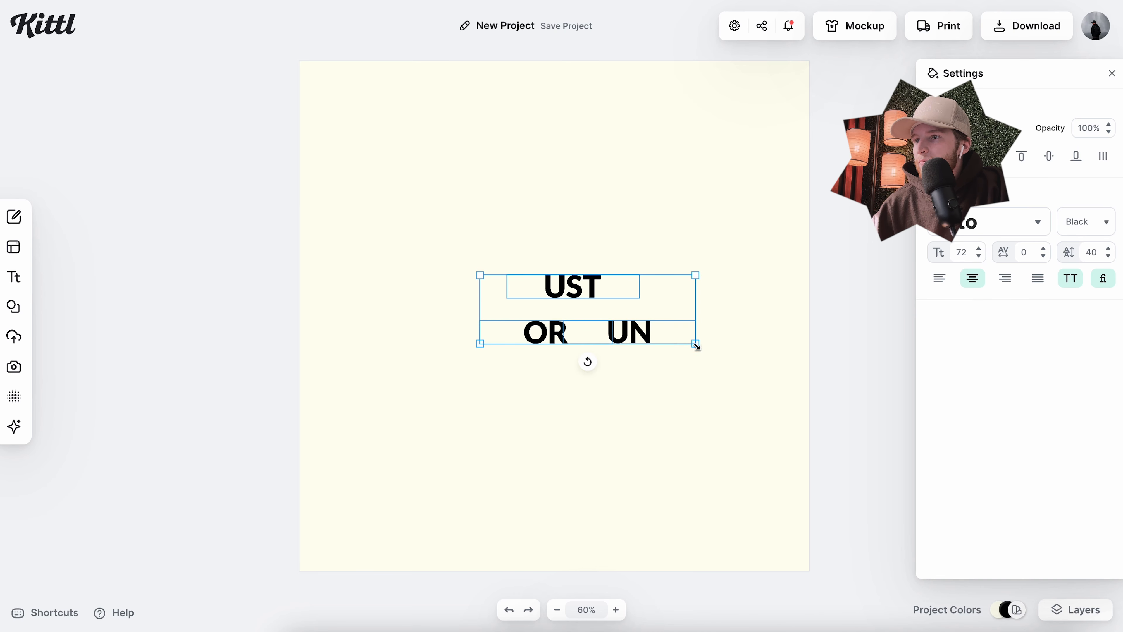
mouse_move(696, 346)
mouse_down()
mouse_move(825, 387)
mouse_move(678, 358)
mouse_up()
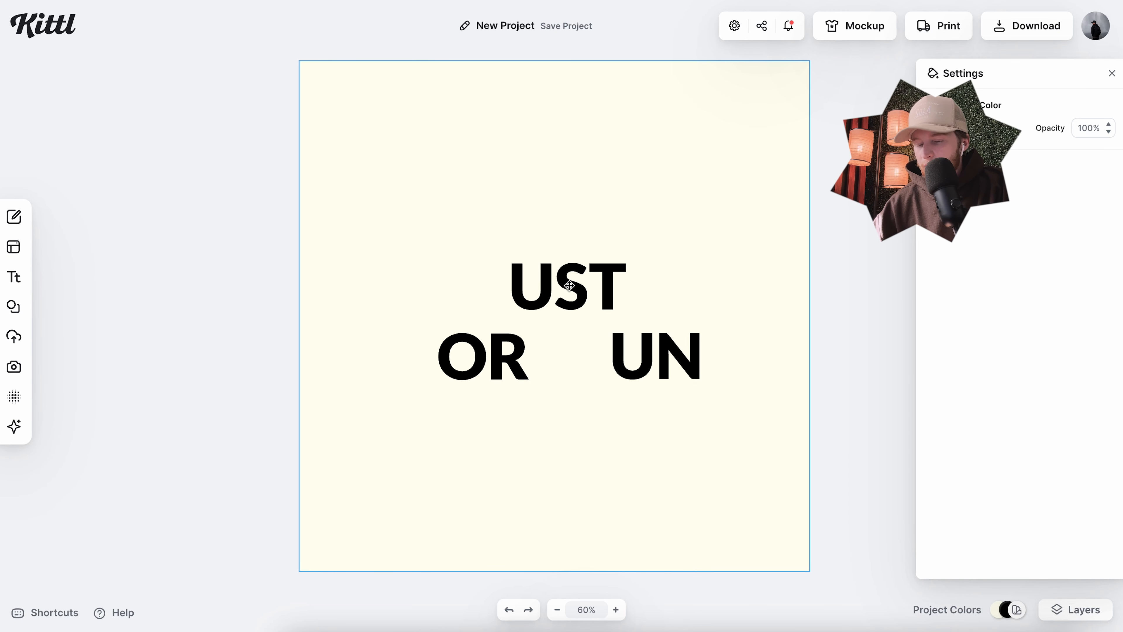
- Duplicate UST to its left and set the copy's typeface to Silly Days
click(562, 286)
drag(560, 287, 420, 285)
double_click(429, 280)
key(super+a)
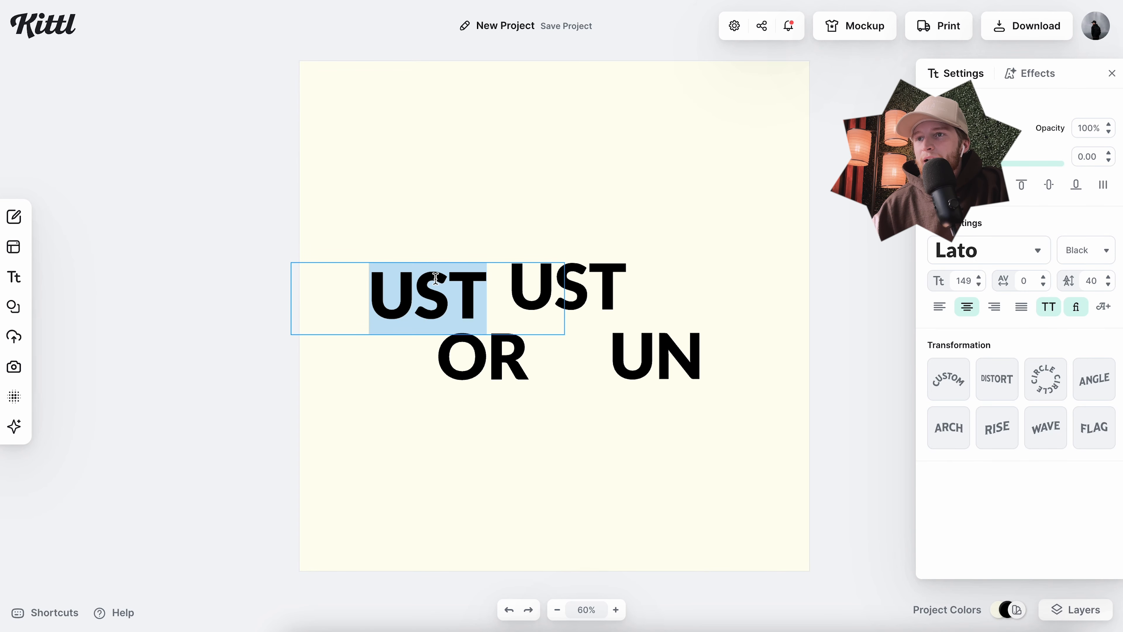
click(987, 251)
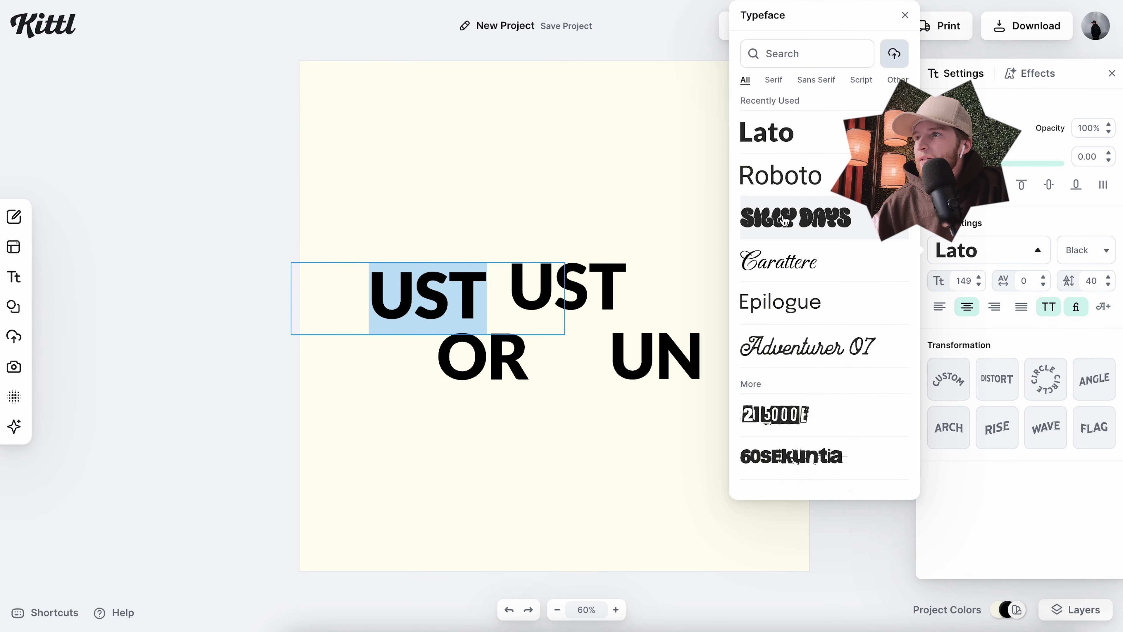
click(784, 220)
click(546, 216)
- Replace the Silly Days copy's text with J, enlarge it to size 238 and place it directly before UST
click(439, 273)
double_click(439, 273)
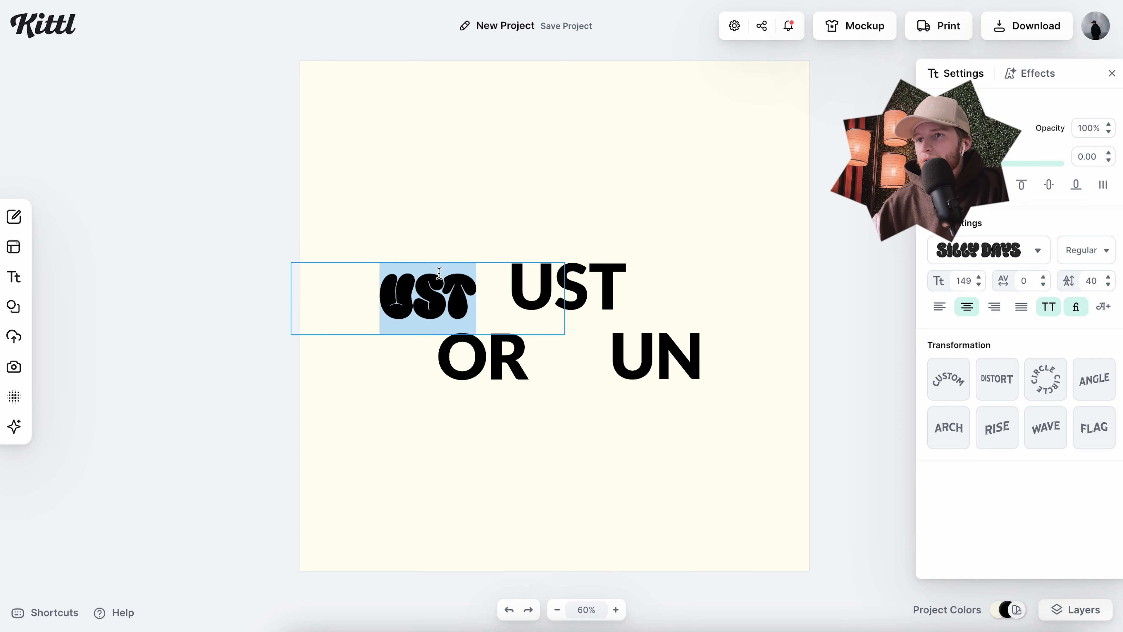
text(J)
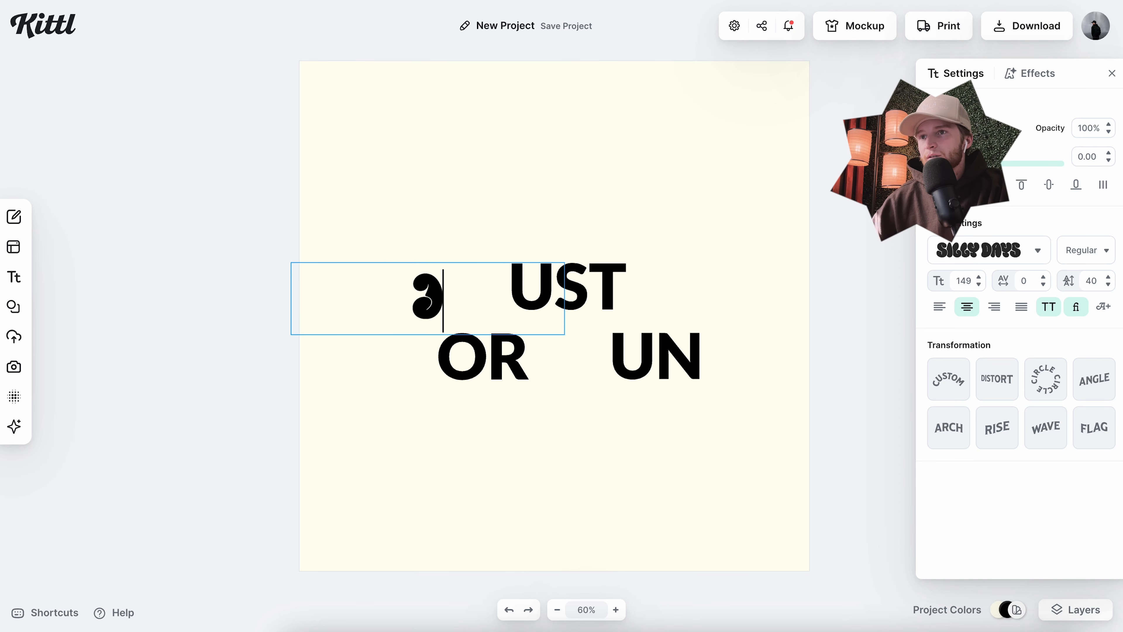
key(Escape)
drag(565, 286, 510, 289)
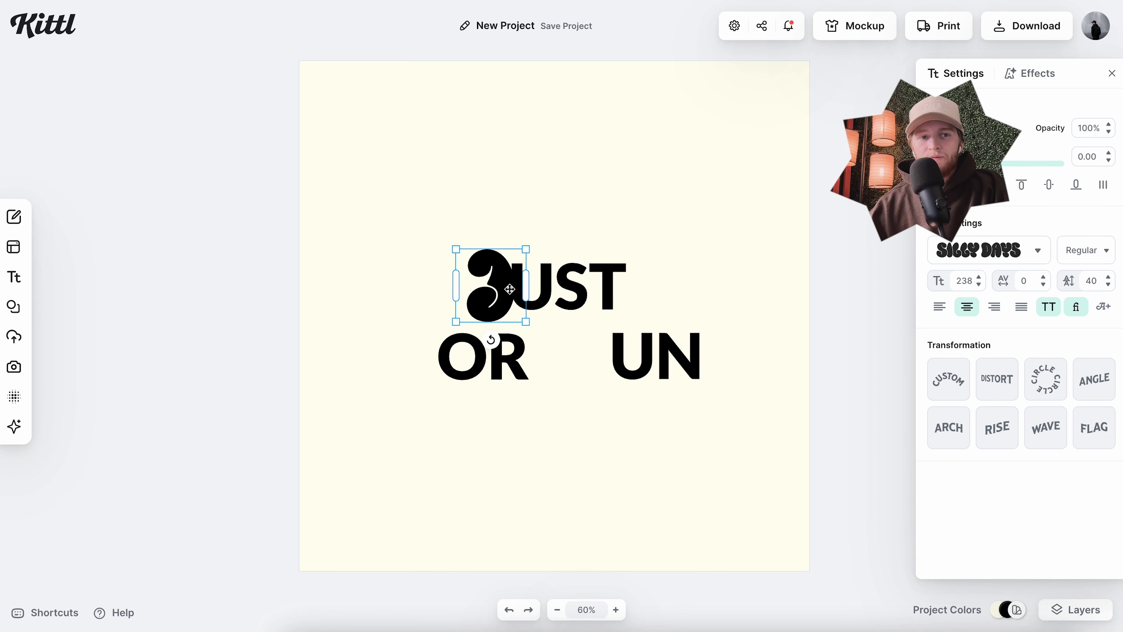
- Duplicate the decorative J in front of OR, change the copy to F and align it with the word
drag(510, 292, 440, 361)
double_click(434, 360)
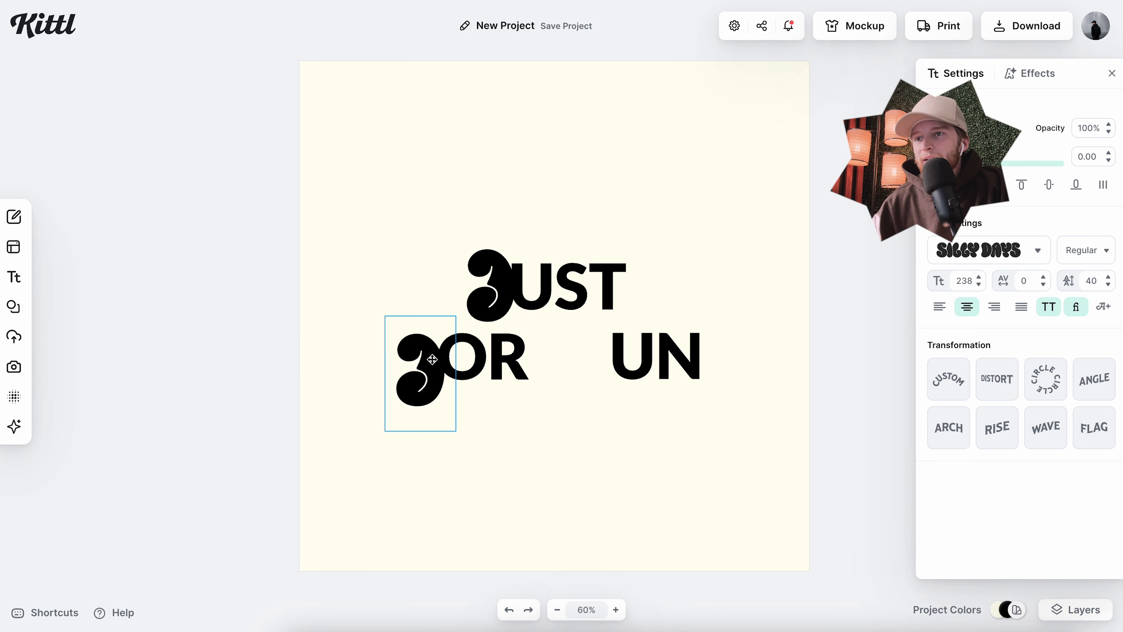
text(F)
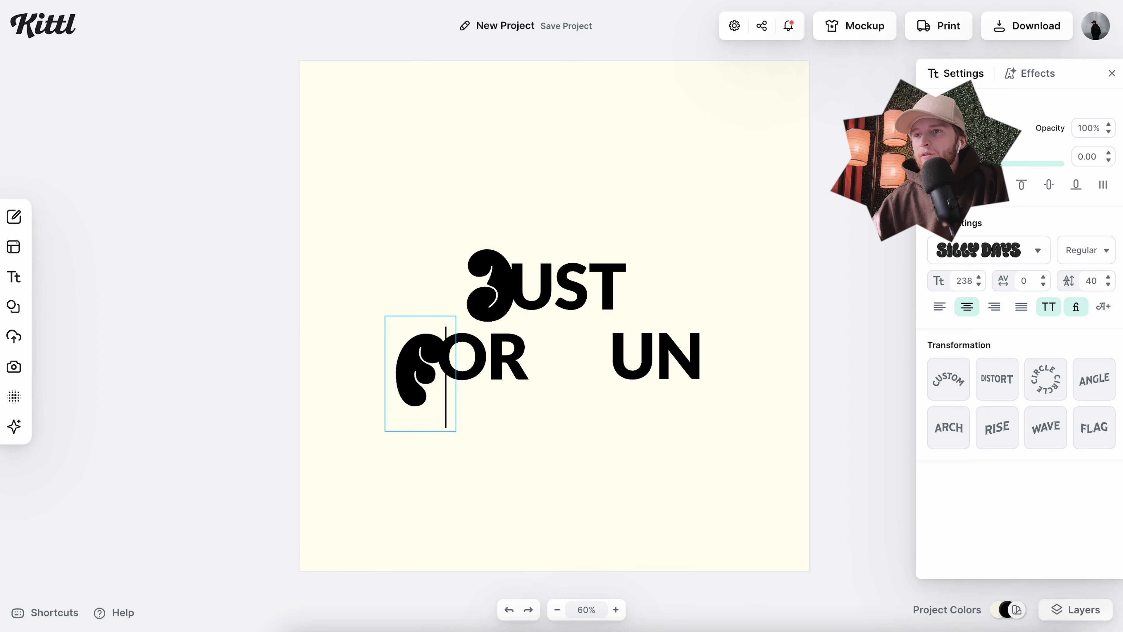
click(502, 431)
drag(422, 359, 426, 359)
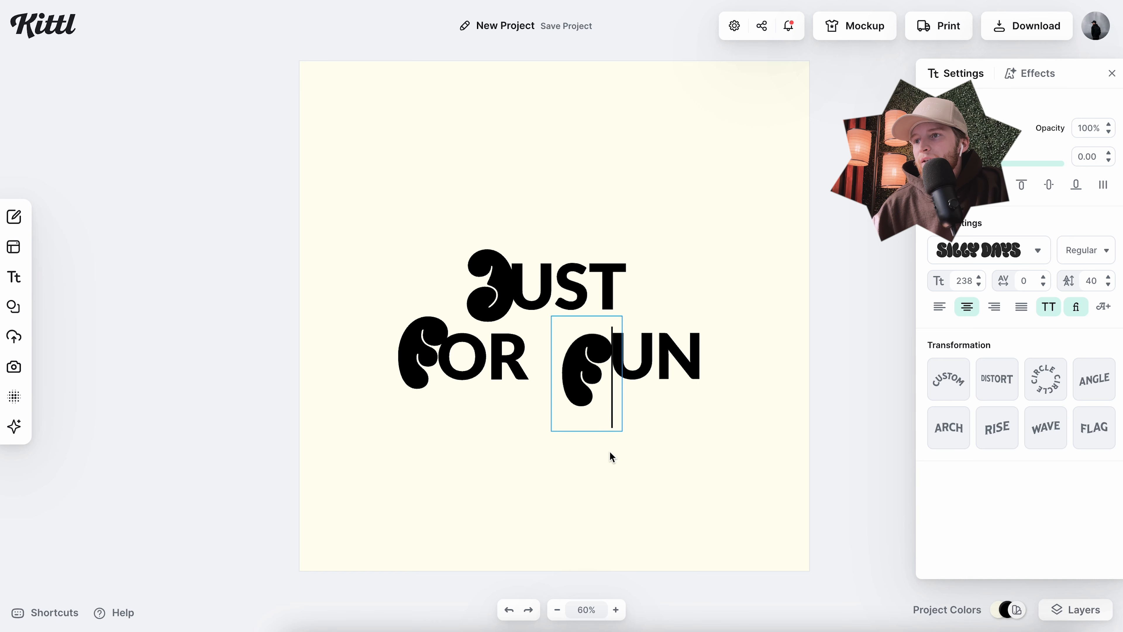
- Place a copy of the decorative F in front of UN and move both closer to FOR
click(610, 457)
drag(590, 356, 635, 356)
click(665, 285)
click(592, 360)
shift+click(659, 356)
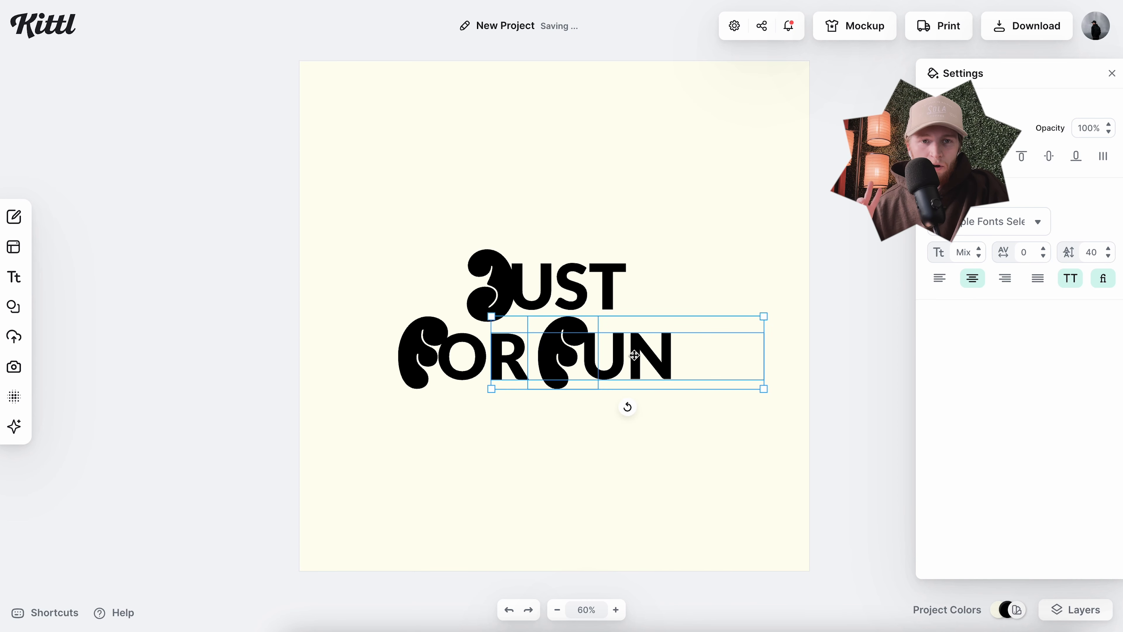
- Shift the J and UST together slightly left so JUST is centered above FOR FUN
click(561, 293)
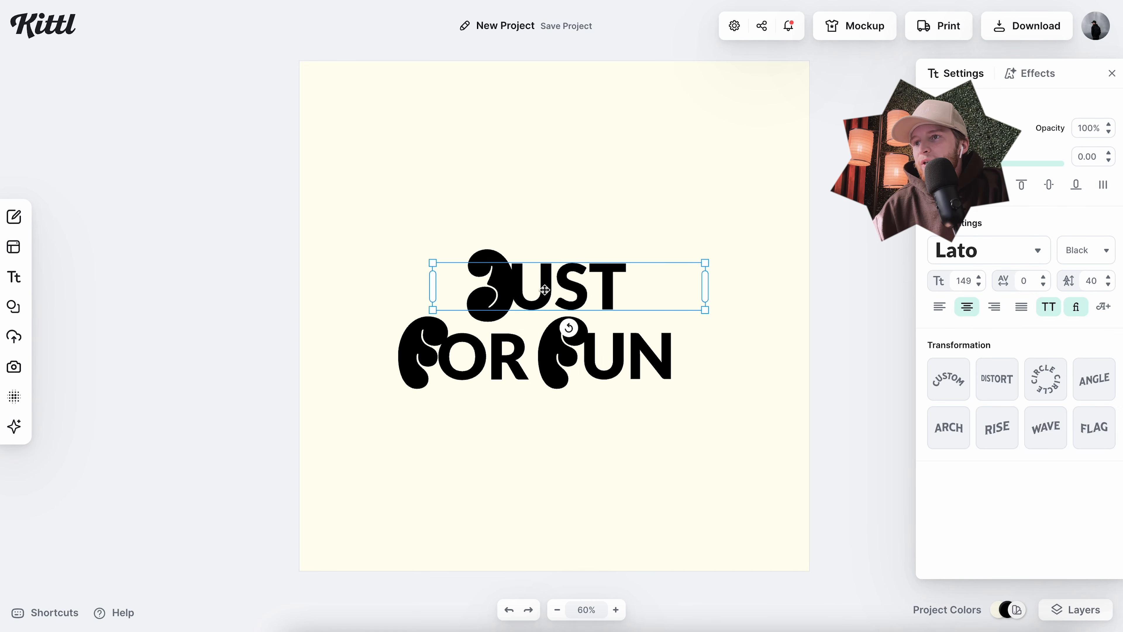
shift+click(512, 286)
drag(577, 292, 566, 290)
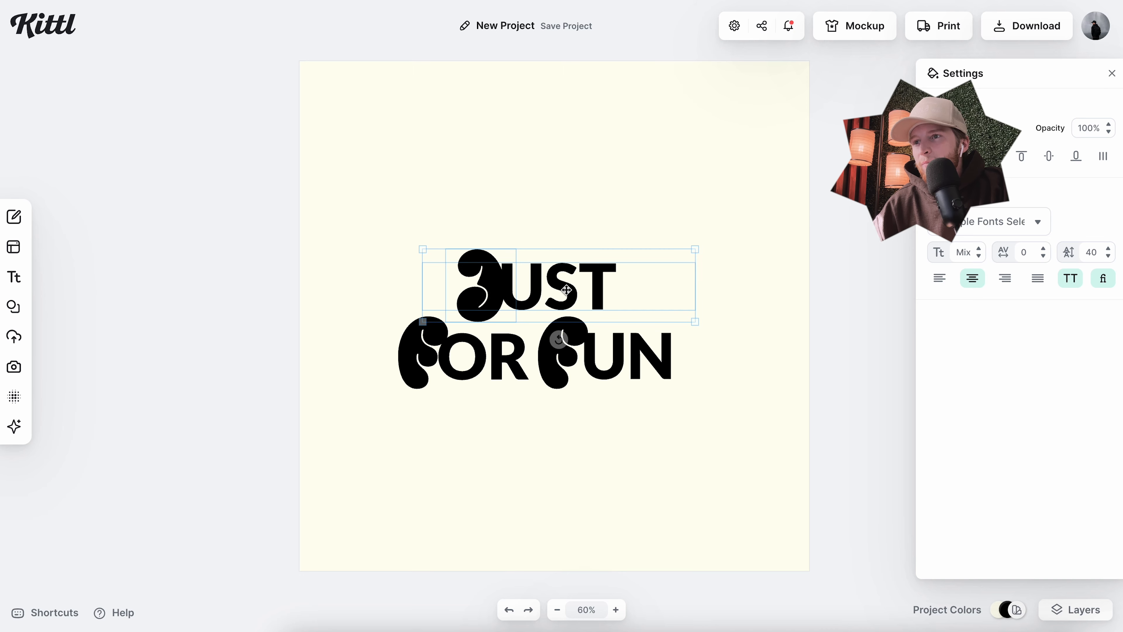
click(430, 283)
- Enlarge the whole JUST FOR FUN lettering, bringing the Lato text to size 180, and center it horizontally on the artboard
drag(370, 232, 624, 391)
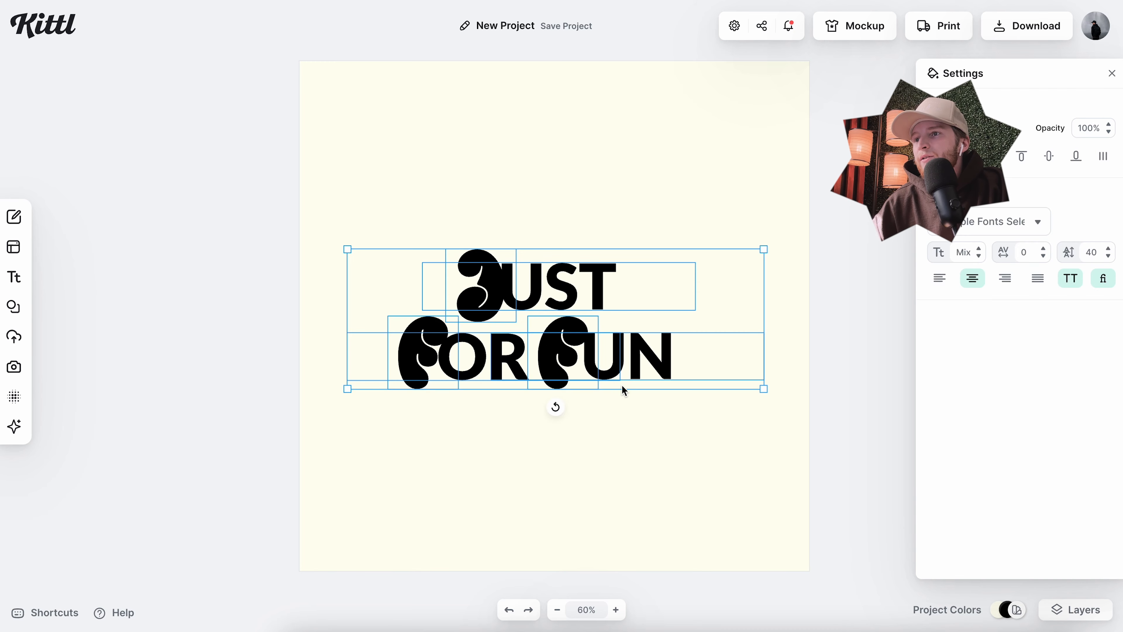
drag(765, 392, 808, 405)
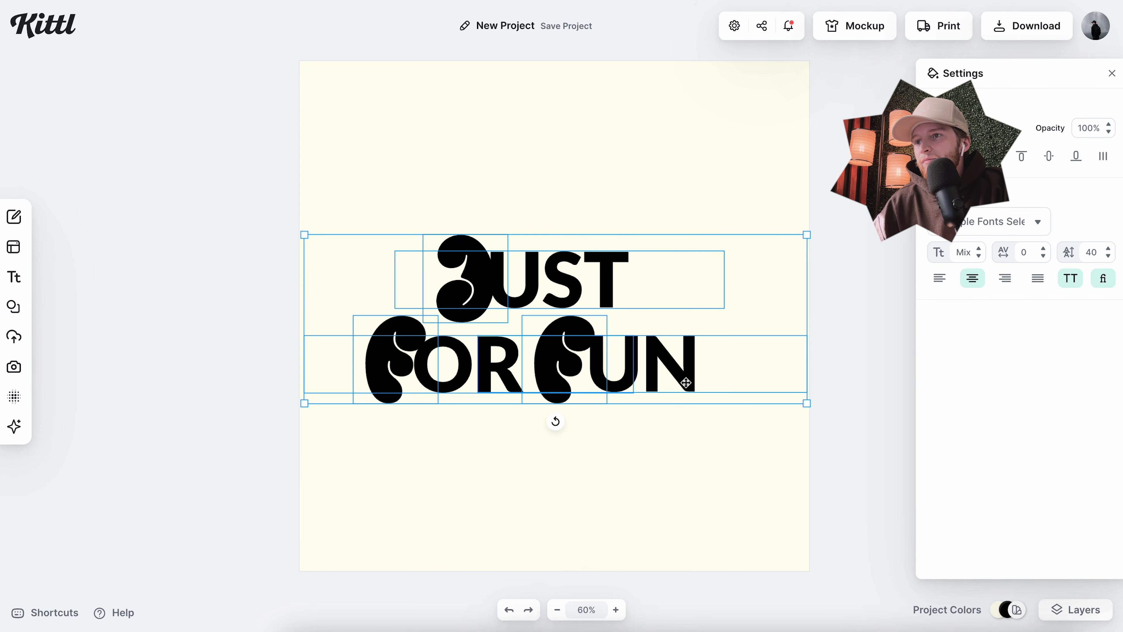
drag(559, 361, 577, 351)
- Apply a Block Shadow to UST with offset 0, angle -180° and outline width 6
click(619, 245)
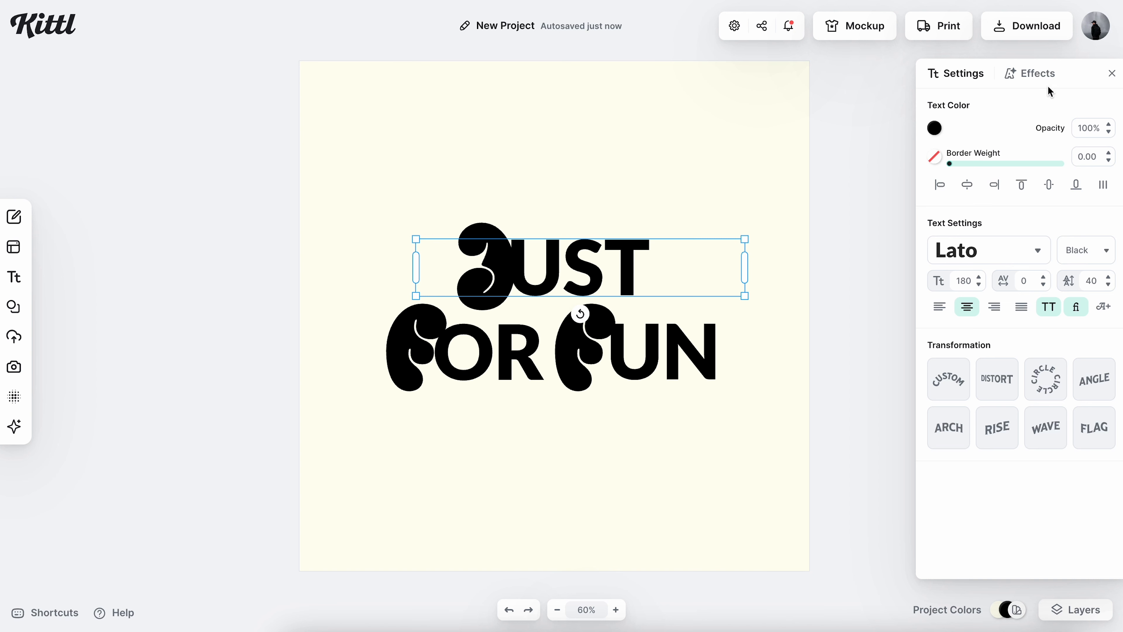
click(1032, 80)
click(1046, 139)
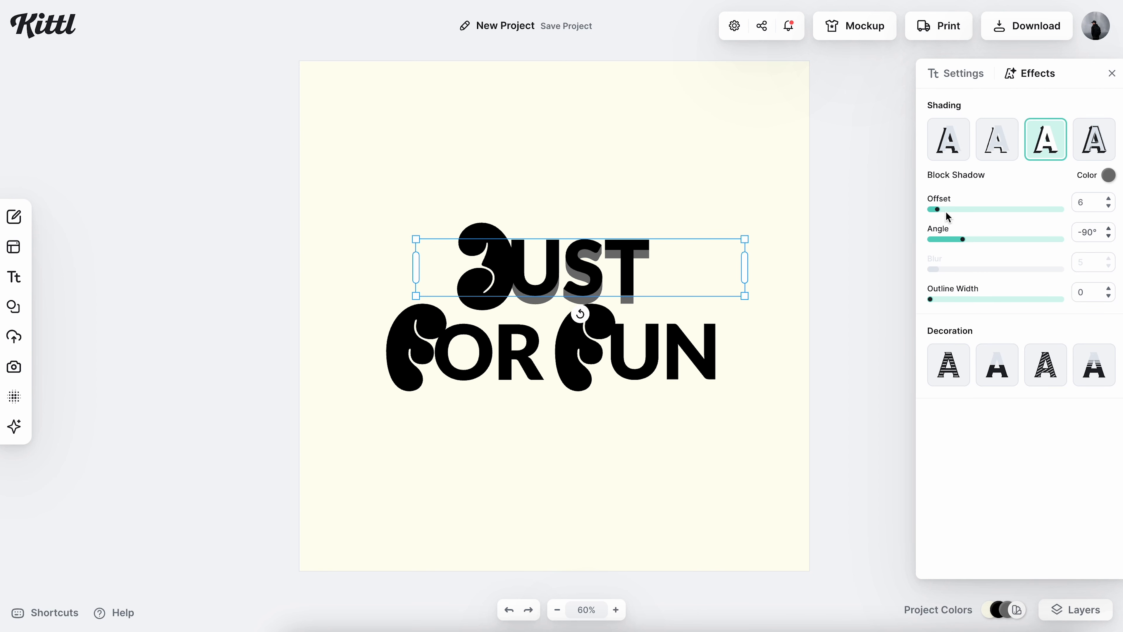
drag(937, 209, 859, 210)
drag(966, 244, 818, 242)
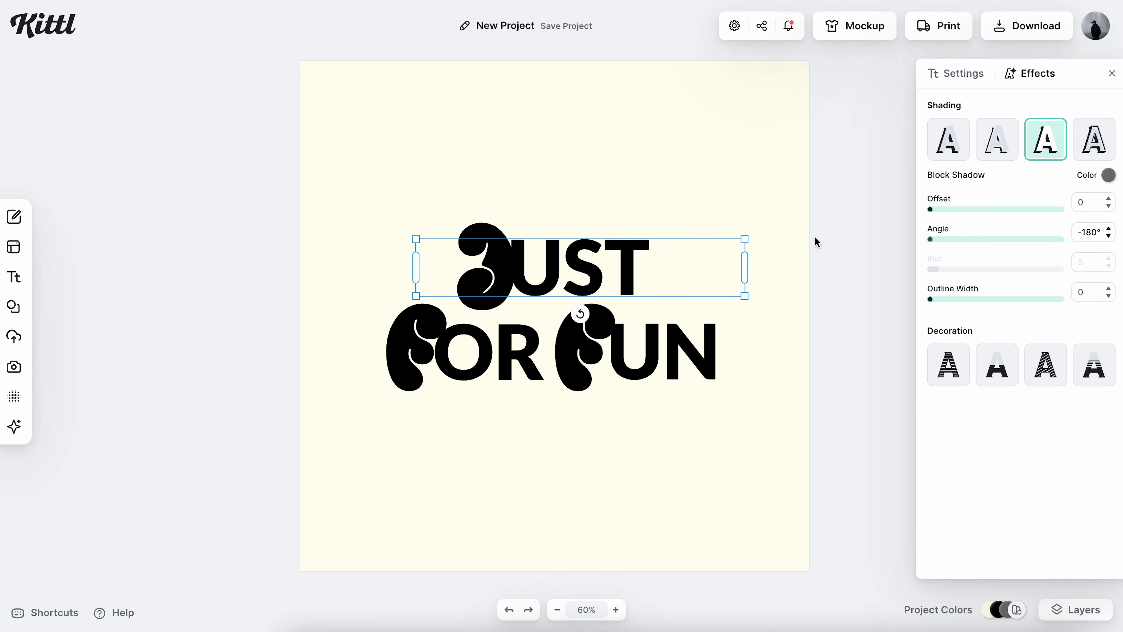
click(934, 301)
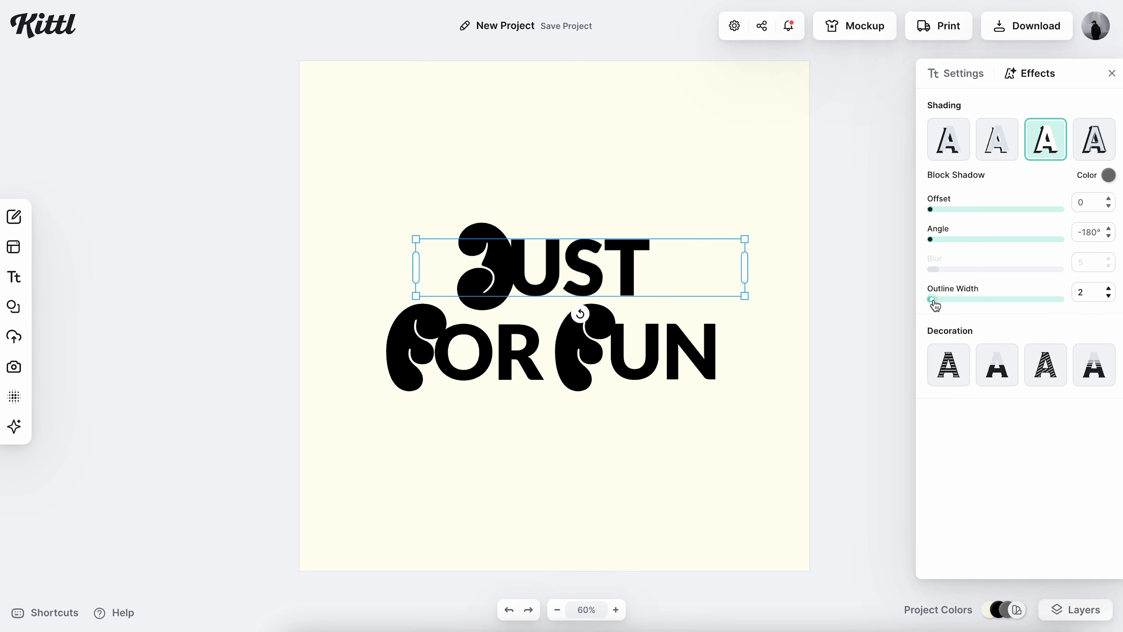
drag(937, 300, 939, 300)
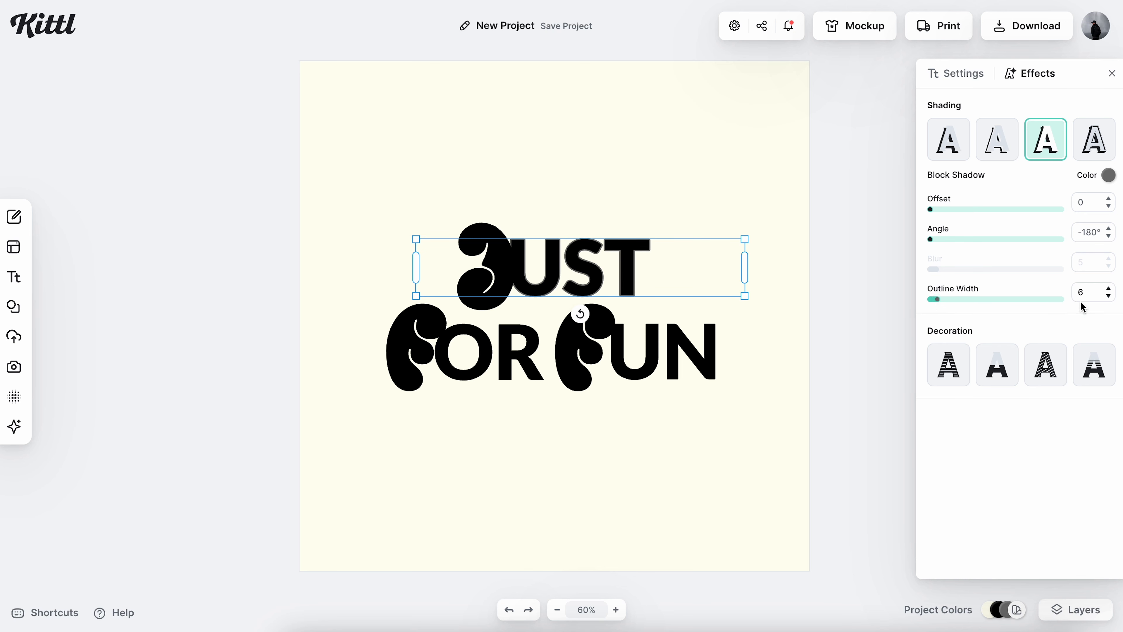
- Set the Block Shadow color of UST to black from the document colors
click(1106, 179)
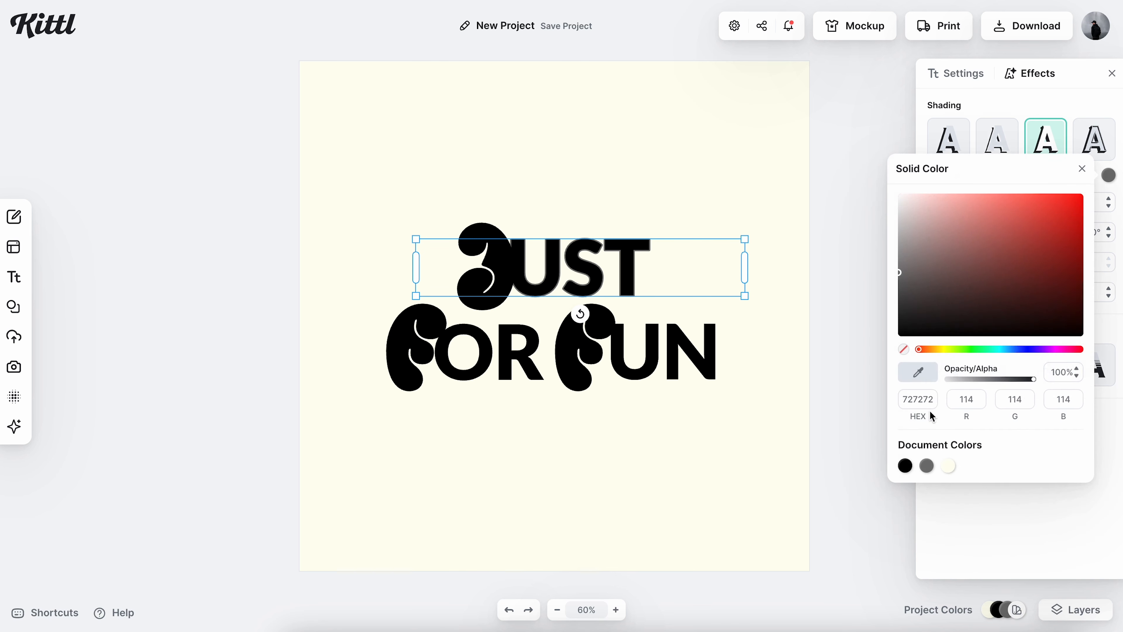
click(905, 464)
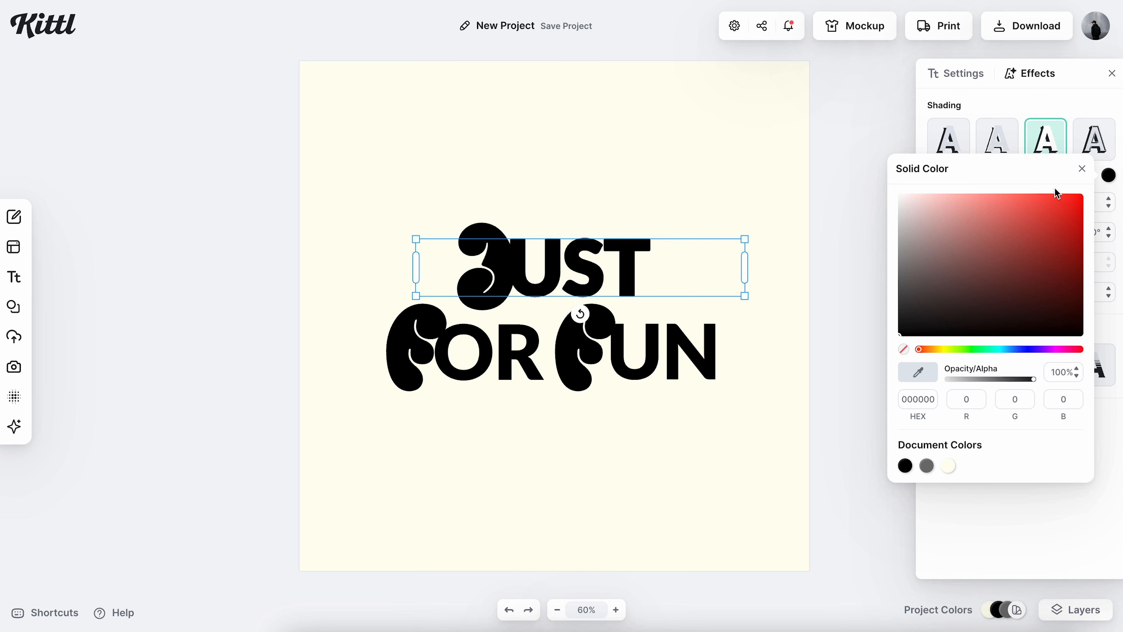
click(1083, 168)
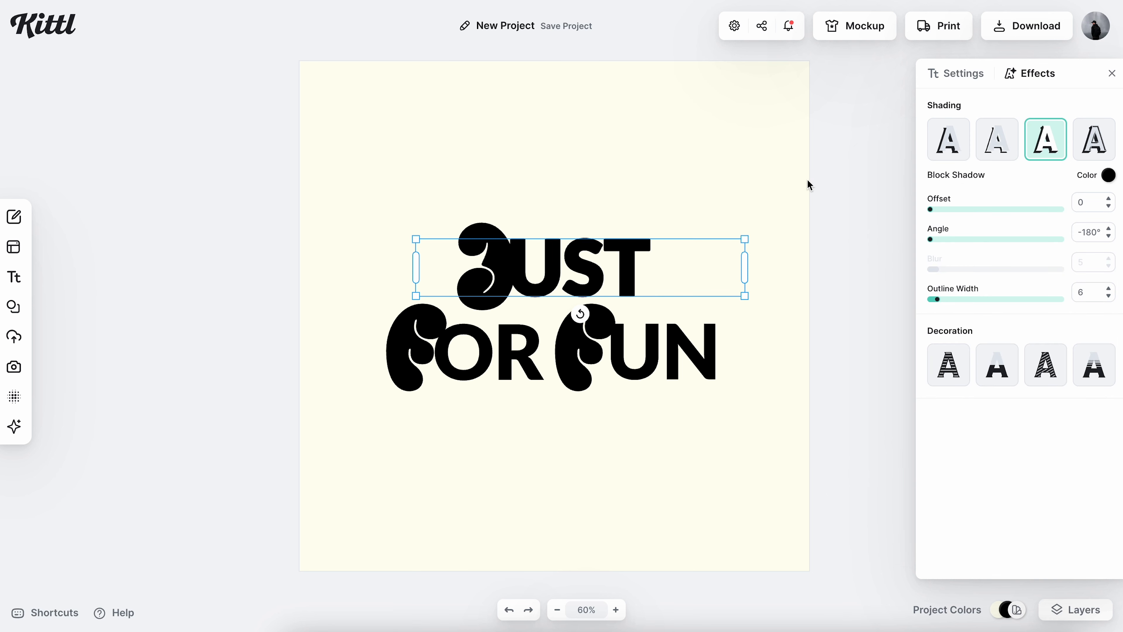
click(736, 195)
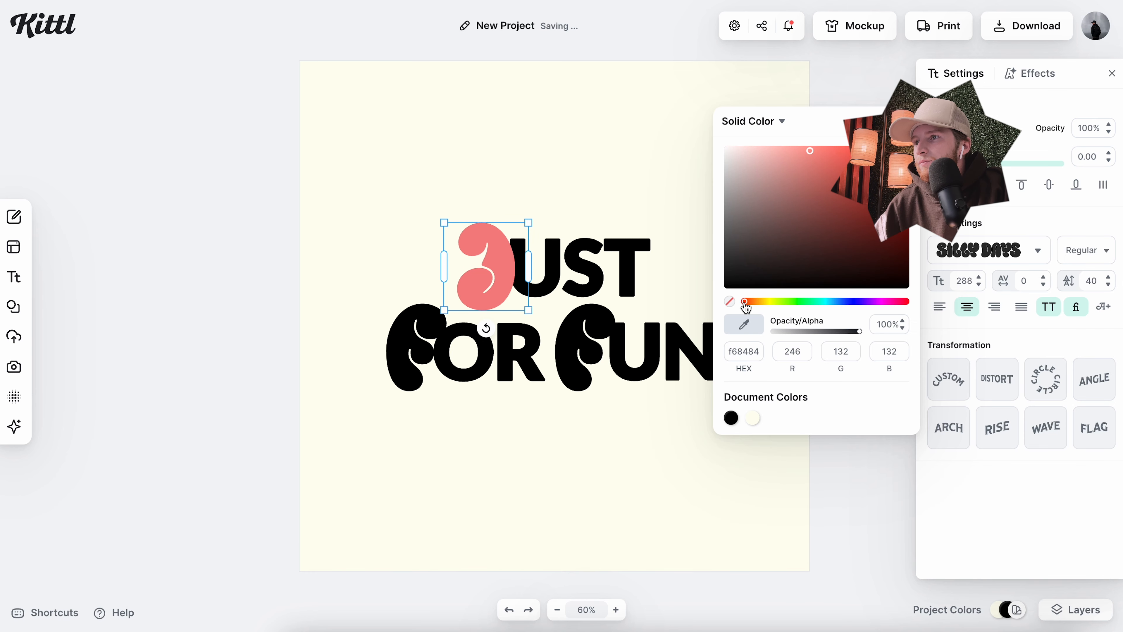
- Recolor the decorative J in a saturated orange
click(756, 303)
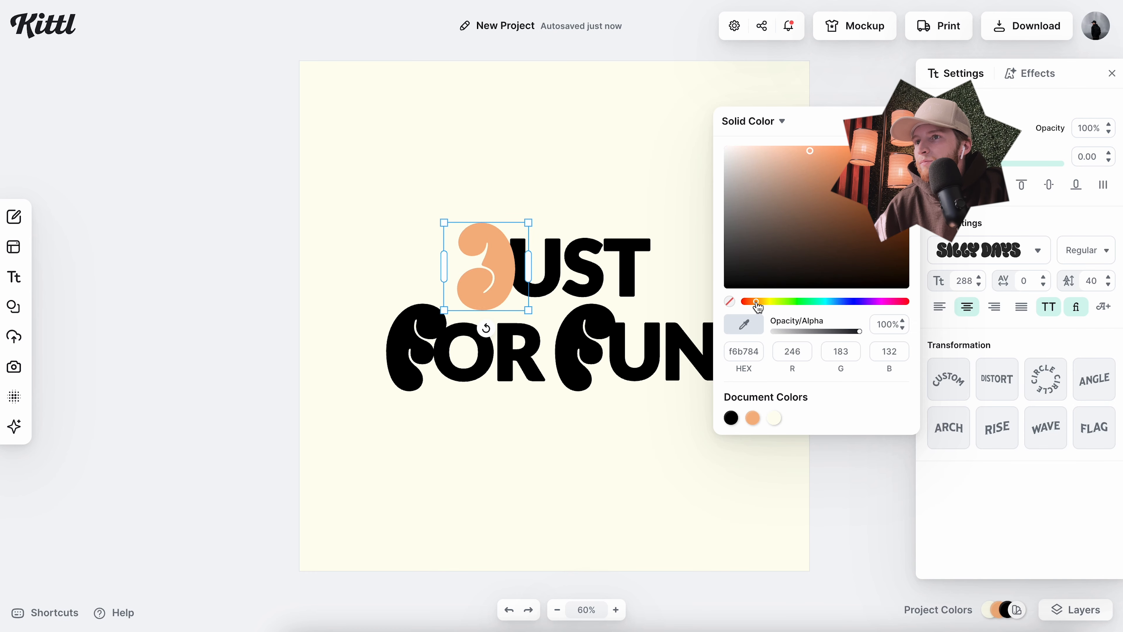
drag(812, 151, 862, 148)
click(905, 121)
- Recolor the decorative F of FOR in blue, hex 6988f8
click(430, 343)
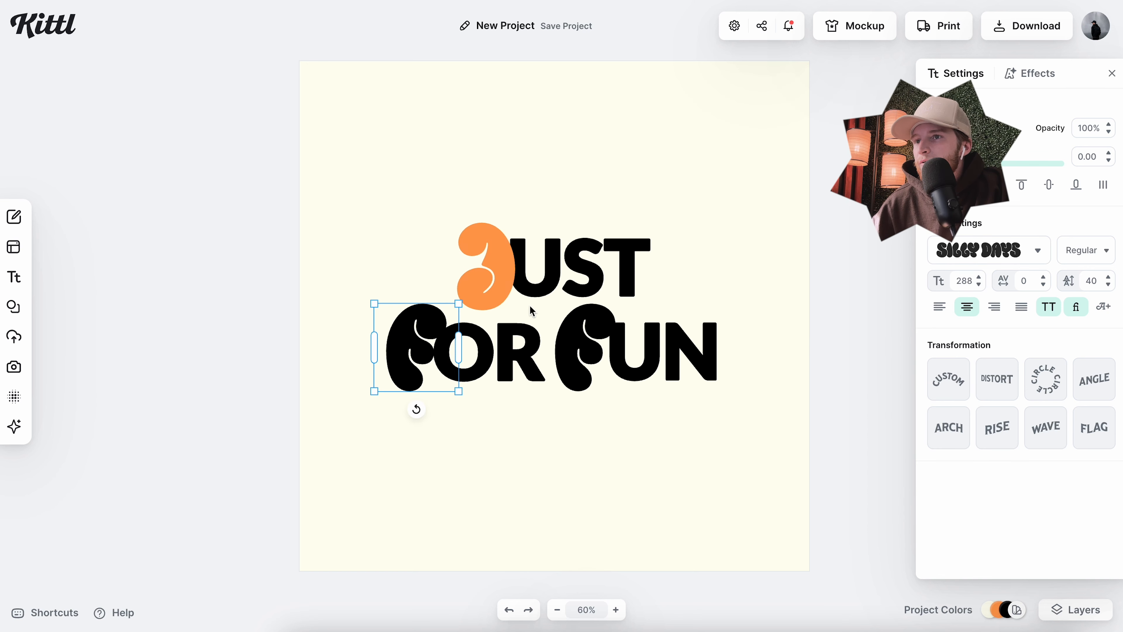
click(964, 128)
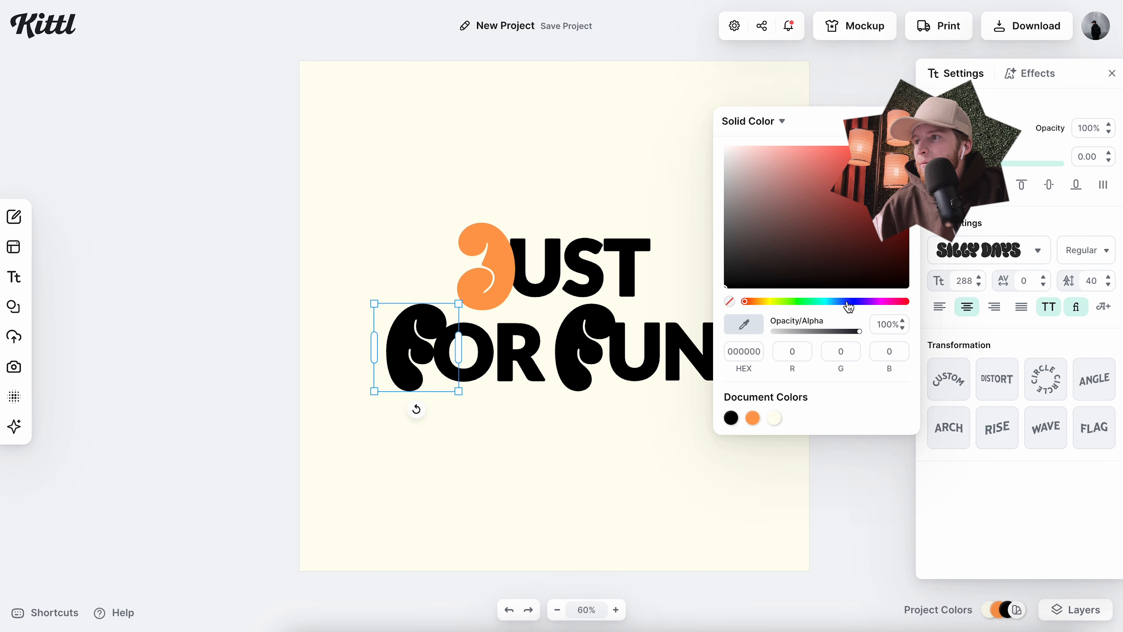
drag(847, 303, 877, 301)
drag(869, 177, 831, 149)
mouse_move(870, 301)
mouse_down()
mouse_move(825, 302)
mouse_move(847, 304)
mouse_up()
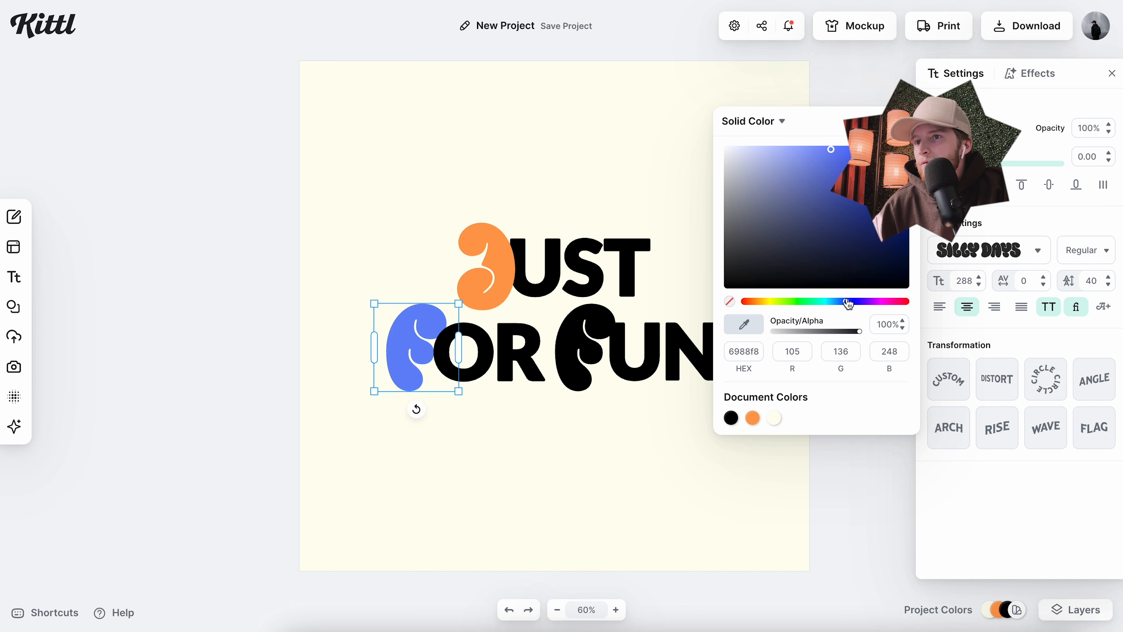
click(520, 332)
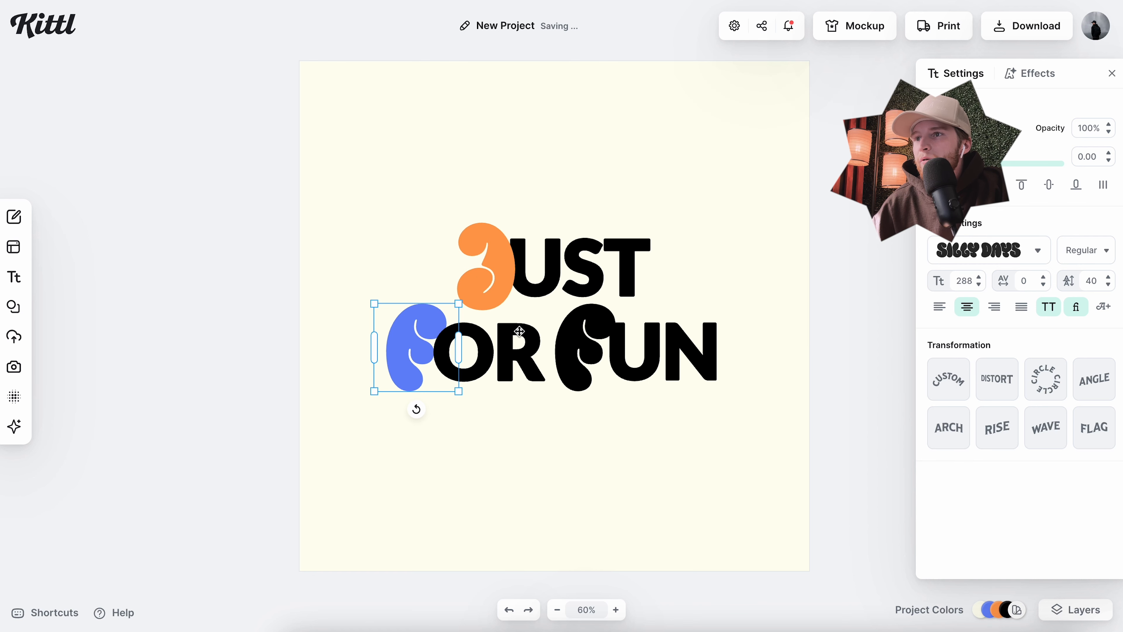
- Recolor the decorative F of FUN in red, hex fd545a
click(571, 342)
click(968, 128)
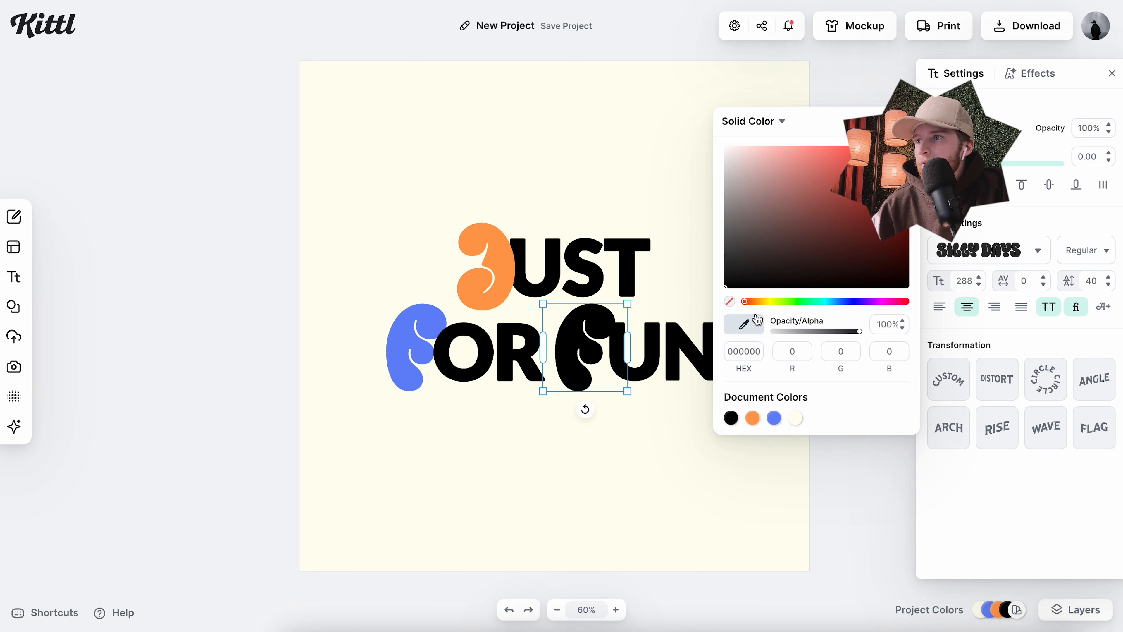
drag(764, 302, 825, 302)
drag(829, 247, 843, 220)
drag(833, 309, 907, 301)
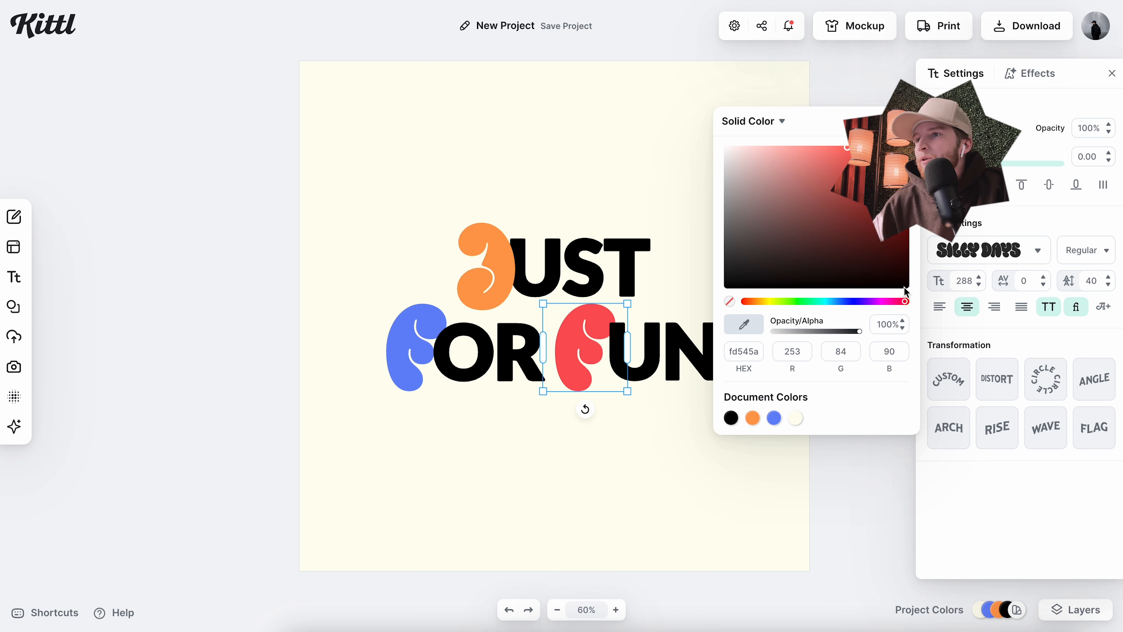
click(905, 121)
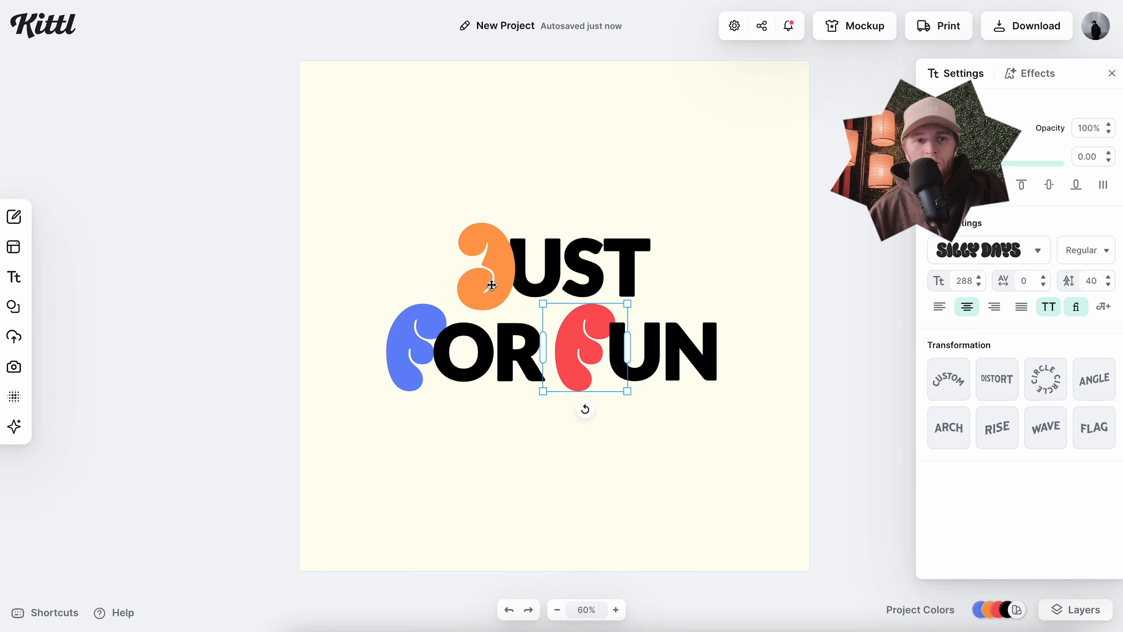
- Bring the red and blue decorative F letters to the front of the stacking order
right_click(566, 326)
click(614, 530)
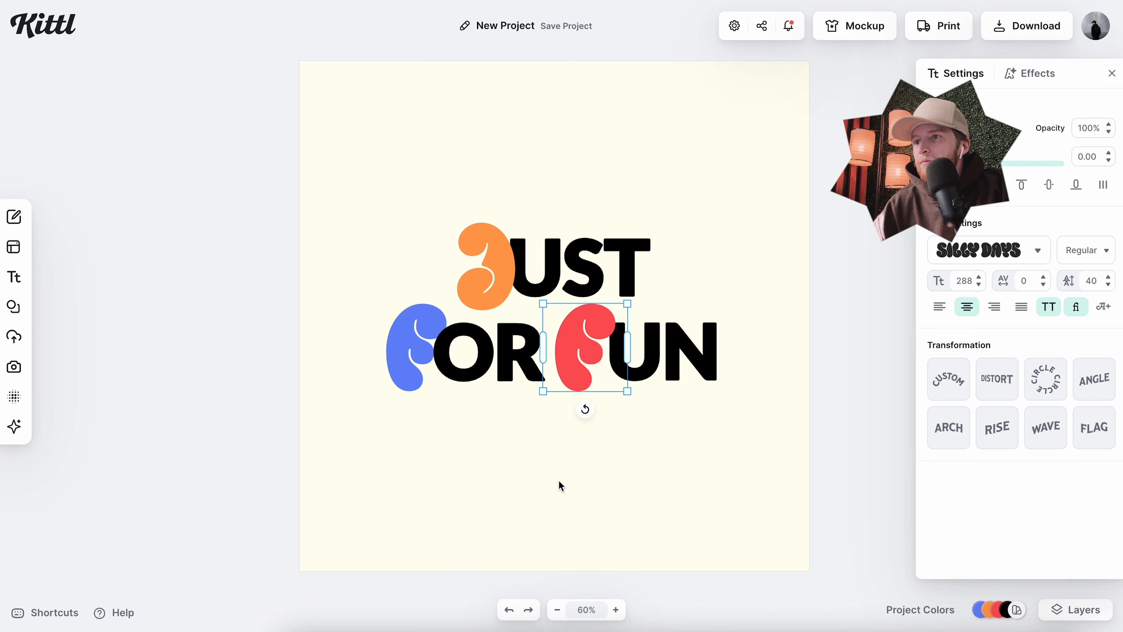
click(413, 349)
right_click(414, 348)
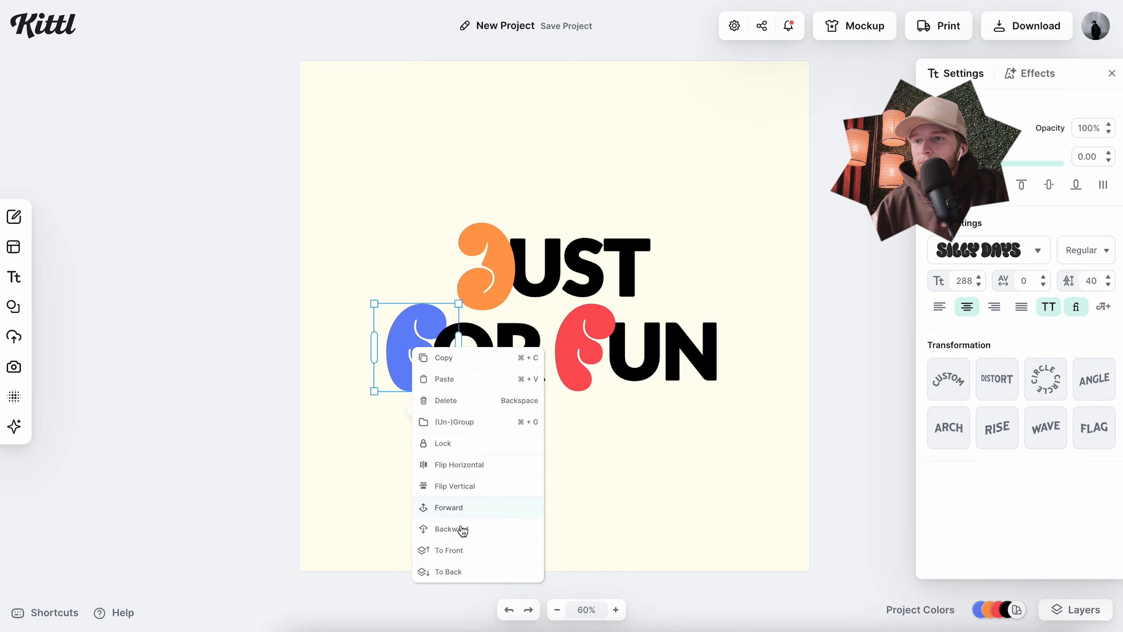
click(462, 550)
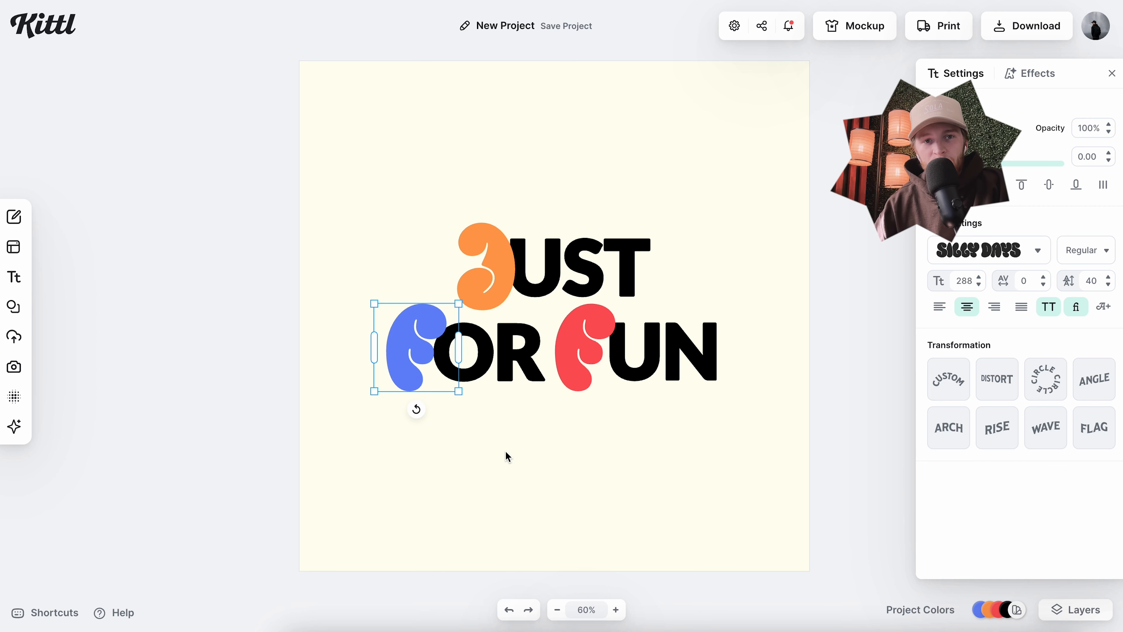
click(615, 456)
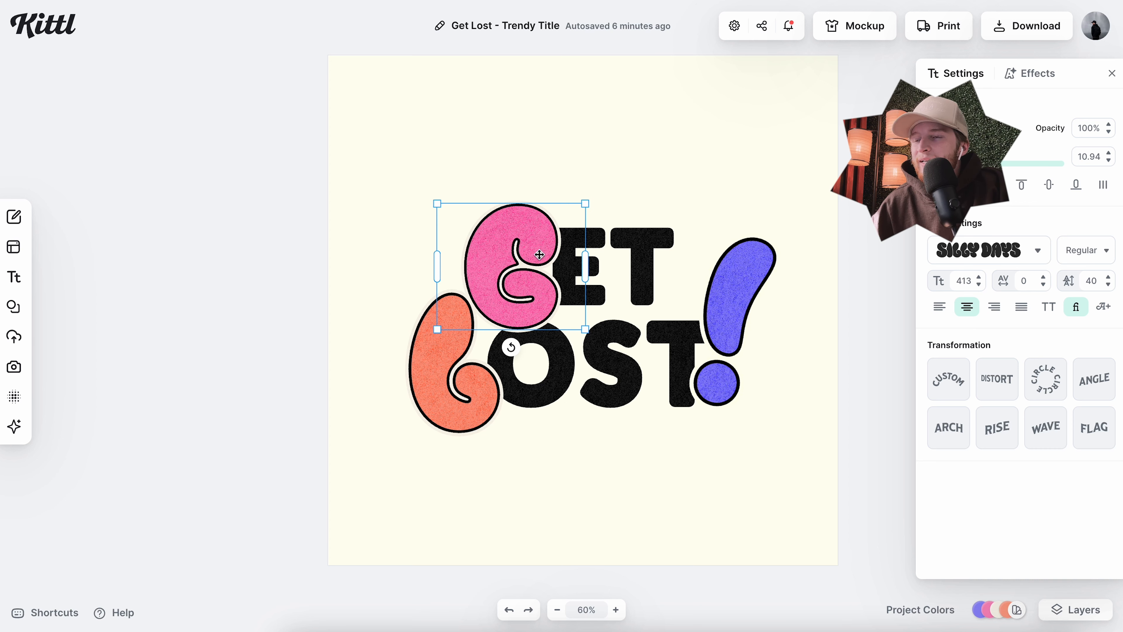
- In the JUST FOR FUN project, give the orange J a black border with weight 7.90
click(639, 241)
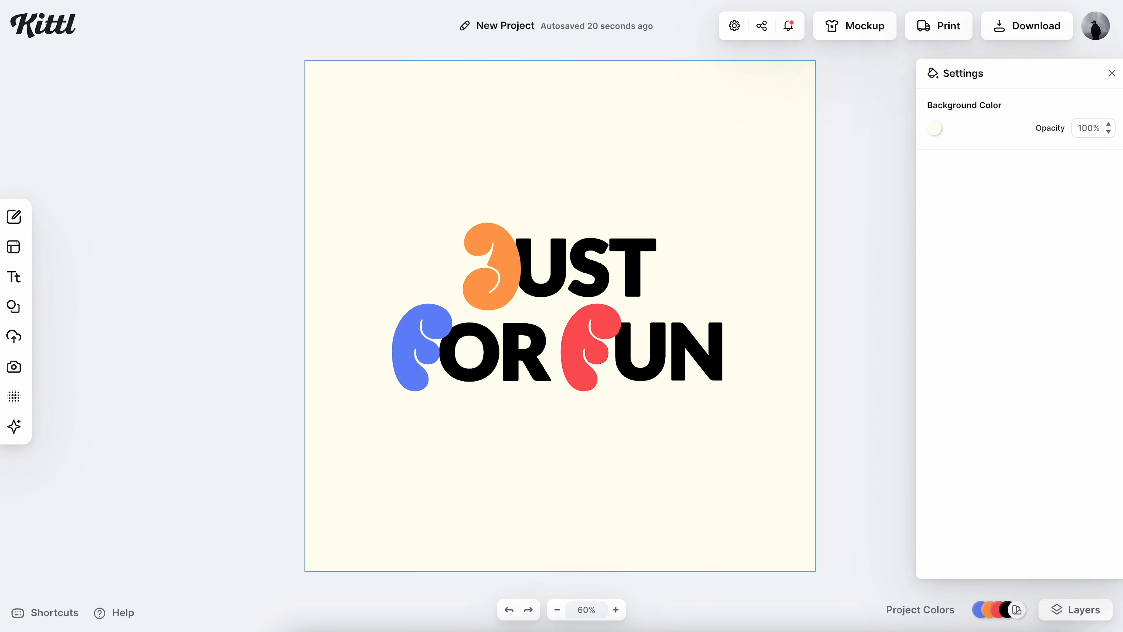
click(495, 257)
click(935, 157)
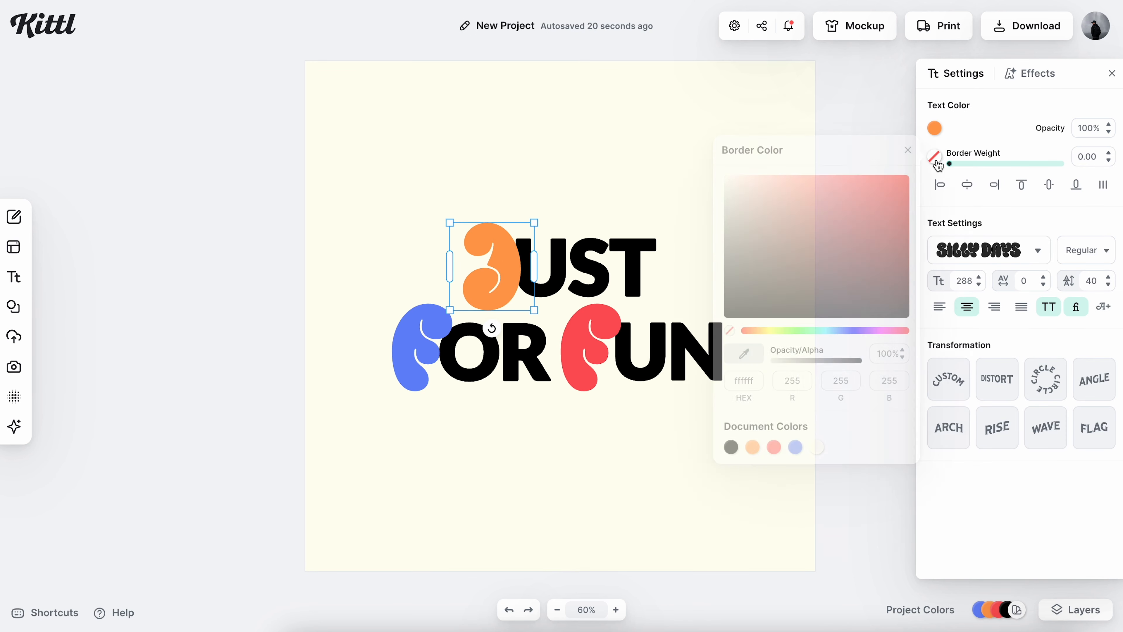
click(950, 165)
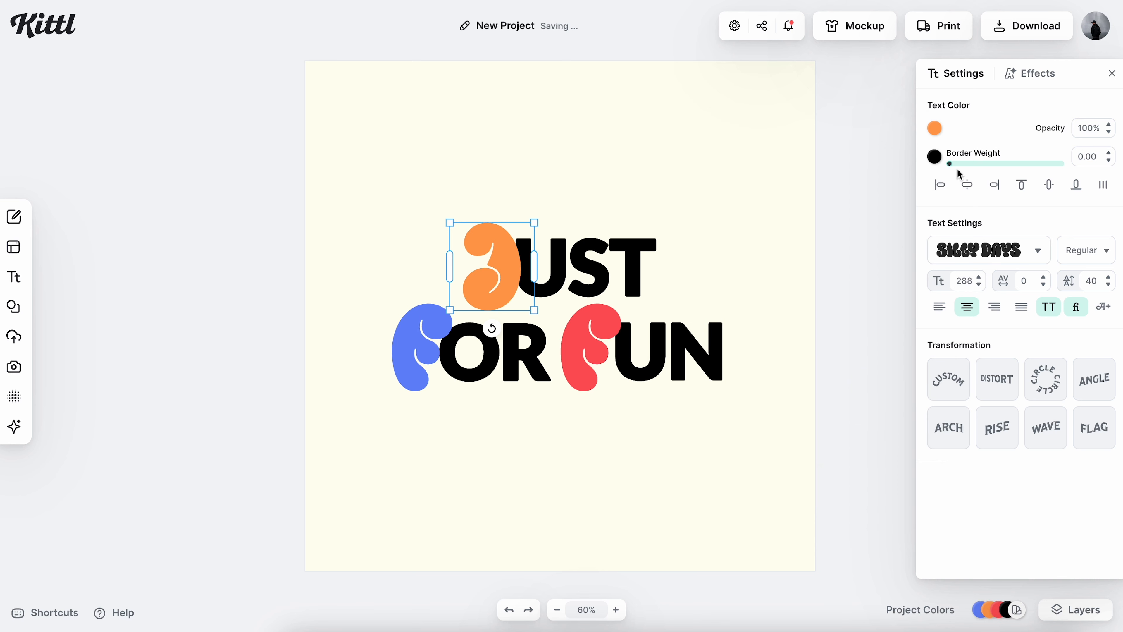
drag(952, 166, 955, 167)
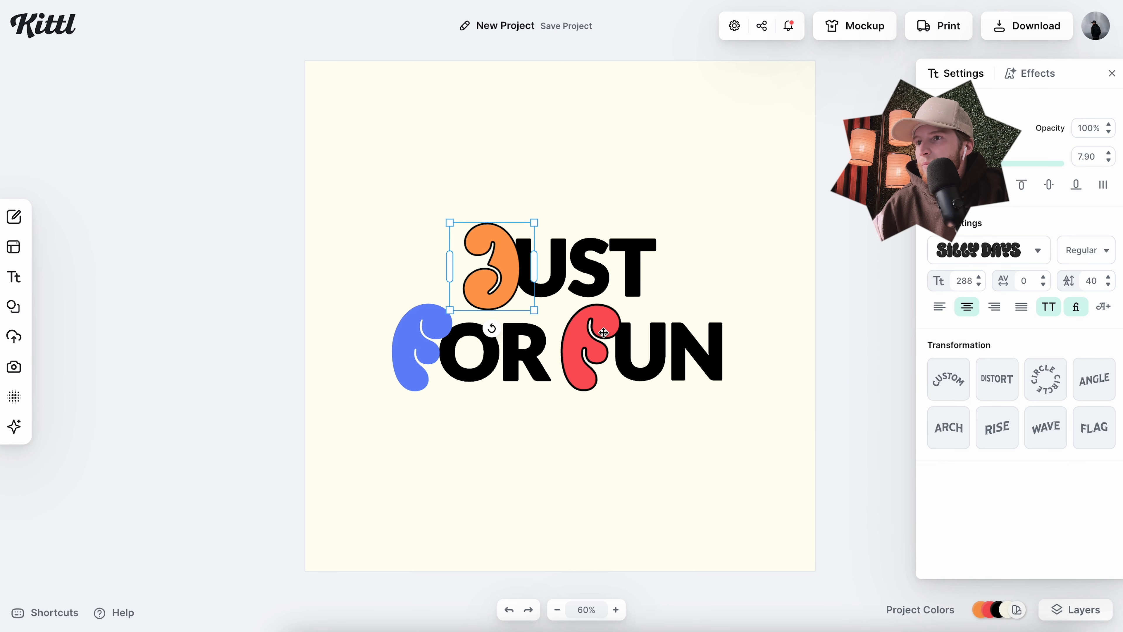
- Set the border weight of the red F in FUN to 7.90
drag(959, 168, 1063, 166)
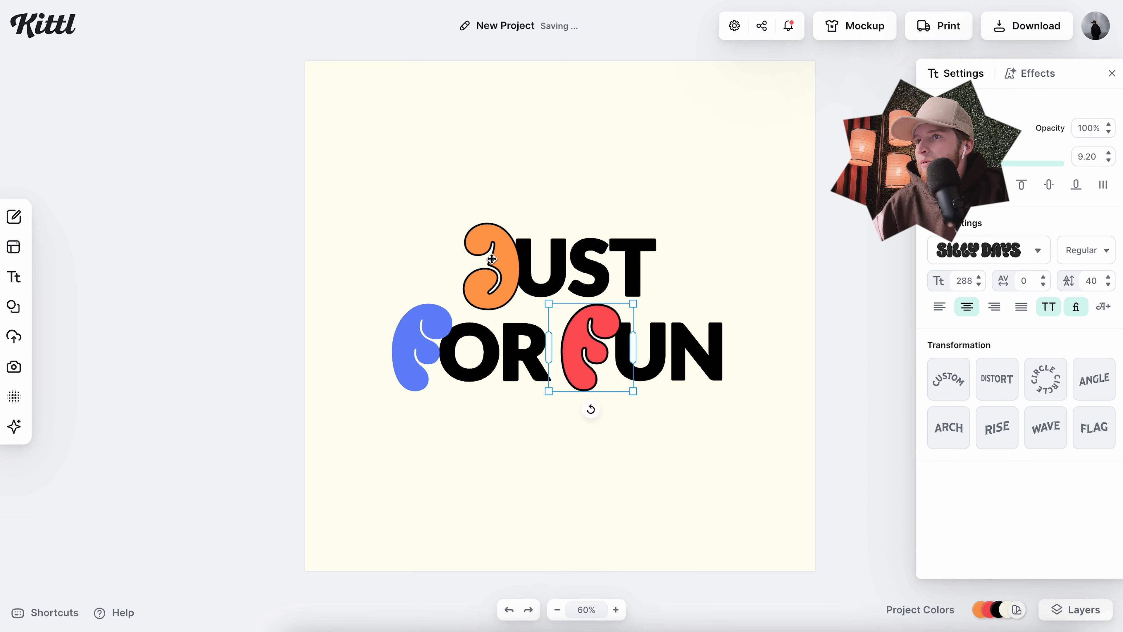
double_click(1087, 157)
text(8)
key(BackSpace)
text(7.90)
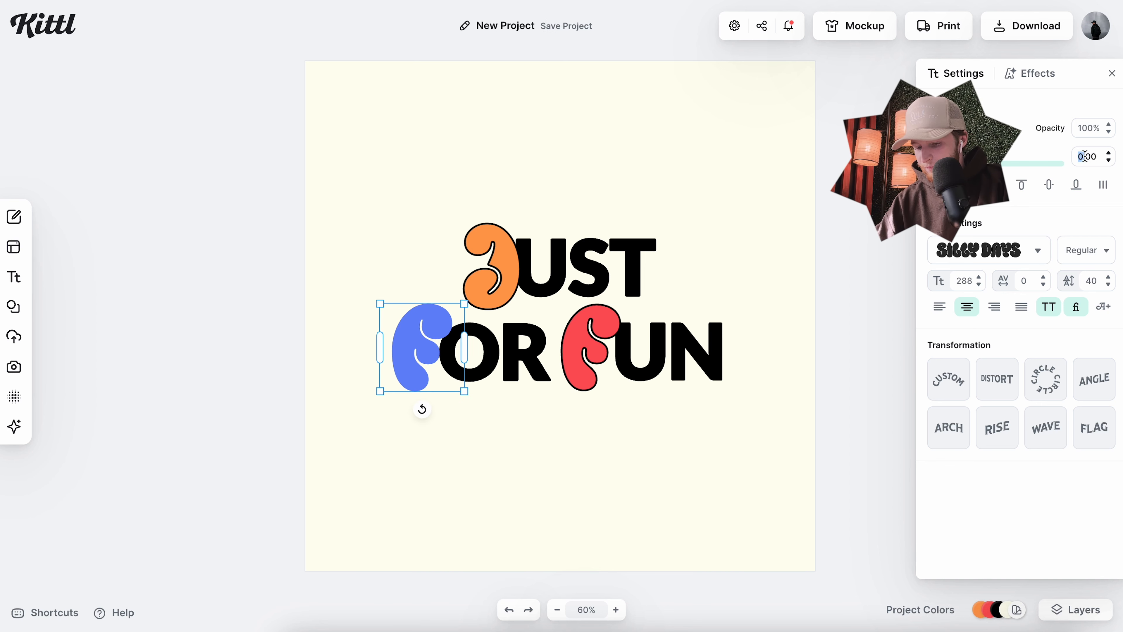
- Set the border weight of the blue F in FOR to 7.90
double_click(1087, 156)
text(7.90)
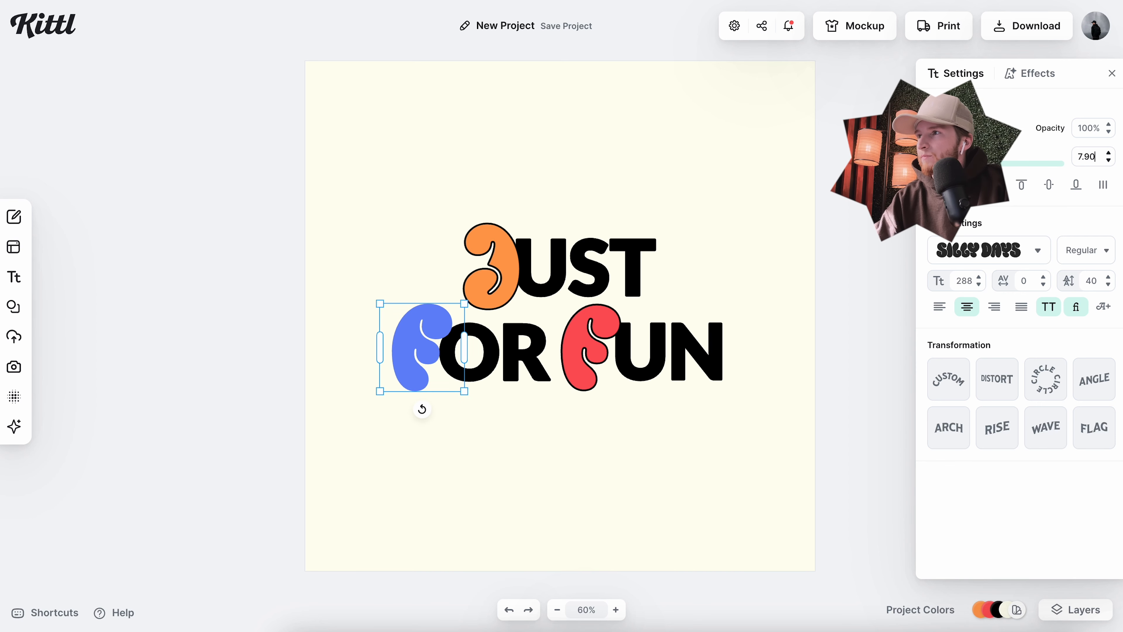
key(Return)
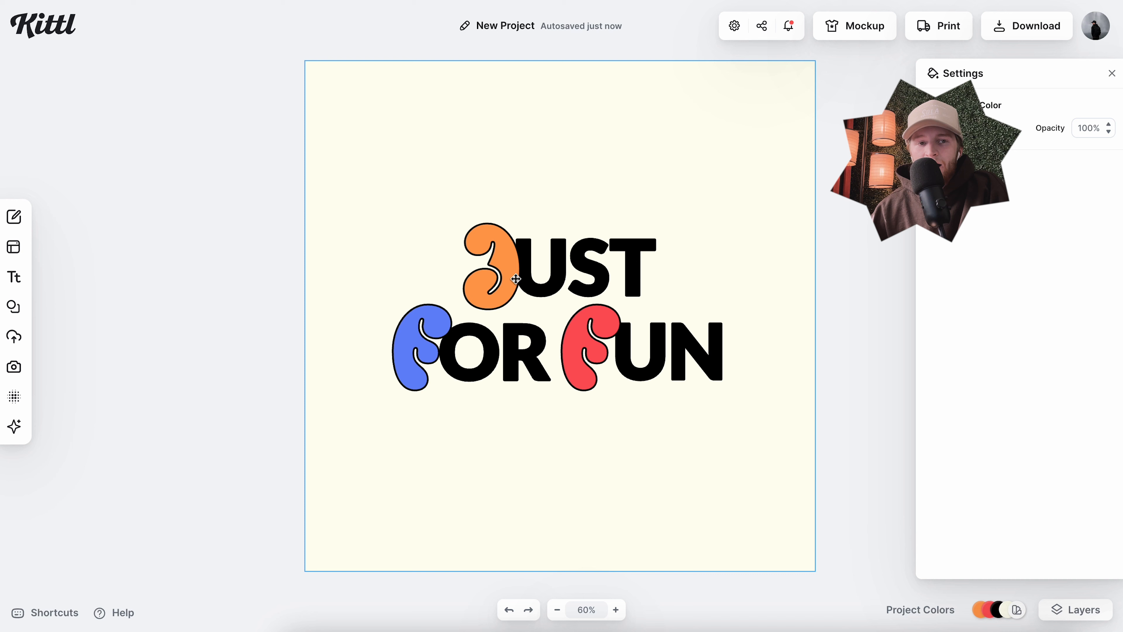
- Apply a Block Shadow to the orange J with offset 0 and angle -180°
click(508, 271)
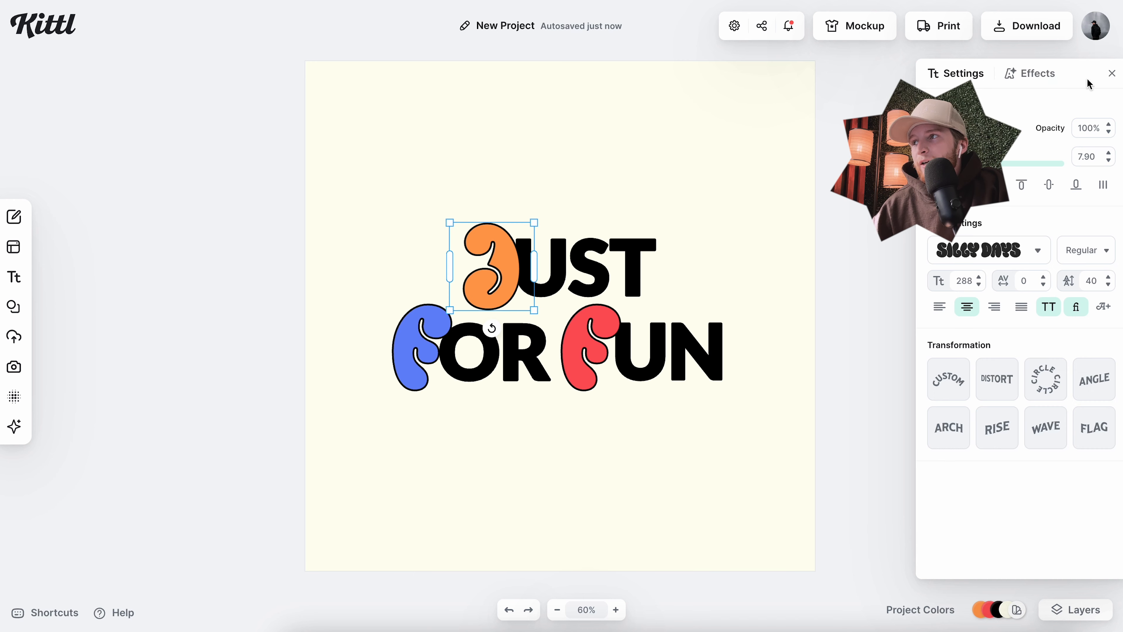
click(1030, 74)
click(1052, 151)
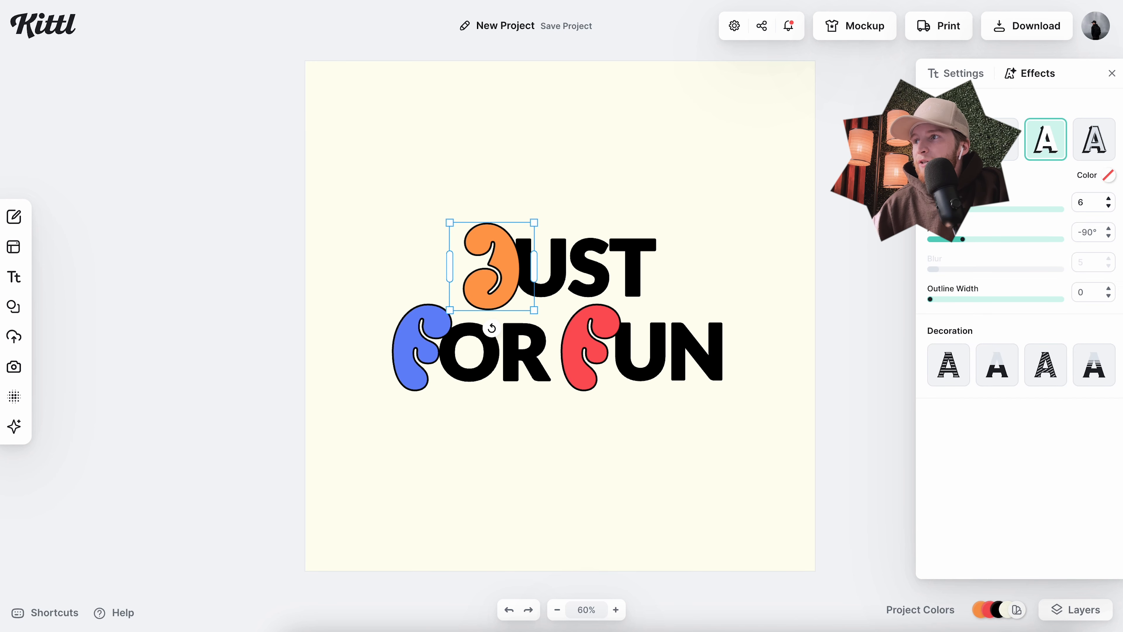
drag(963, 239, 882, 243)
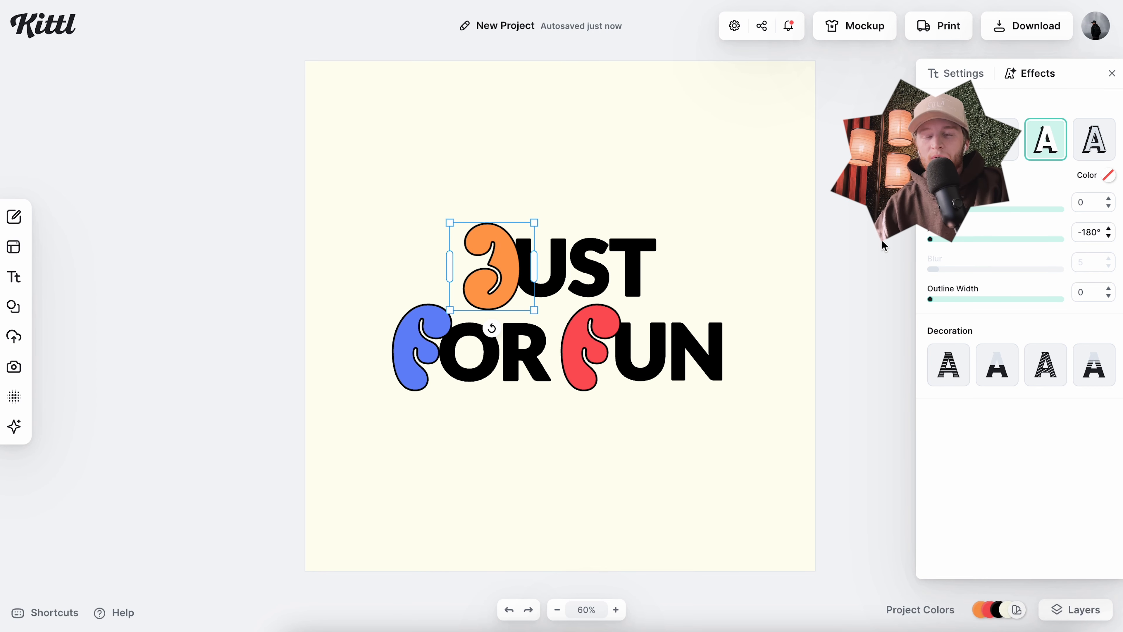
- Color the J's Block Shadow in the cream background color and widen its outline into a thin gap around the letter
click(1110, 177)
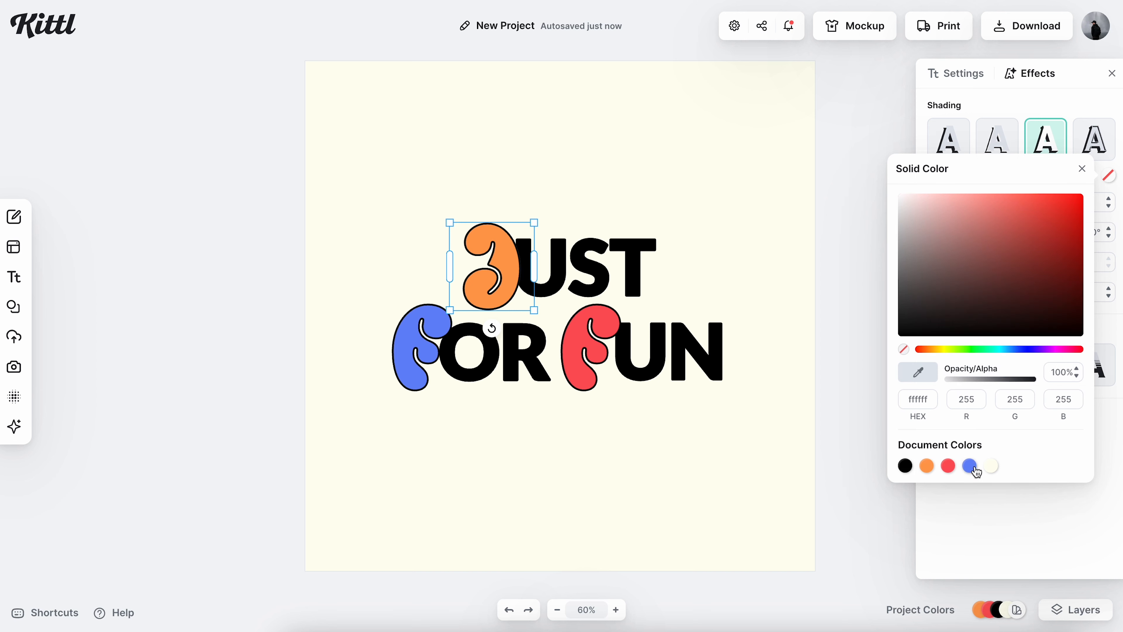
click(991, 467)
click(1082, 170)
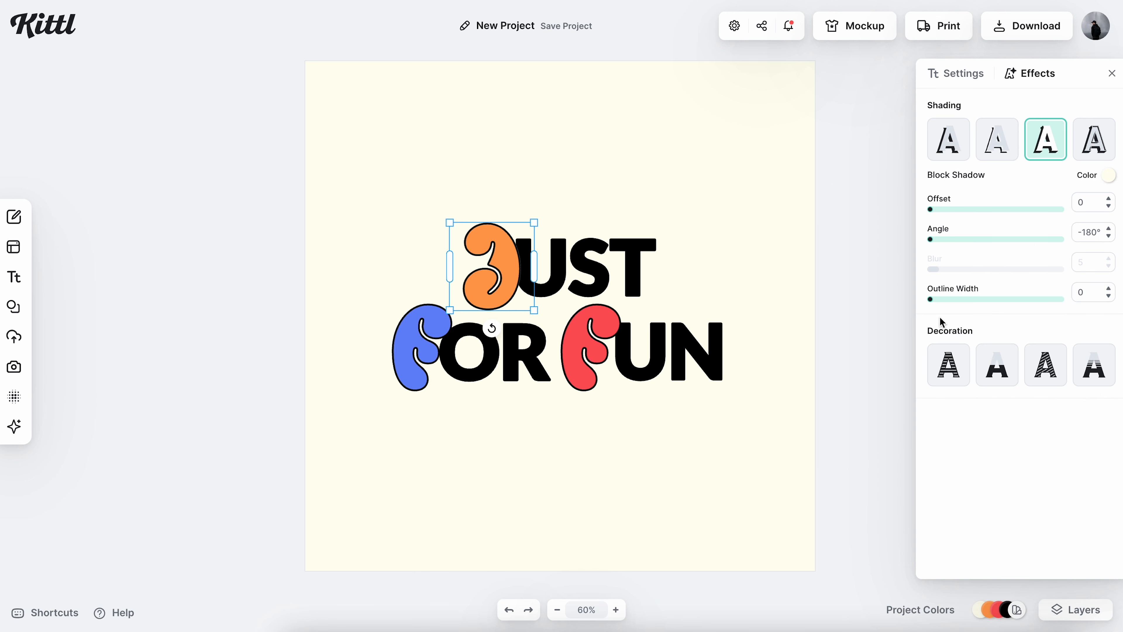
drag(936, 305, 951, 304)
- Give the blue and red F letters a cream Block Shadow outline with offset 0 and angle -180°, matching the J
click(420, 376)
click(588, 363)
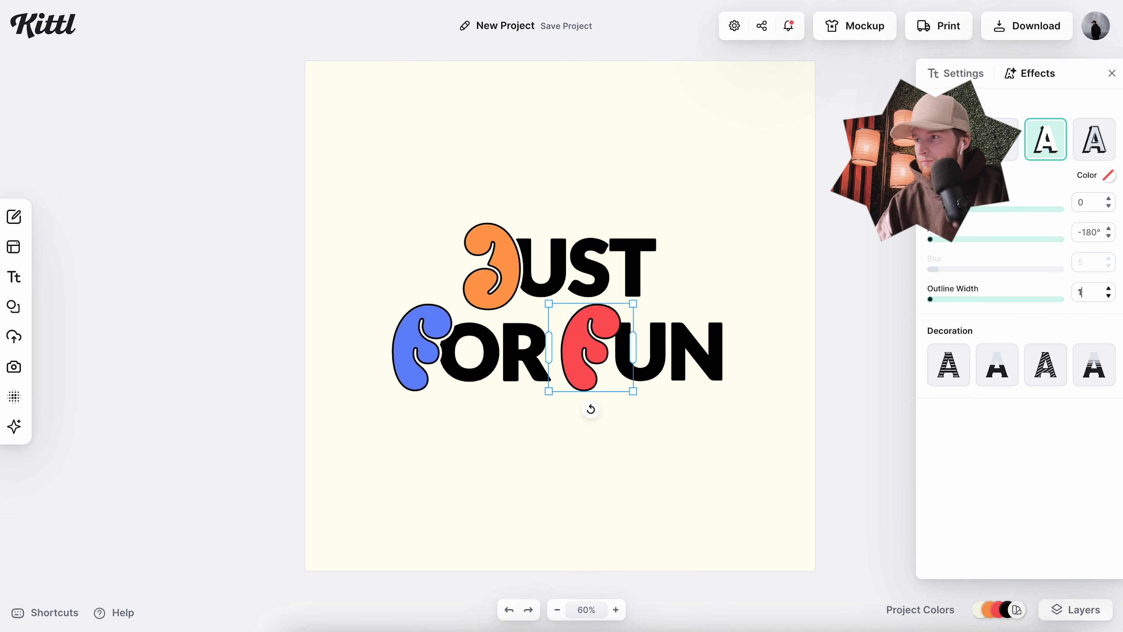
click(1108, 174)
click(949, 465)
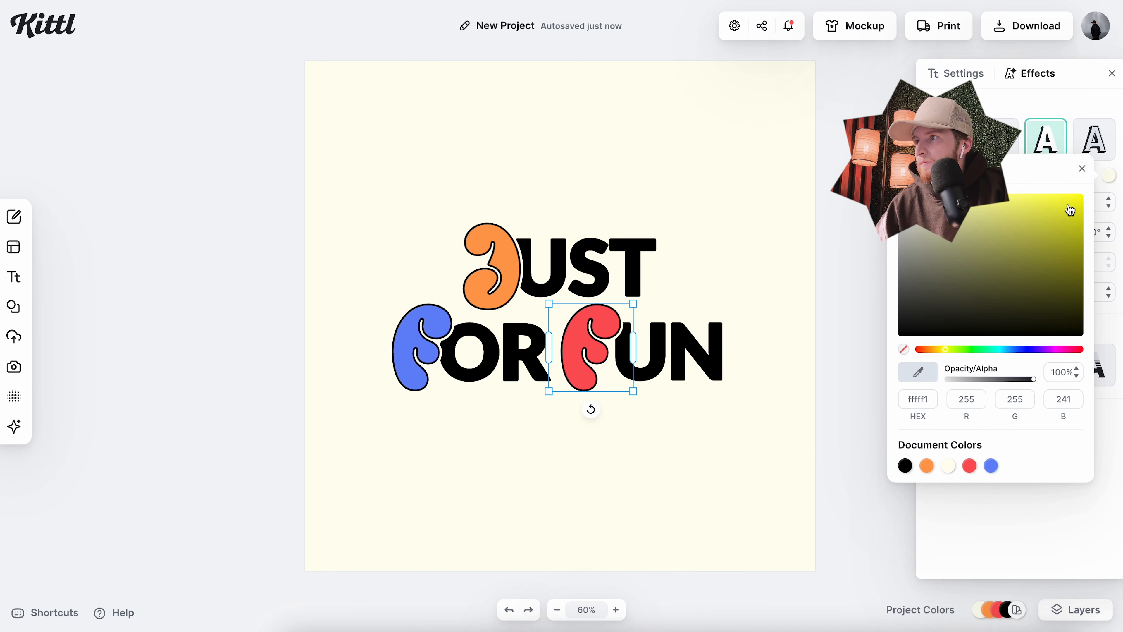
click(1082, 169)
click(752, 248)
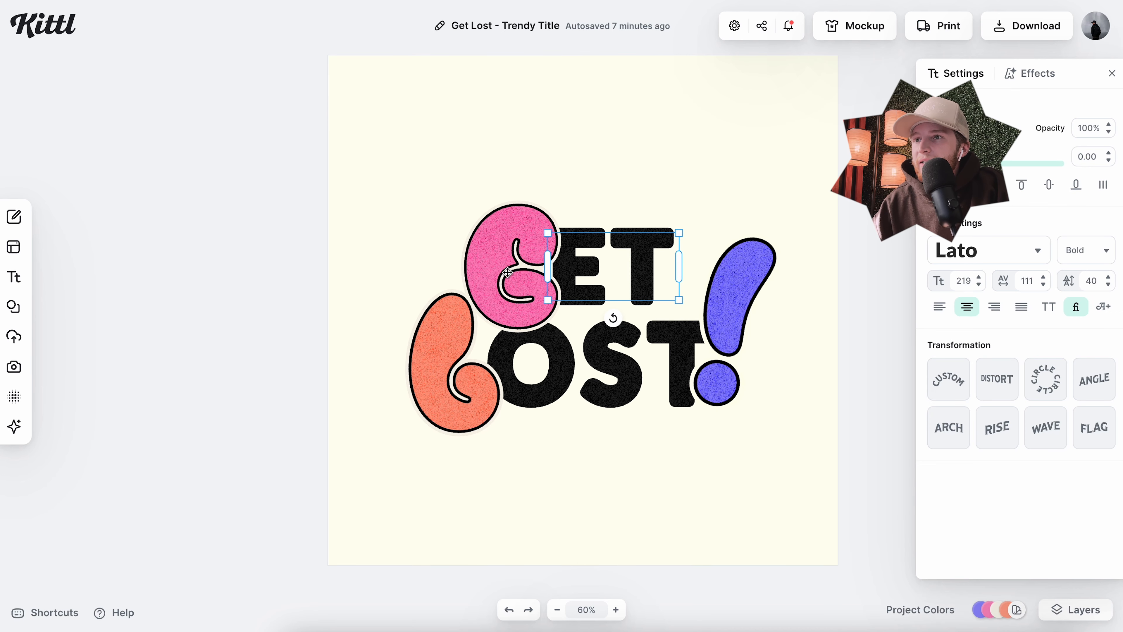
- Apply a grain texture over the whole design in Color Burn mode and set its intensity to about 40.8
click(507, 270)
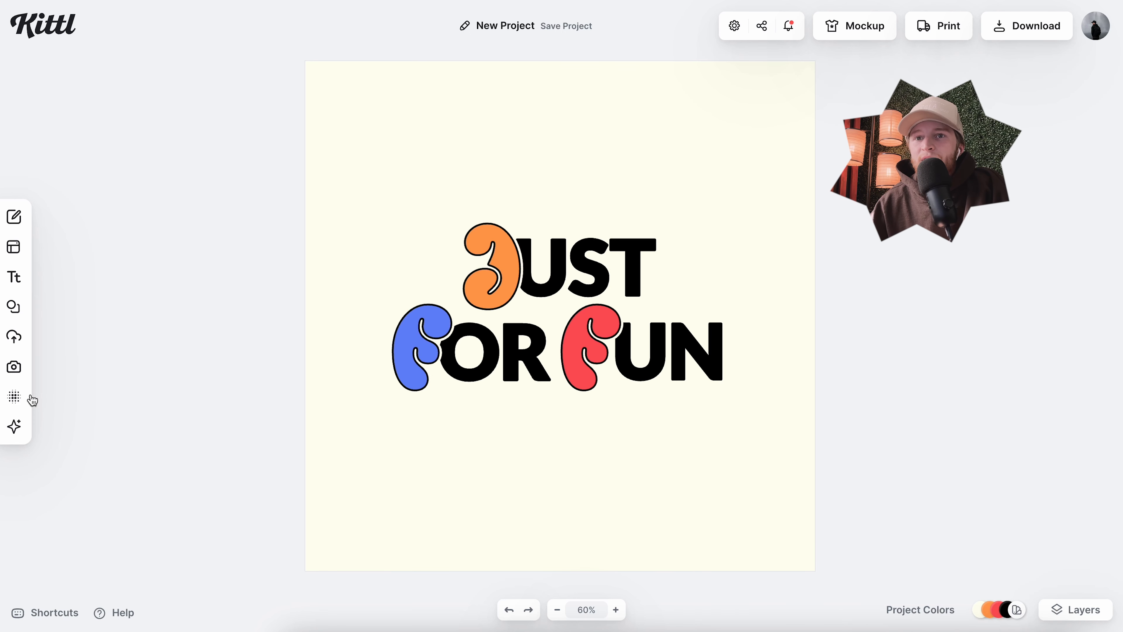
click(31, 398)
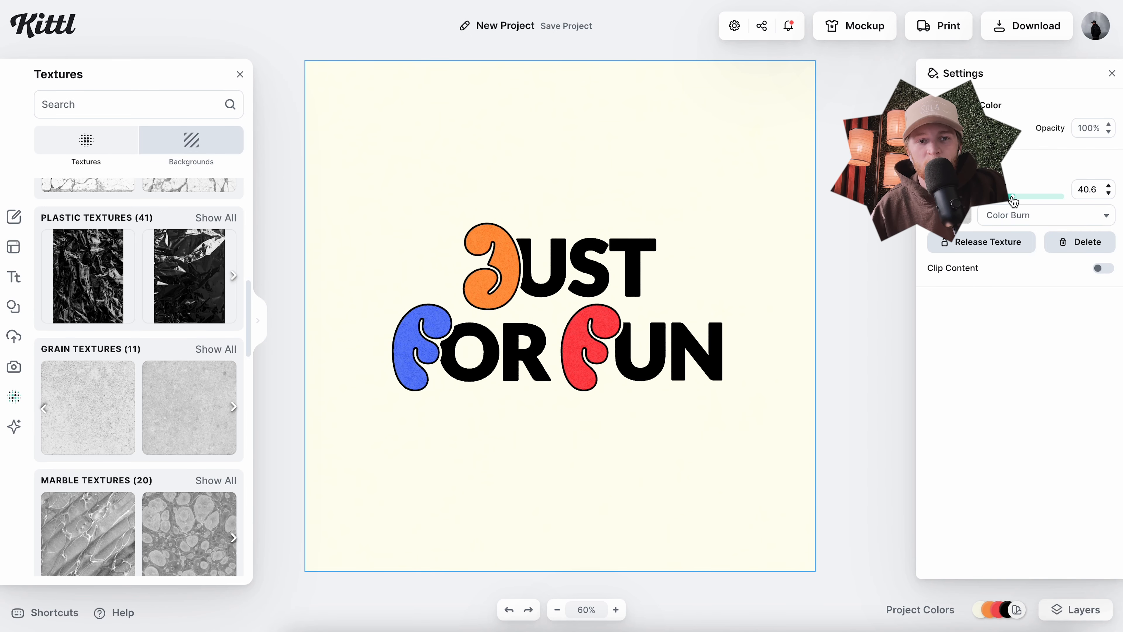
drag(1013, 197, 1115, 199)
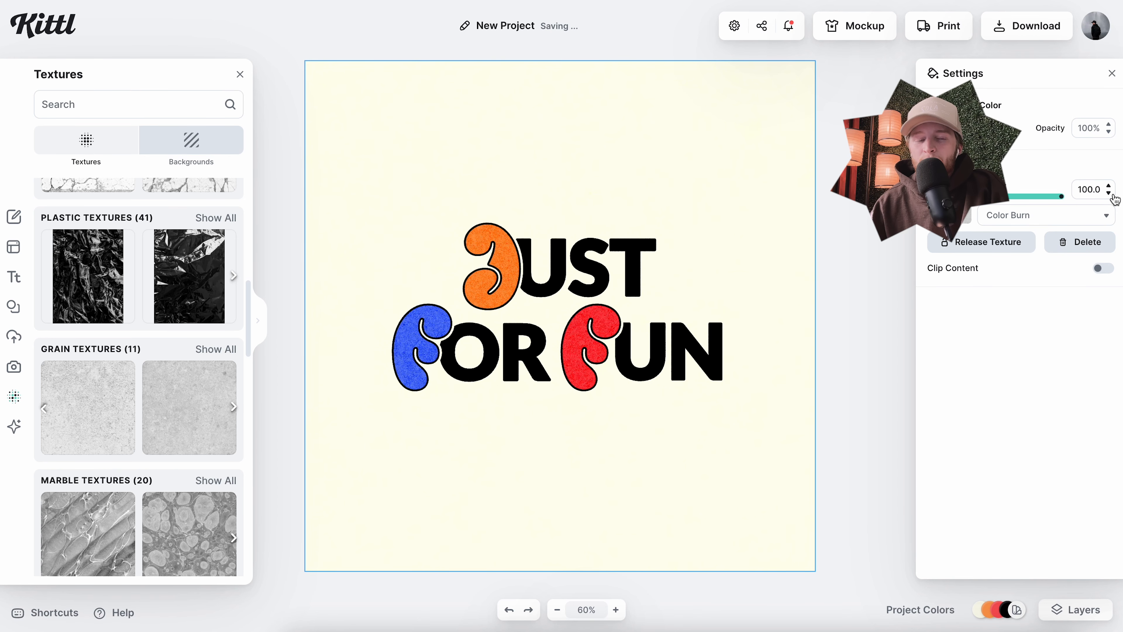
drag(1058, 200, 1029, 201)
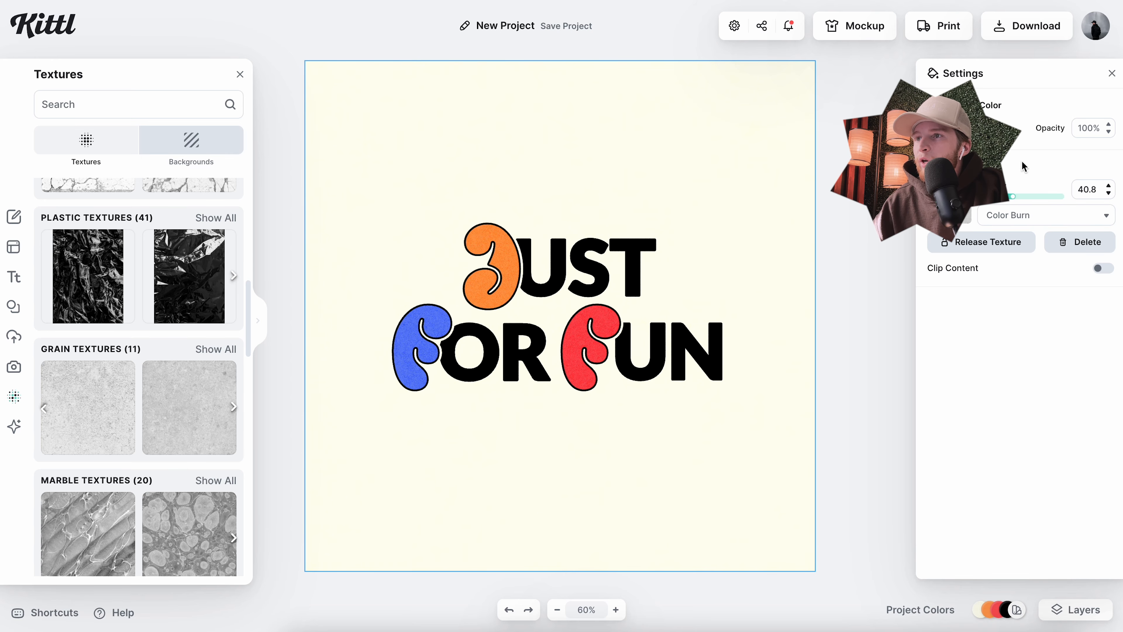
click(1112, 77)
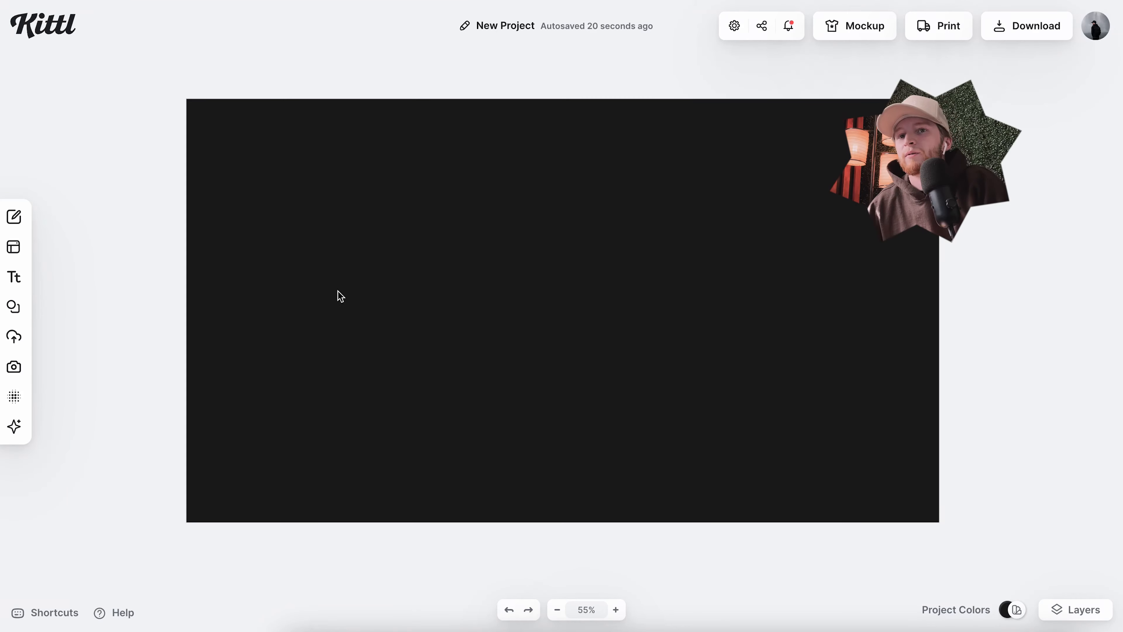
- Add a headline text to the dark canvas and set its typeface to Familjen Grotesk
key(t)
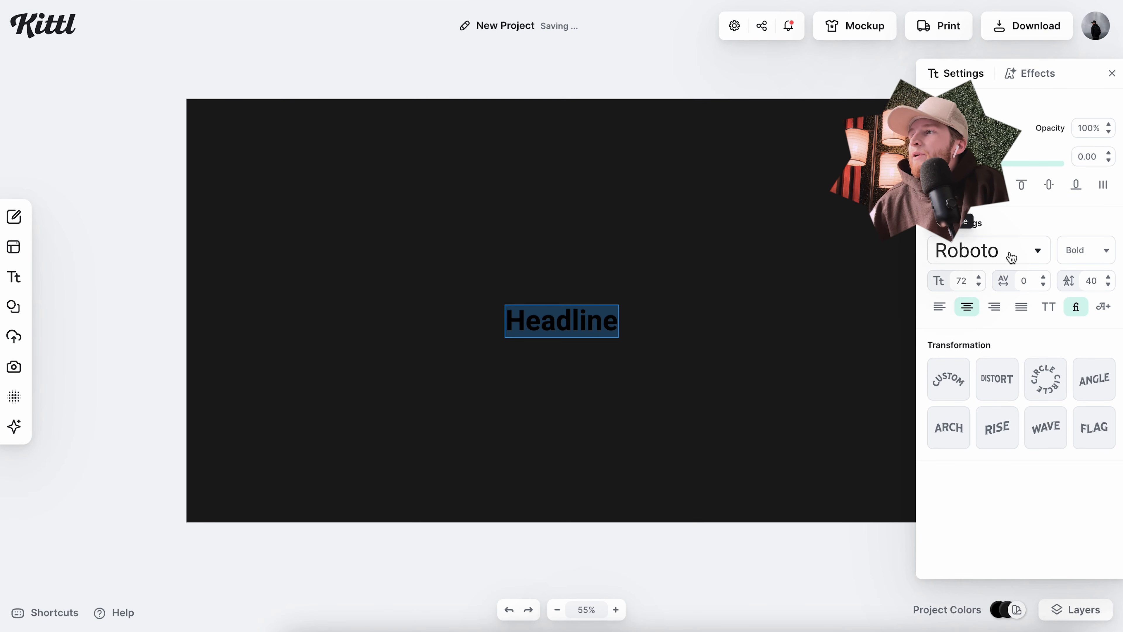
click(1012, 258)
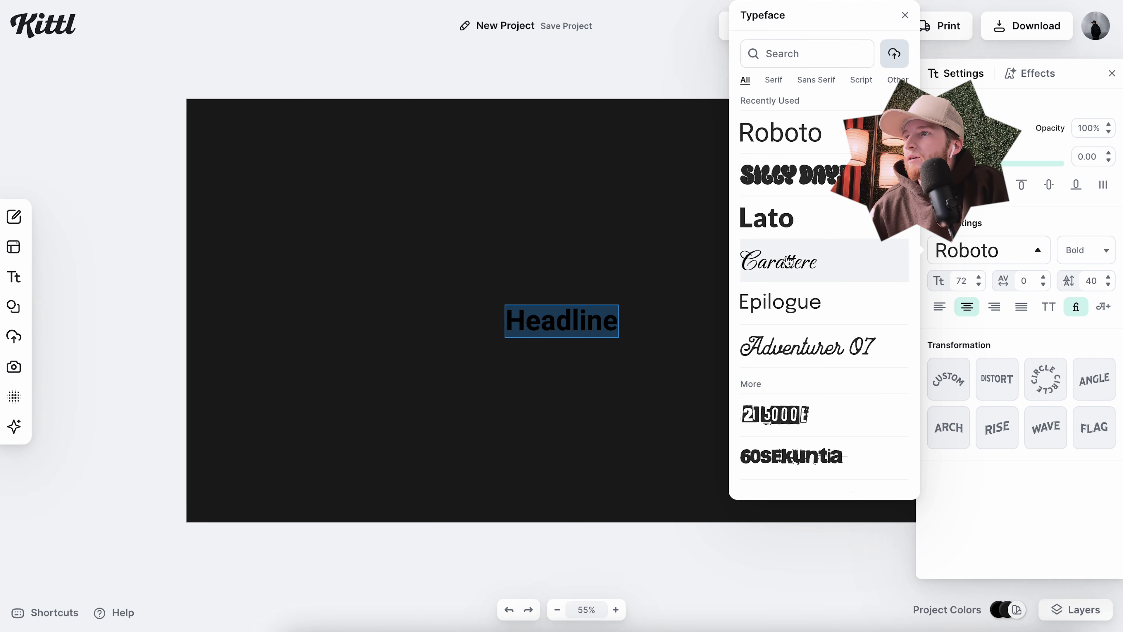
scroll(785, 259, down, 3)
scroll(785, 251, up, 3)
click(800, 51)
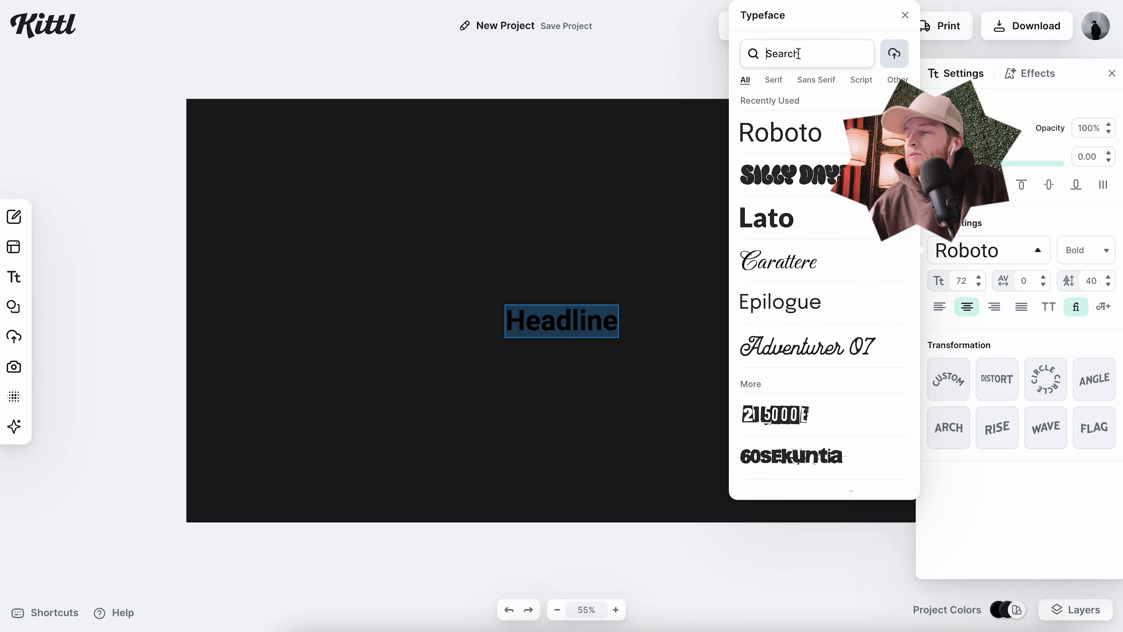
text(FAMIL)
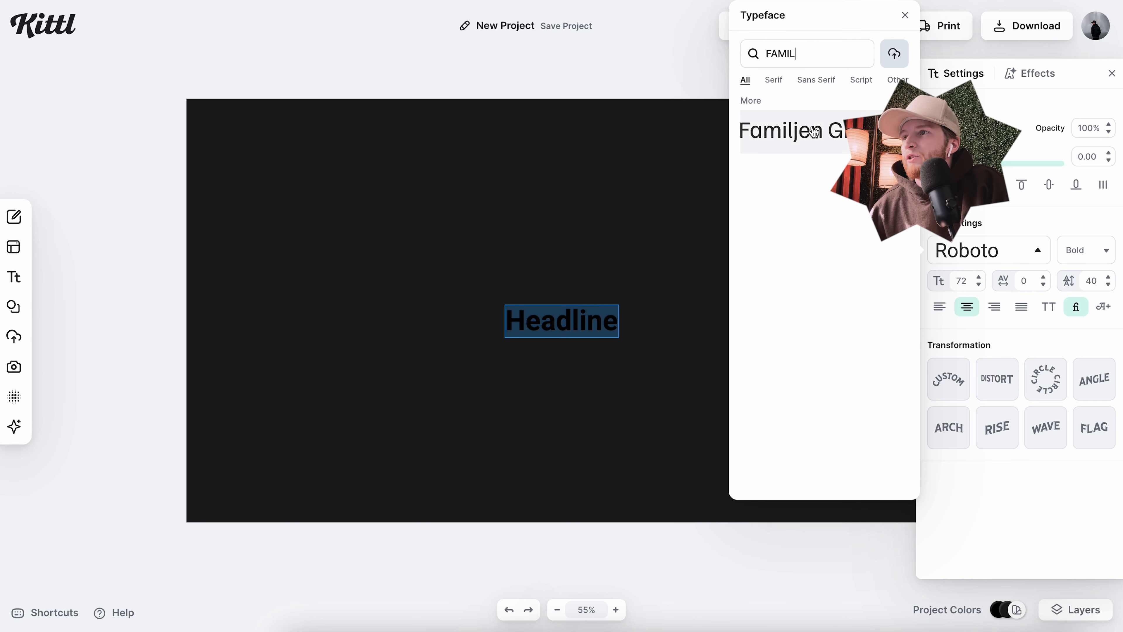
click(792, 130)
click(574, 296)
click(604, 322)
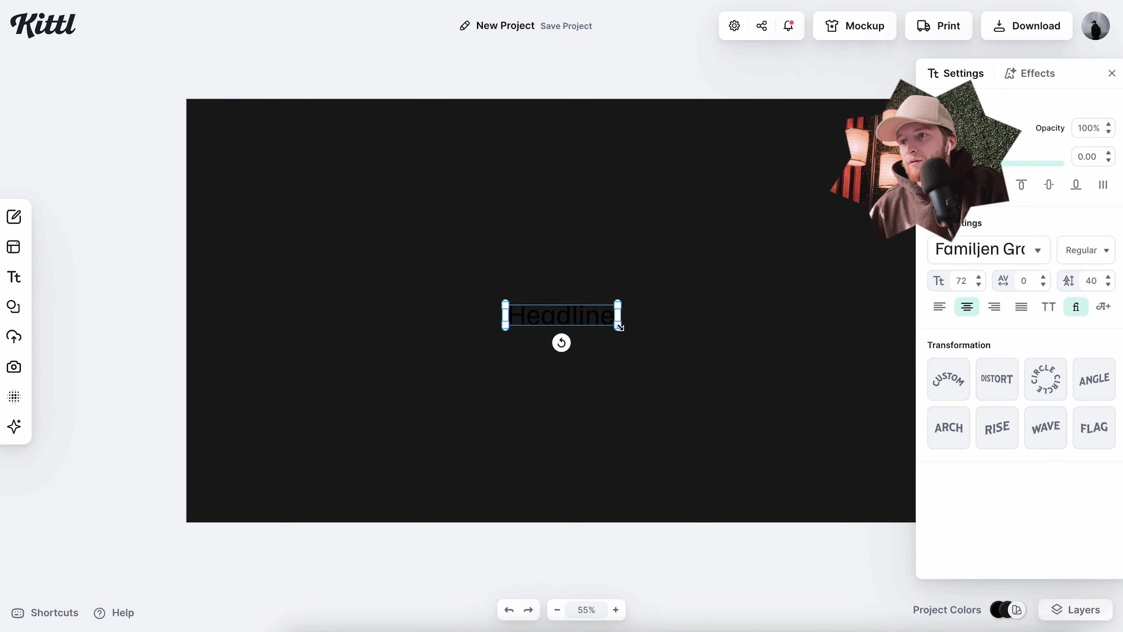
- Enlarge the headline to size 261 and replace its text with ITTL in white, left-aligned
drag(620, 327, 745, 377)
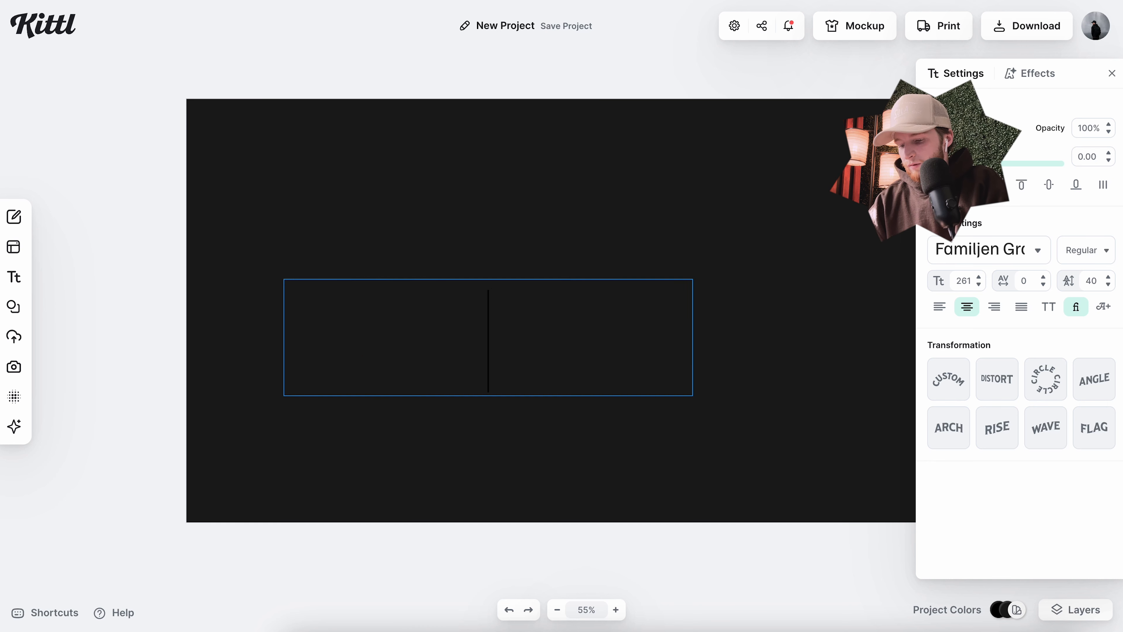
text(ITTL)
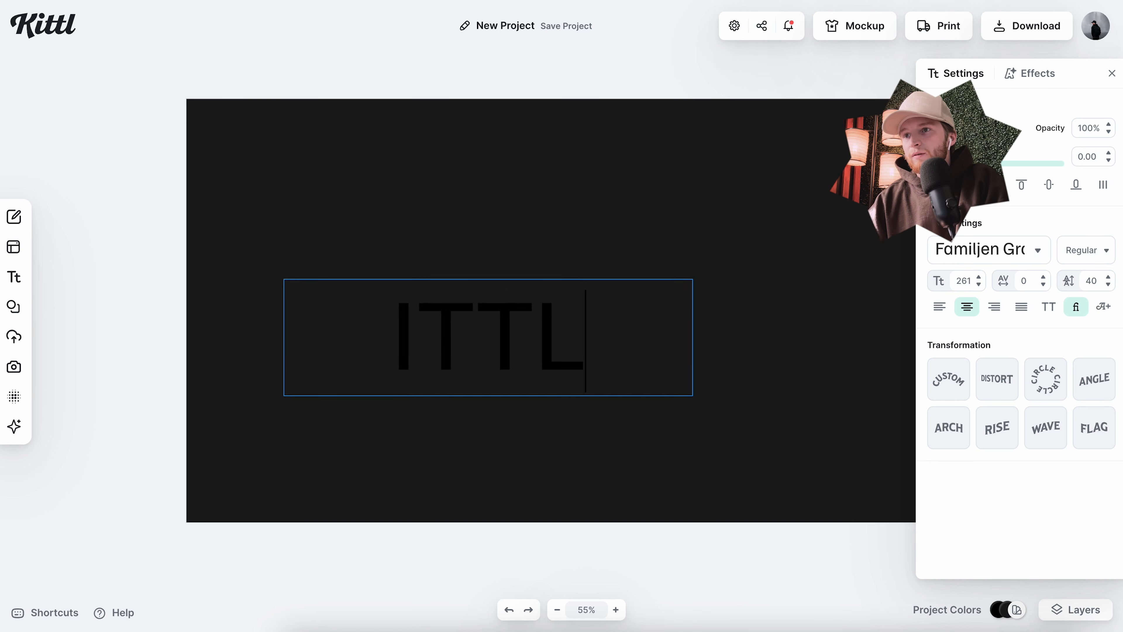
key(Escape)
click(962, 128)
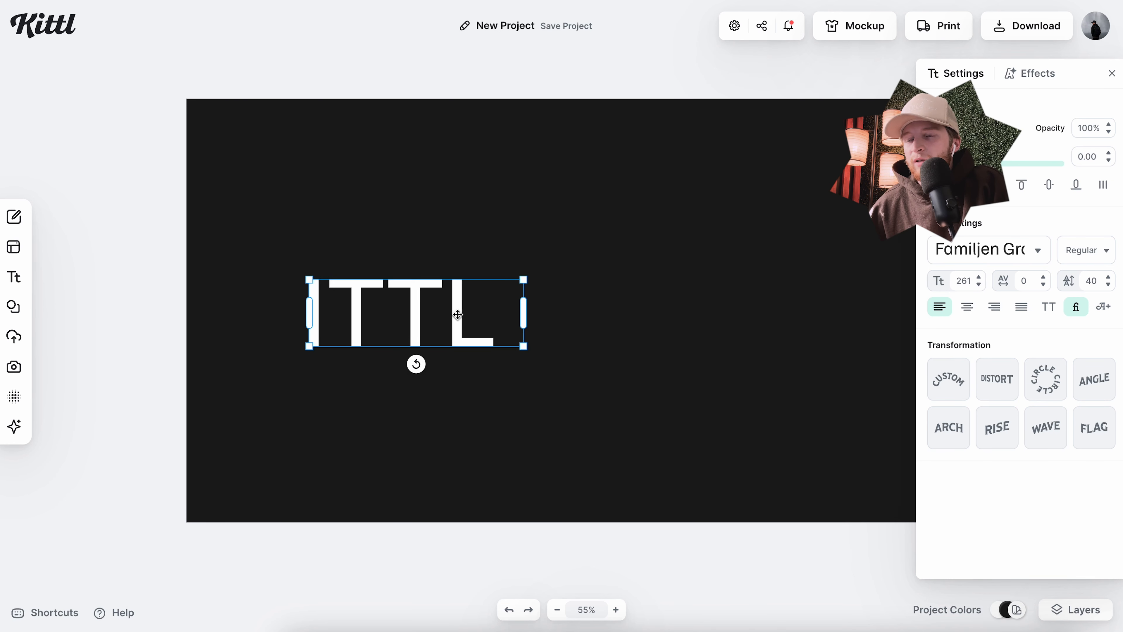
- Duplicate the ITTL text to its right and change the copy to OUTUBE in a box wide enough for one line
drag(455, 316, 725, 315)
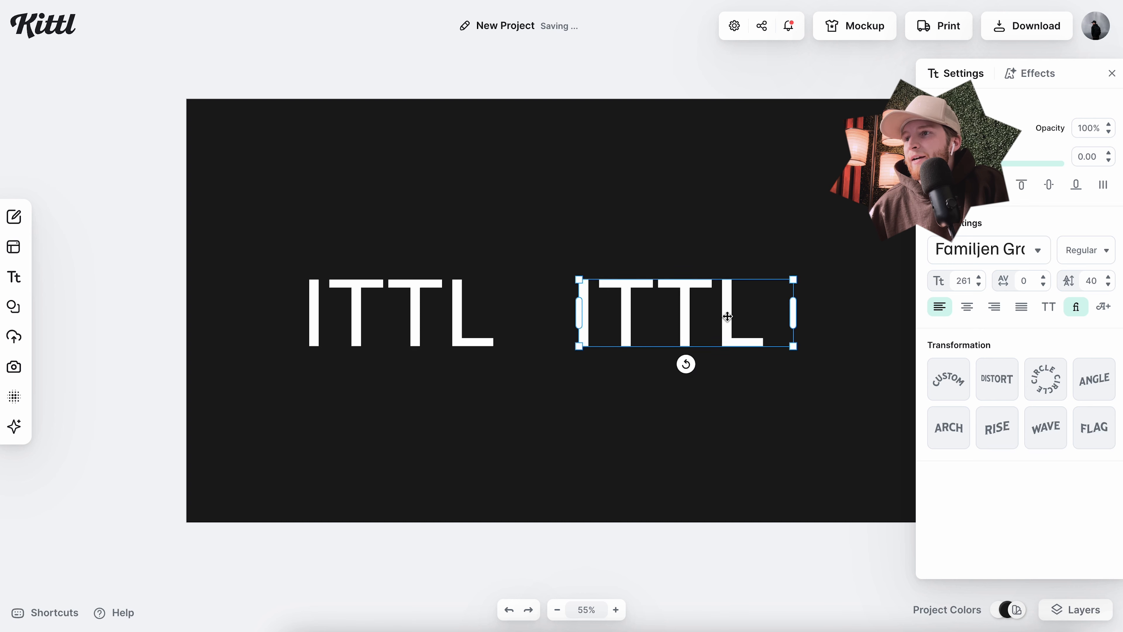
double_click(727, 315)
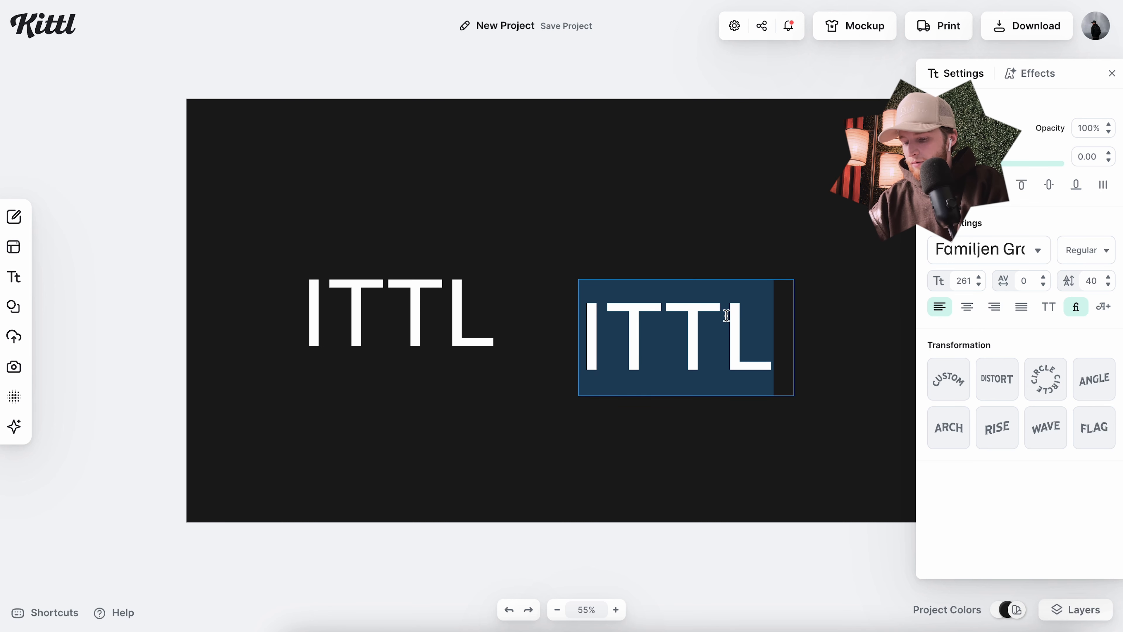
text(OUTUBE)
key(Escape)
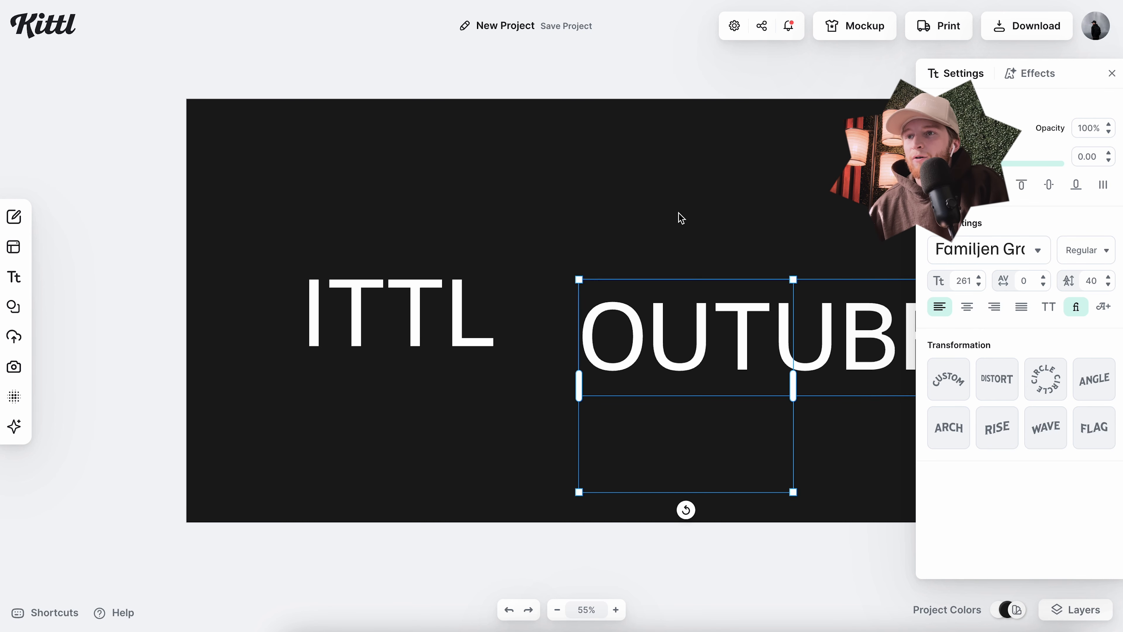
drag(796, 385, 962, 364)
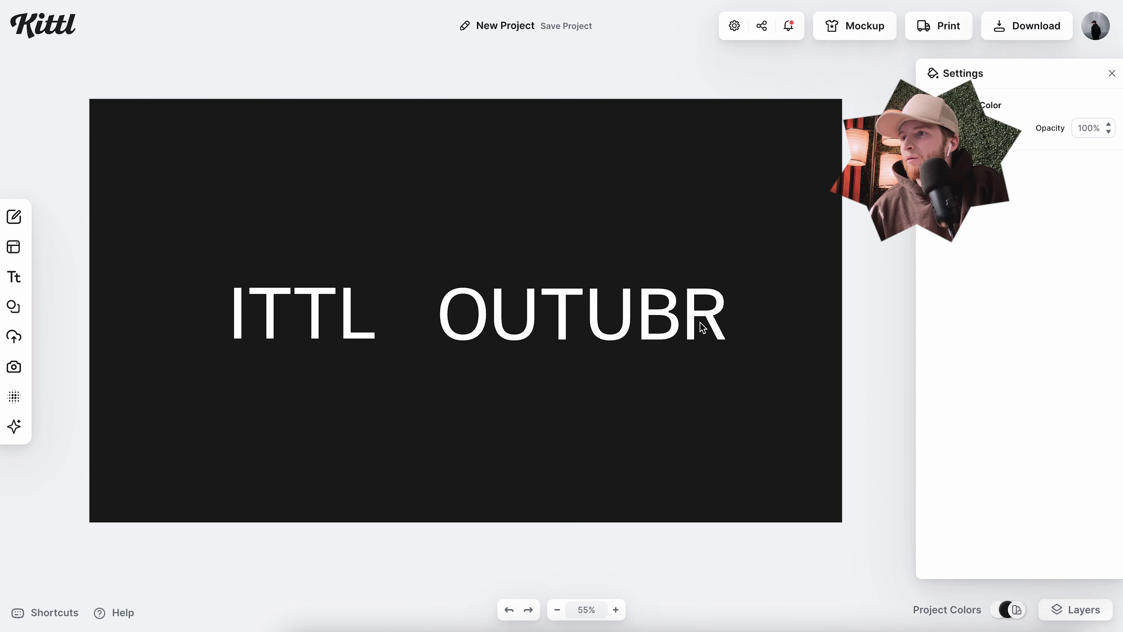
double_click(699, 316)
key(Right)
key(BackSpace)
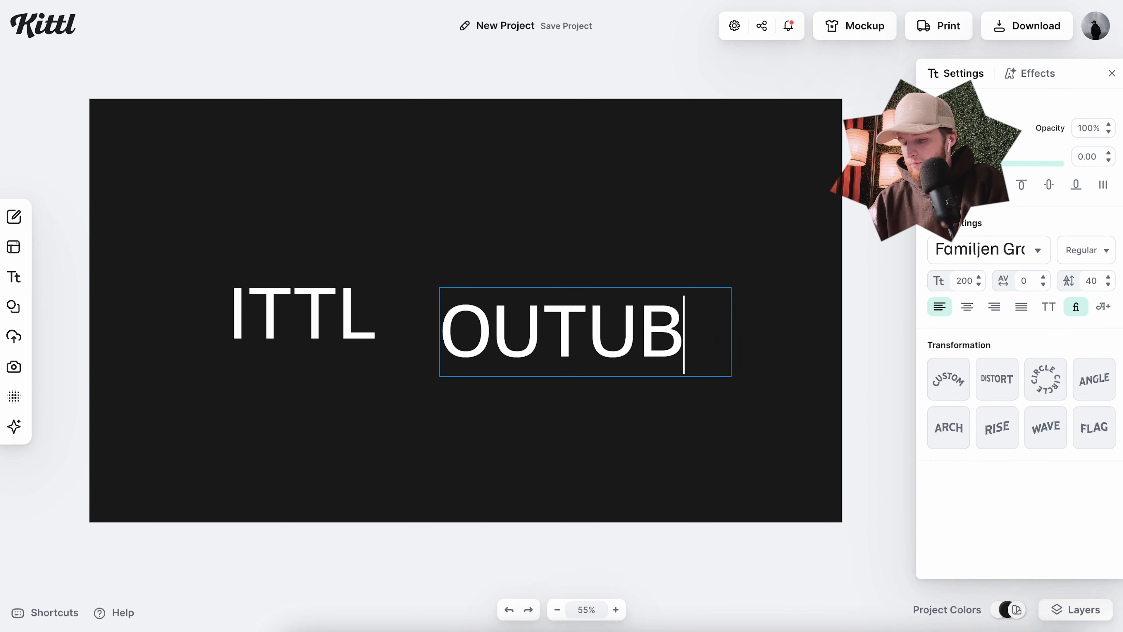
text(E)
key(Escape)
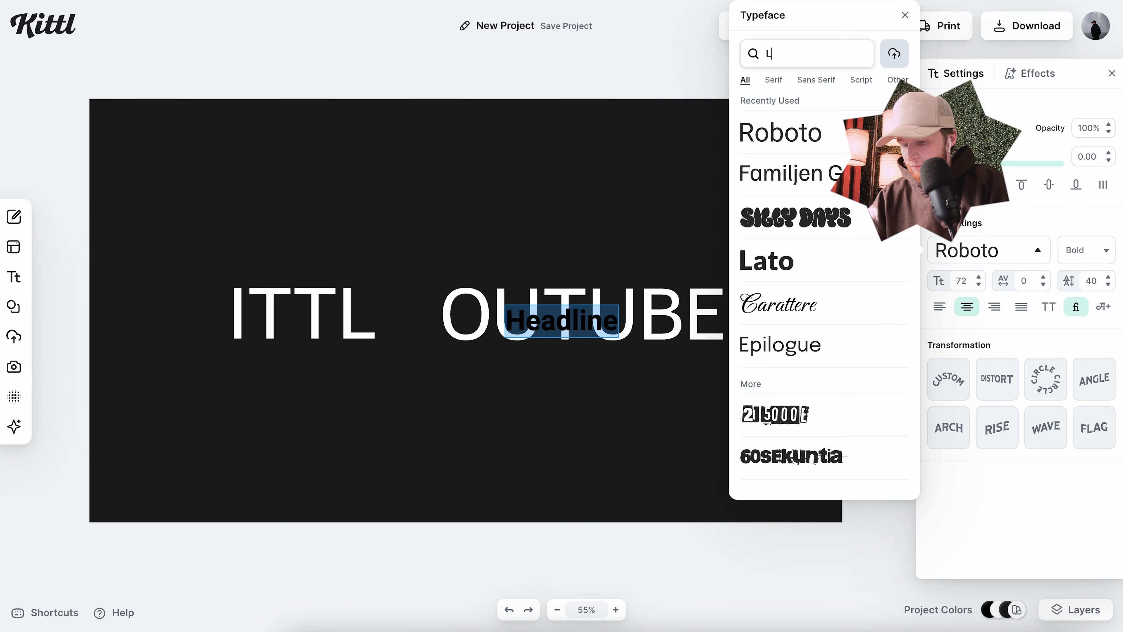
- Set the new headline's typeface to Luxurious Script and make it a white K of size 280 in front of ITTL
text(UX)
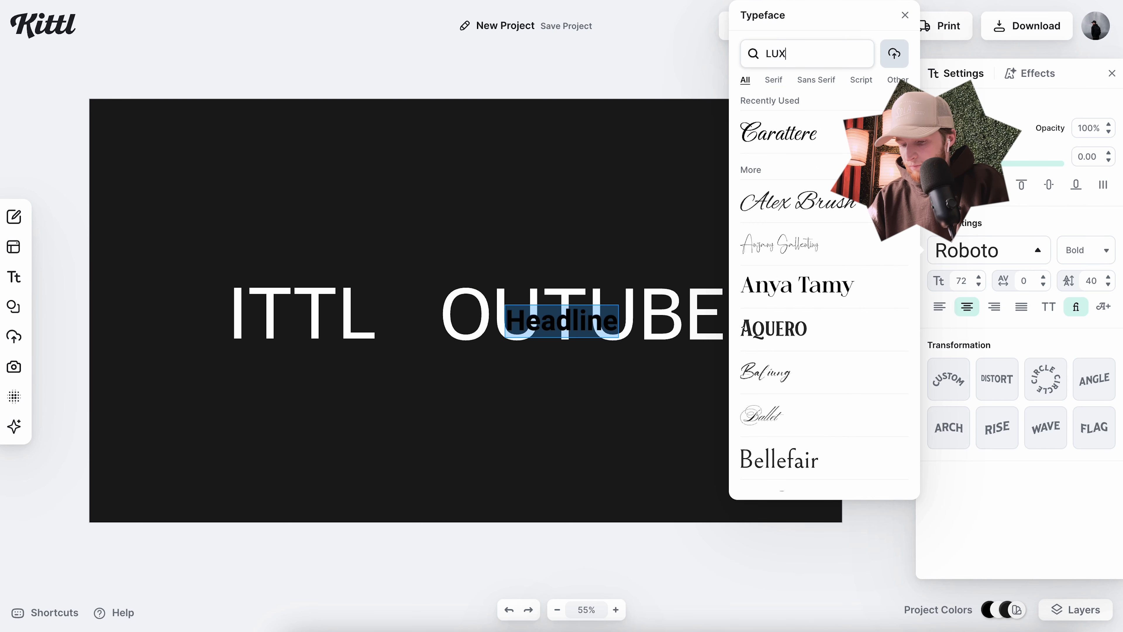
text(URIO)
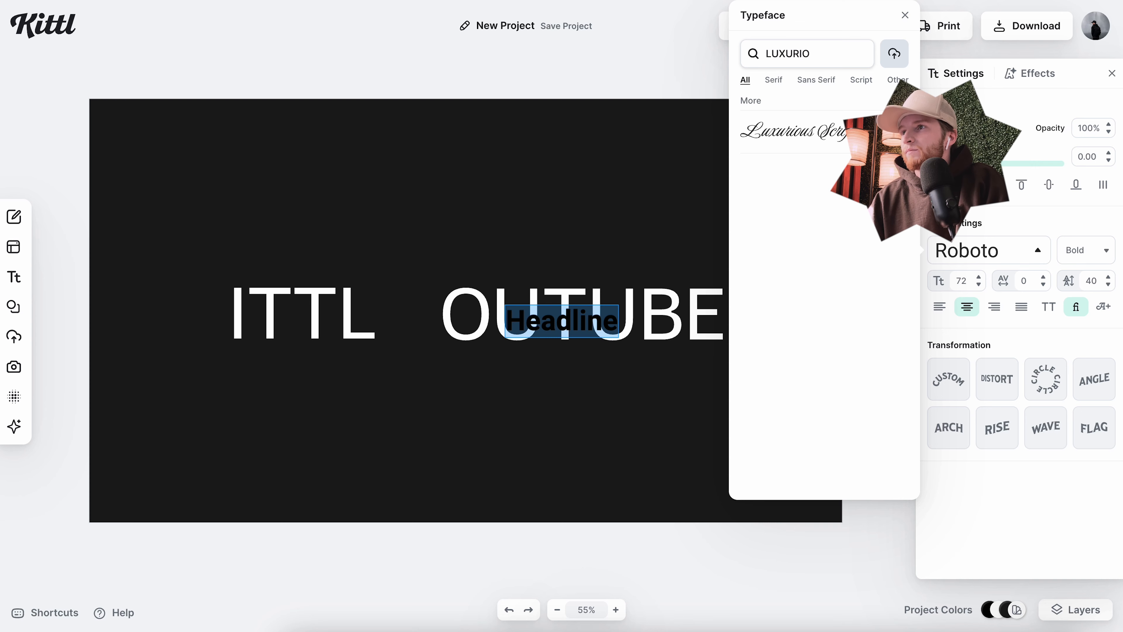
click(802, 141)
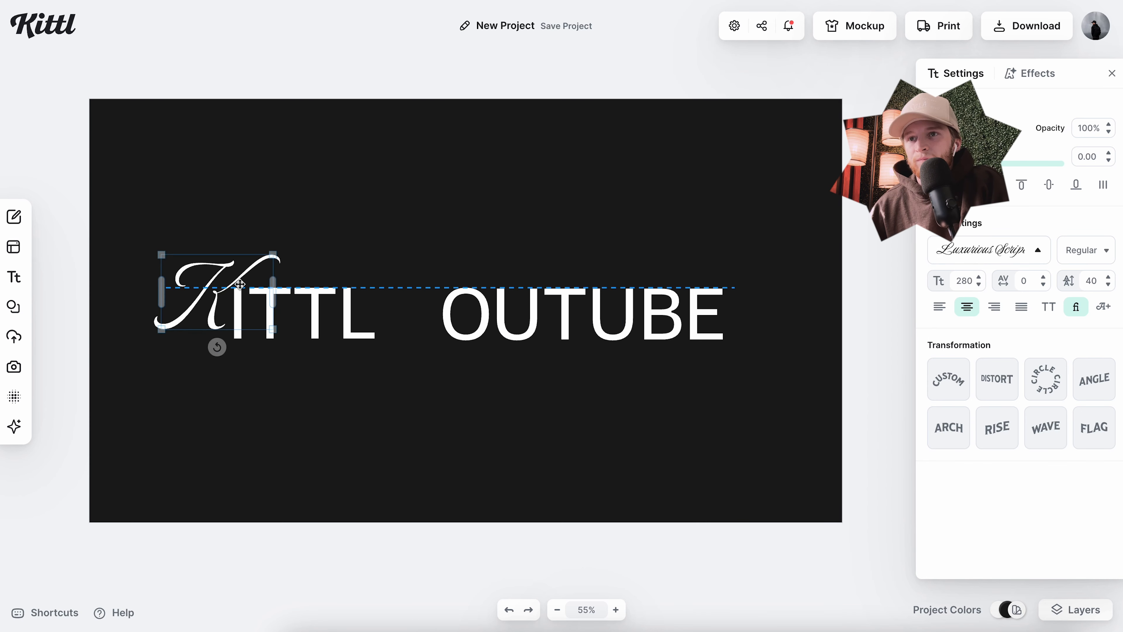
- Duplicate the script K in front of OUTUBE, change the copy to Y and position it against the O
drag(216, 294, 420, 313)
double_click(413, 313)
double_click(413, 314)
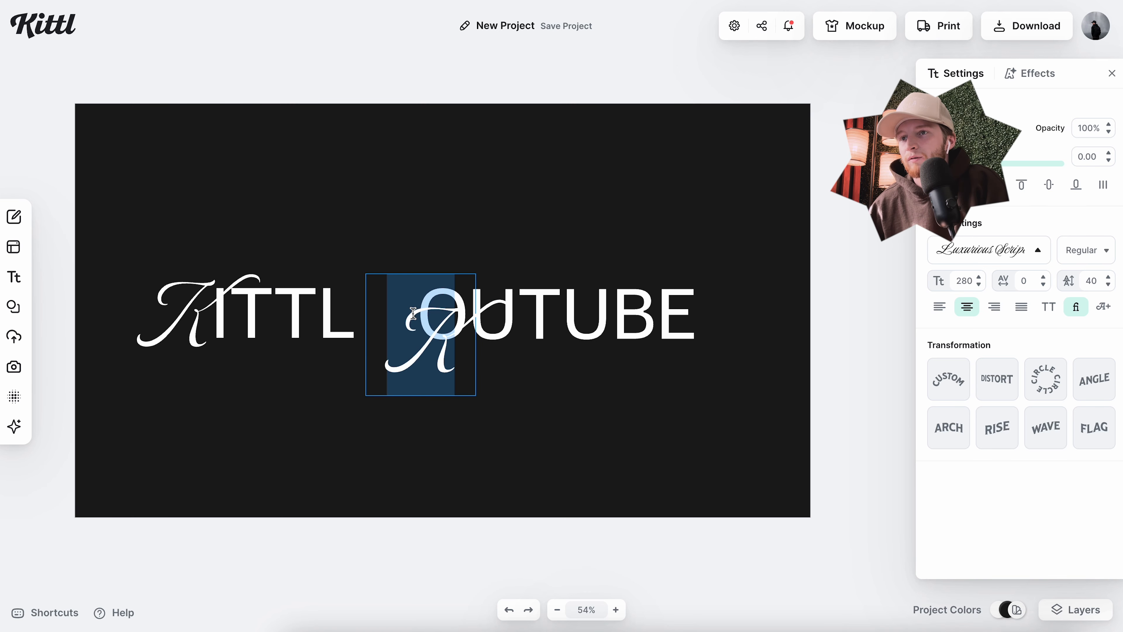
text(Y)
key(Escape)
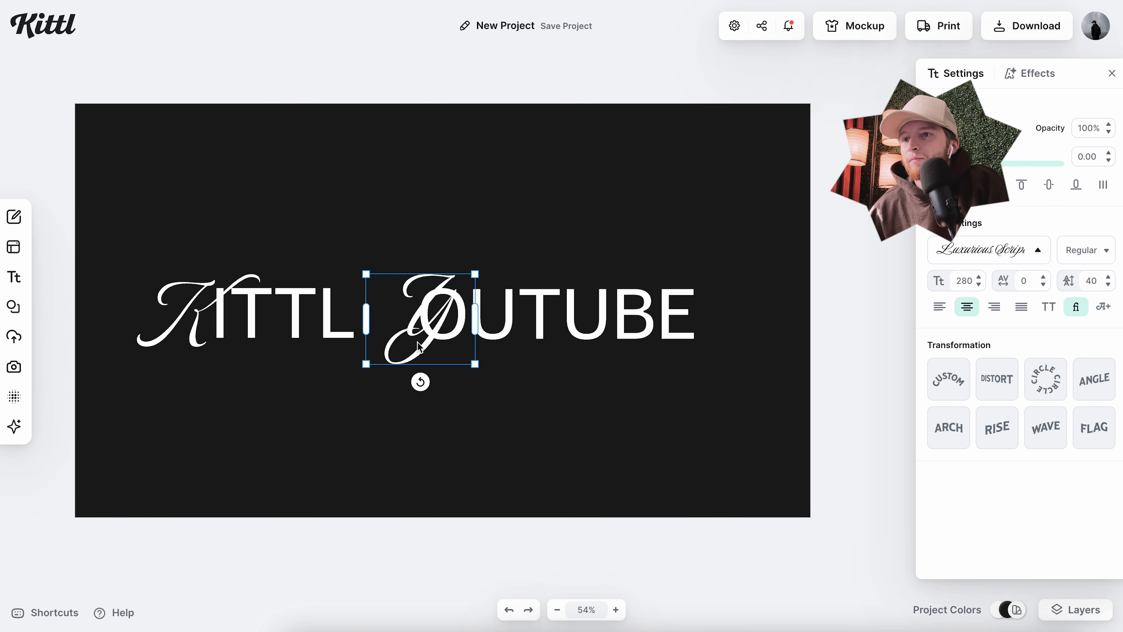
drag(424, 349, 399, 349)
- Scale the whole KITTL YOUTUBE lettering down slightly and center it on the canvas
click(478, 311)
shift+click(408, 305)
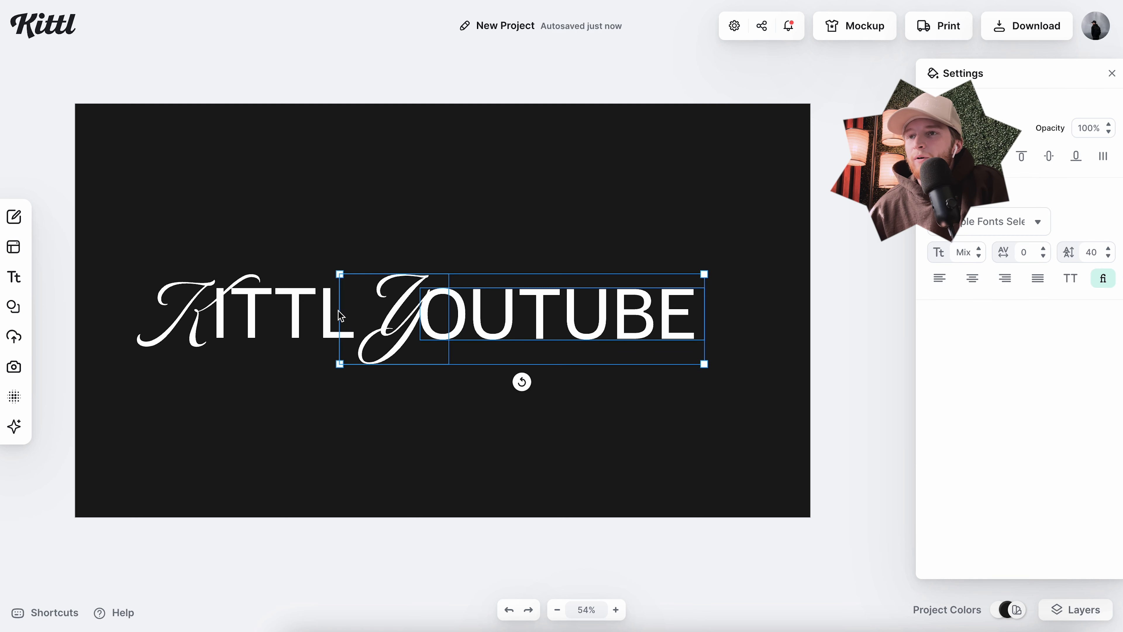
shift+click(317, 307)
key(ctrl+a)
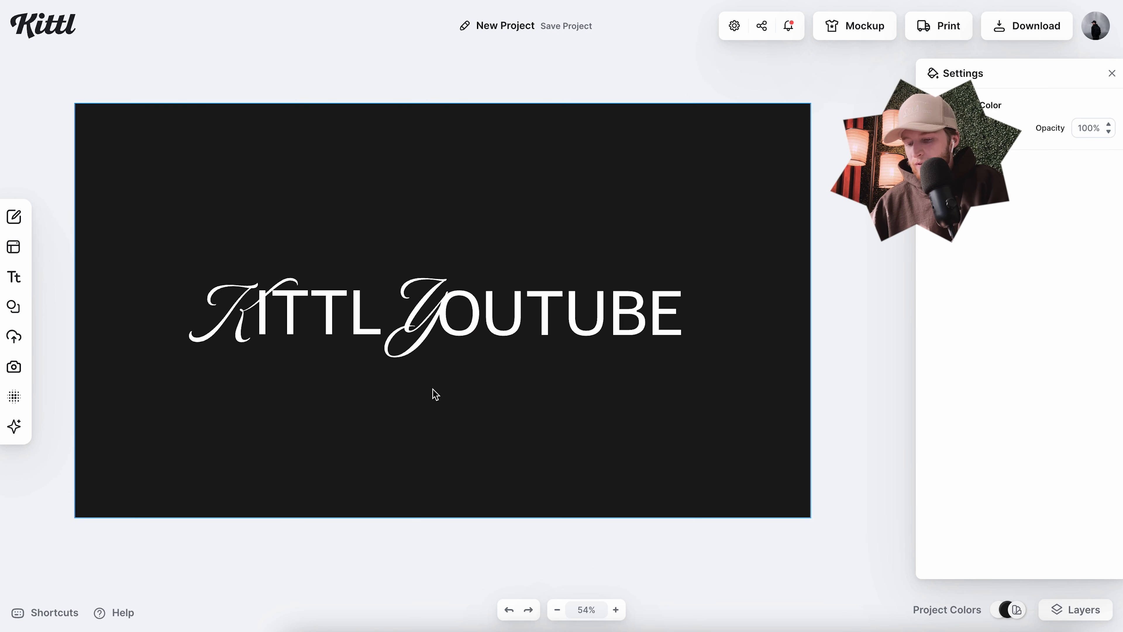
- Add the white line JUST HAVING FUN WITH in Familjen Grotesk, size 72, below the title
key(t)
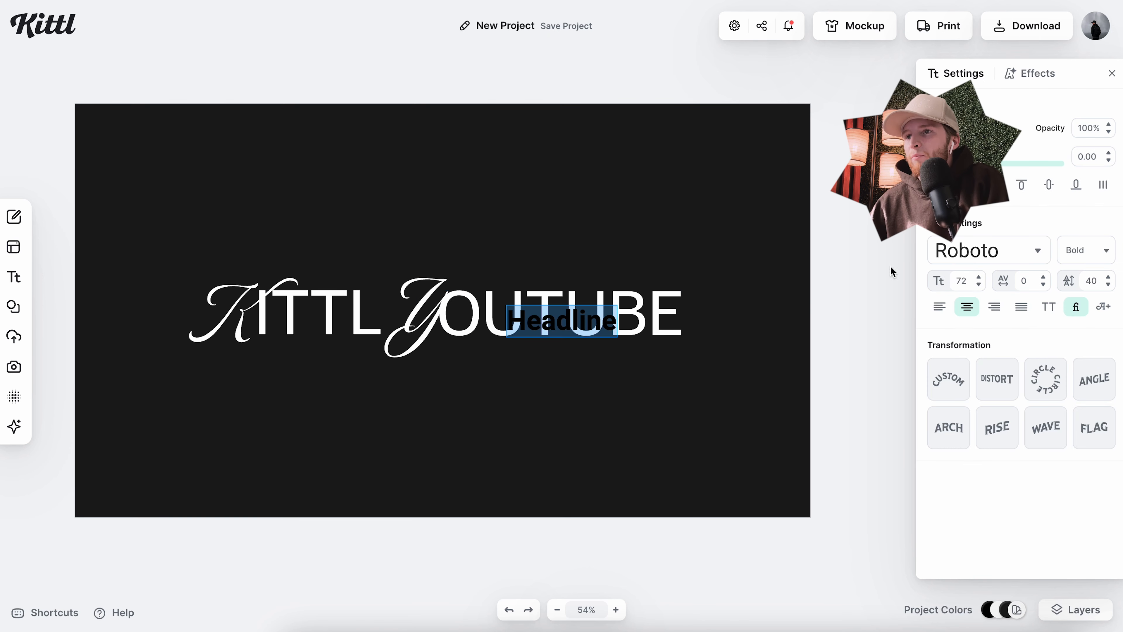
click(1035, 254)
click(817, 225)
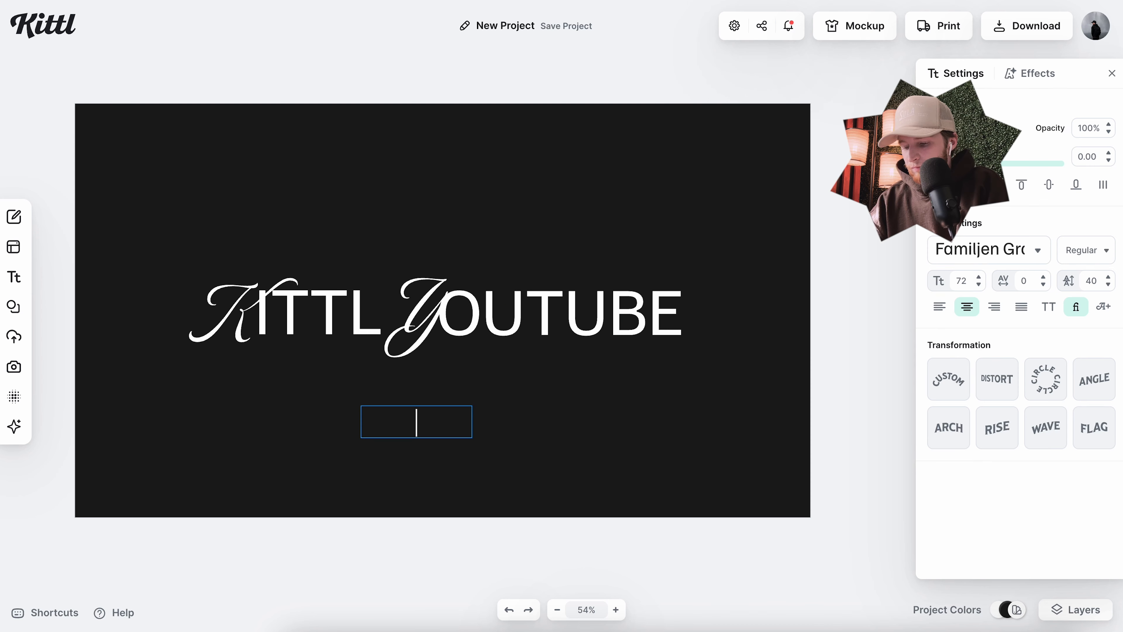
text(JUST HAVING FUN WITH)
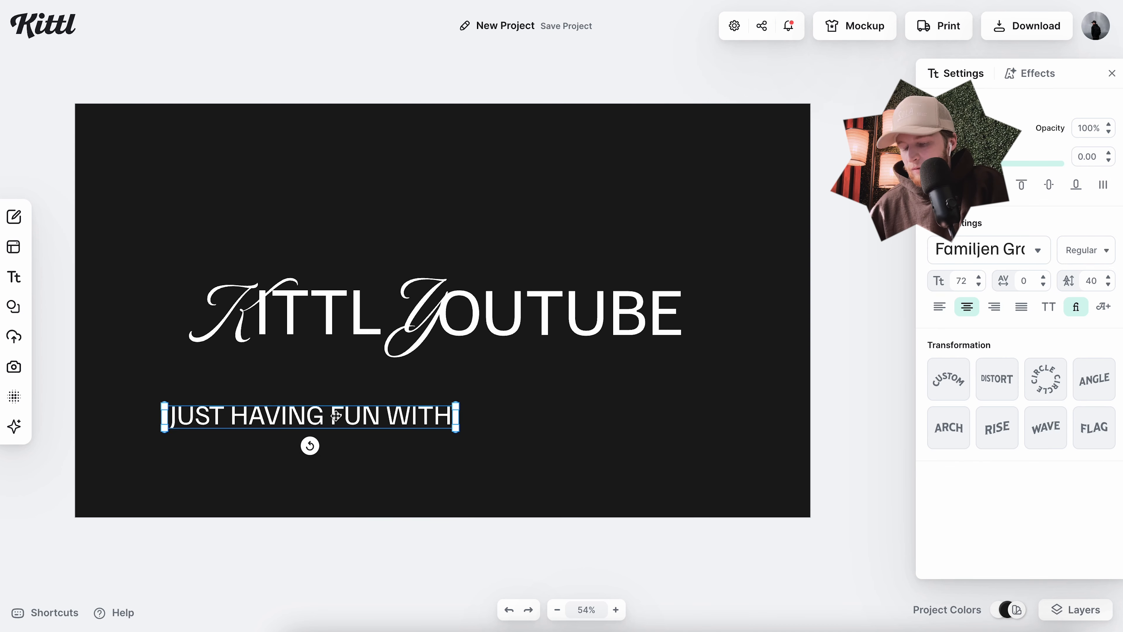
- Duplicate the JUST HAVING FUN WITH line to its right and set the copy's typeface to Luxurious Script
key(ctrl+d)
drag(338, 418, 634, 423)
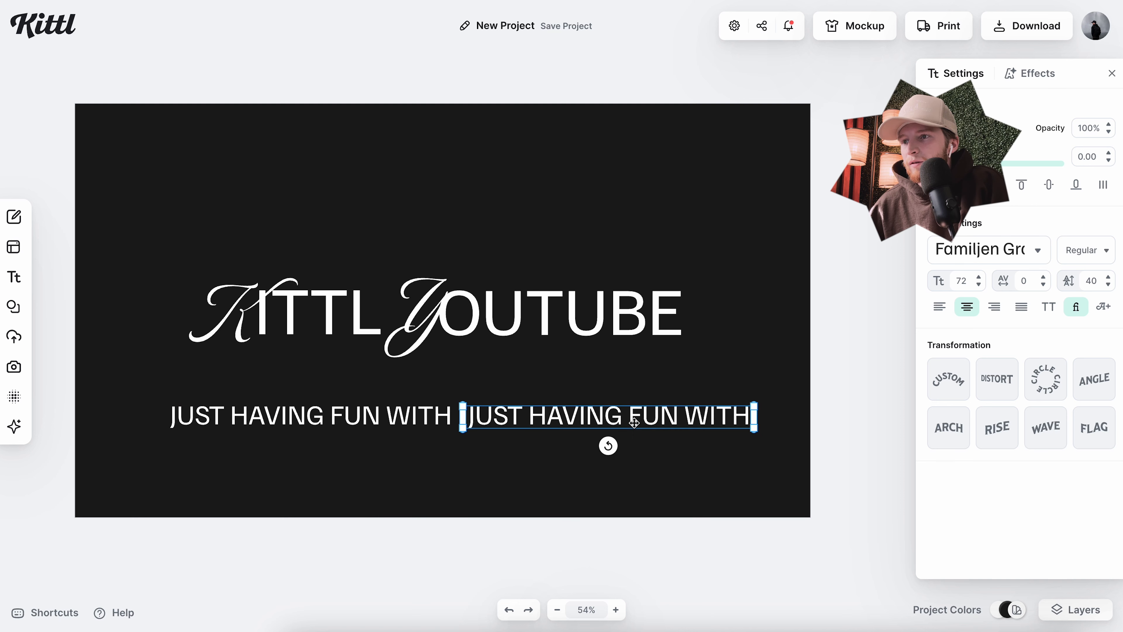
double_click(634, 423)
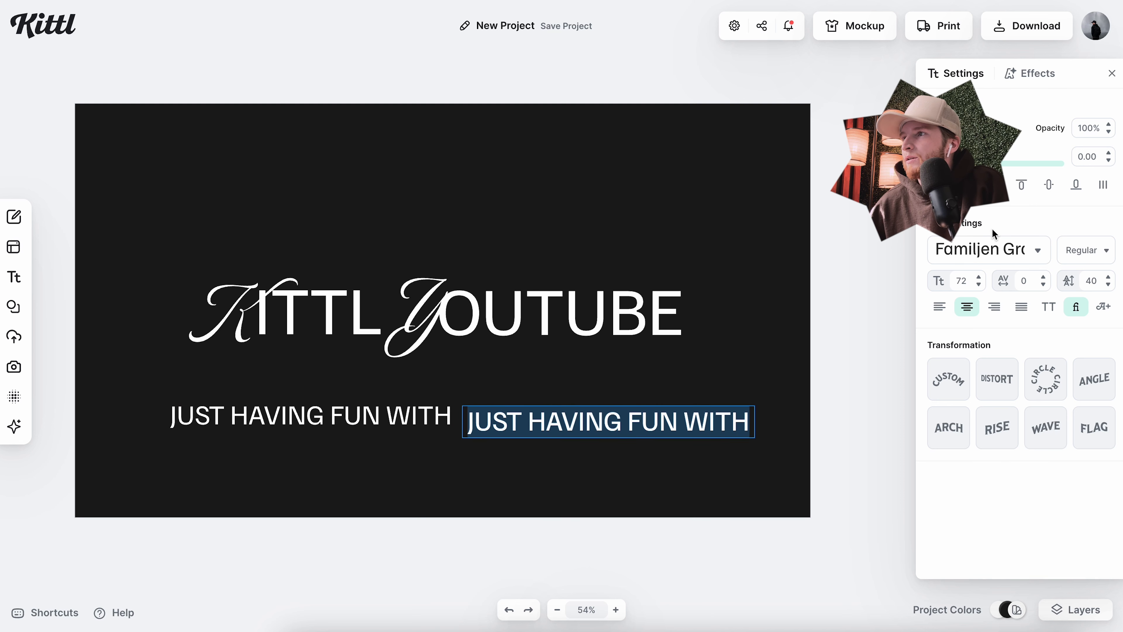
click(991, 249)
click(810, 216)
click(572, 410)
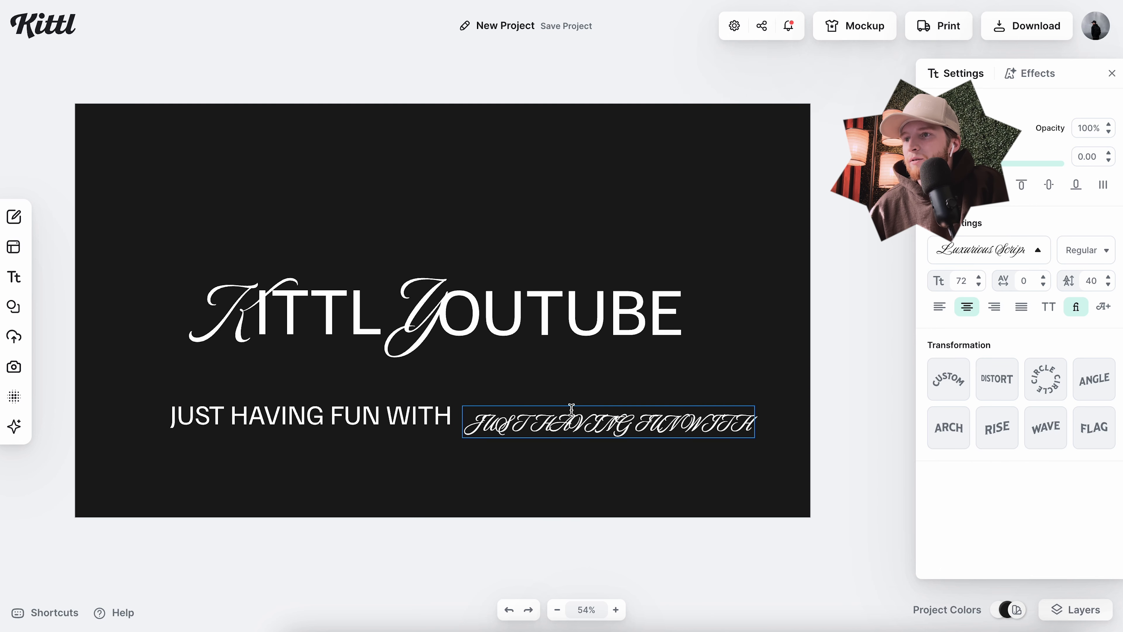
- Change the script copy to Fancy Fonts!, then scale the whole subtitle down and center it just below the KITTL YOUTUBE title
key(ctrl+a)
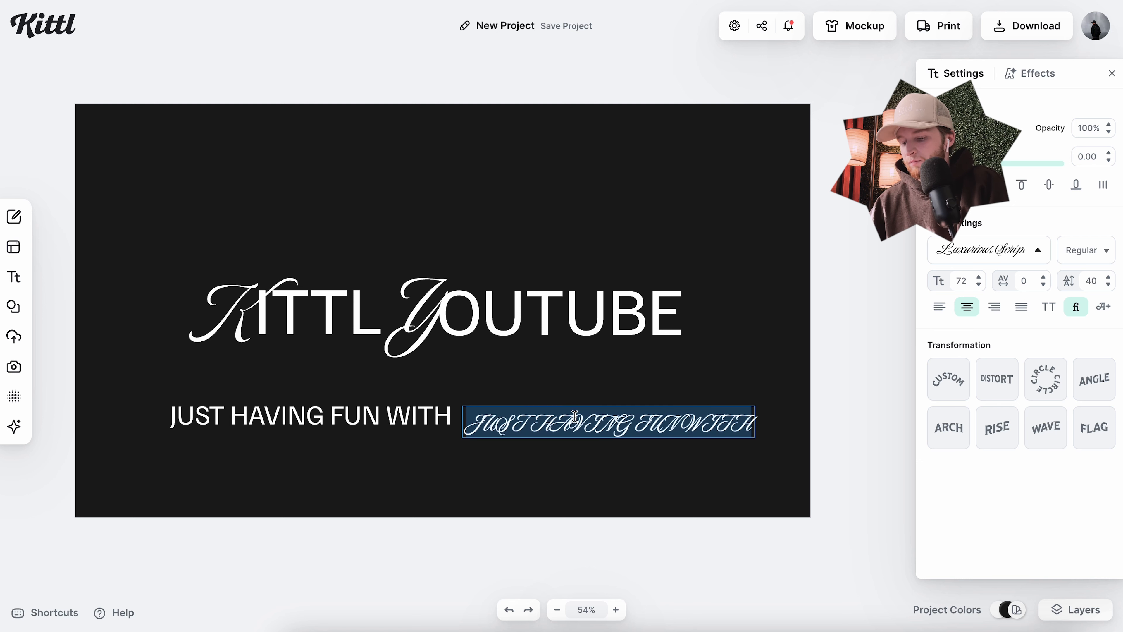
text(Fancy Fonts!)
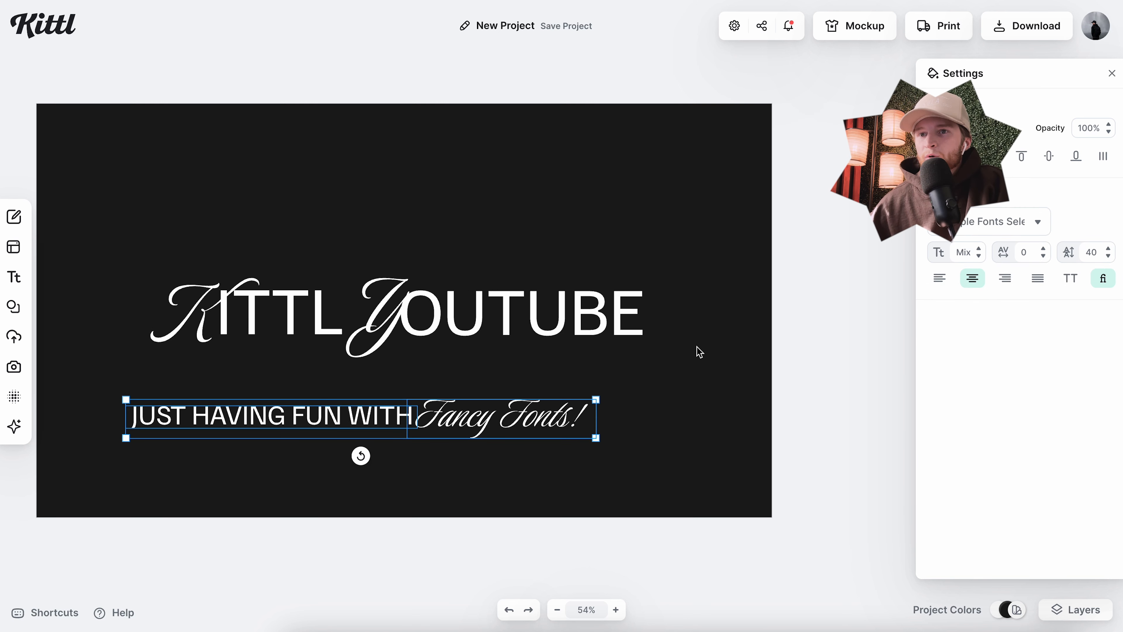
drag(598, 438, 516, 423)
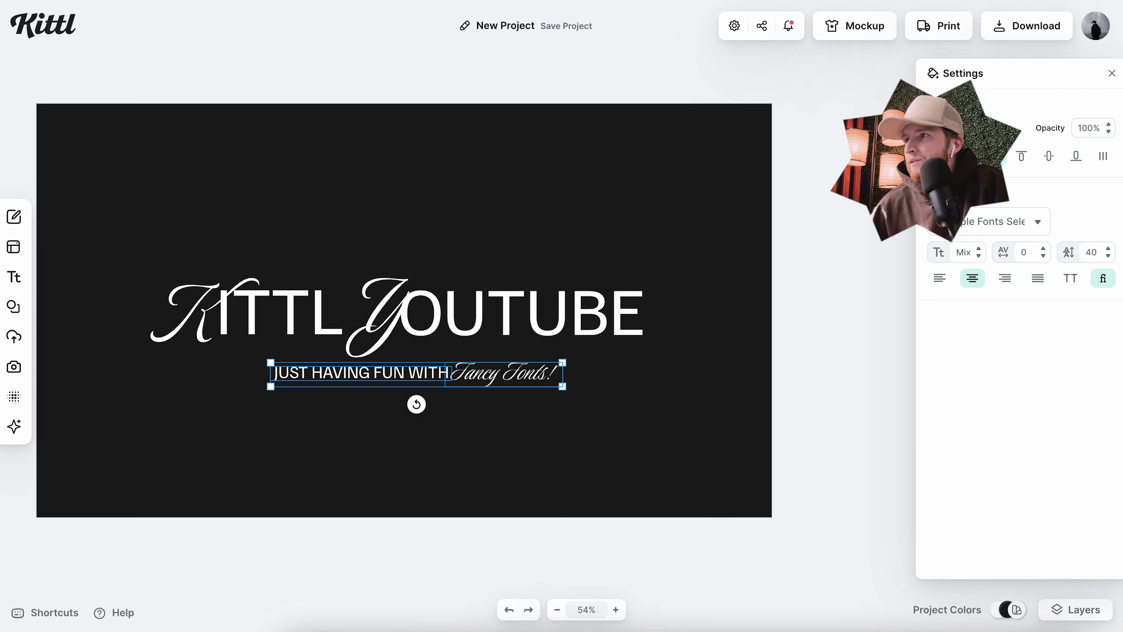
click(968, 156)
click(669, 176)
scroll(678, 222, left, 2)
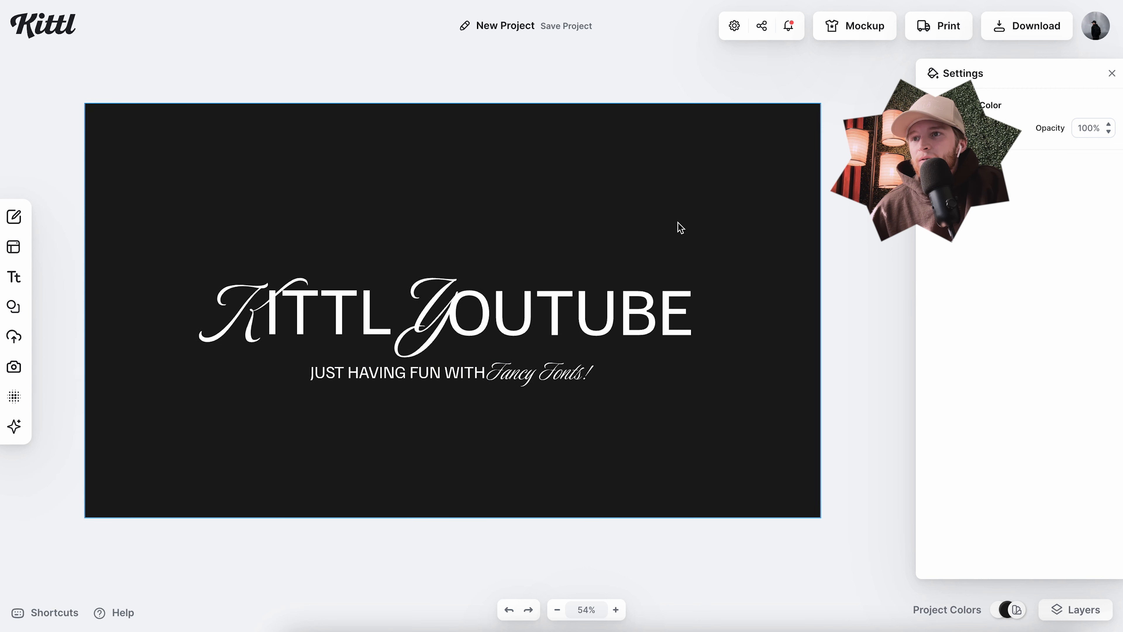
scroll(677, 222, down, 1)
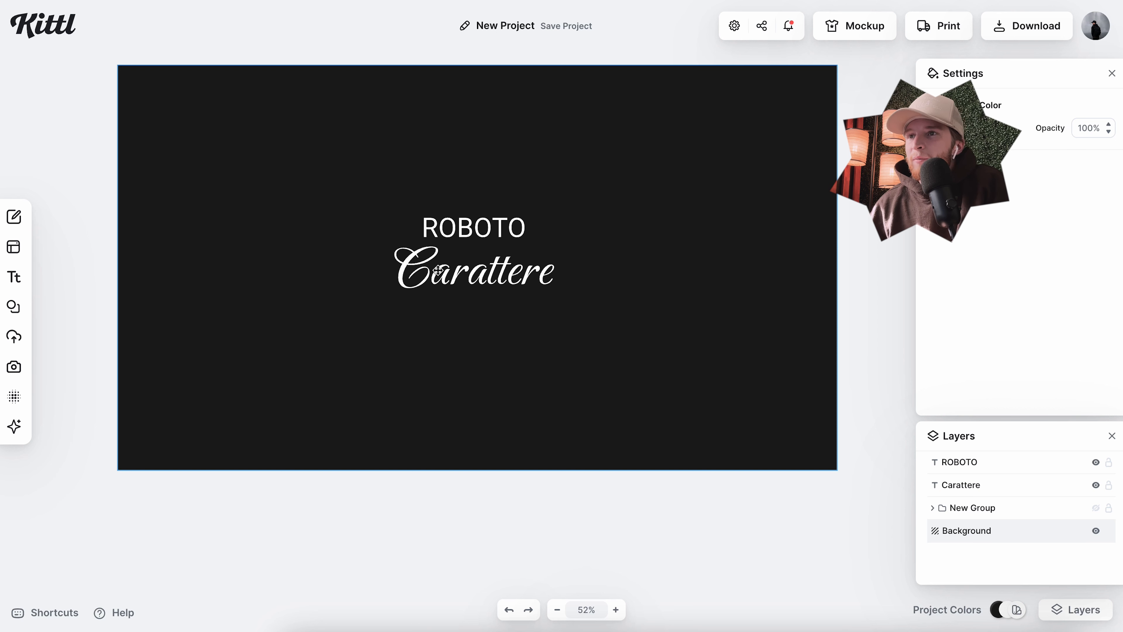
- Replace the ROBOTO text with UST and enlarge it to size 200
double_click(469, 229)
key(BackSpace)
text(UST)
key(Escape)
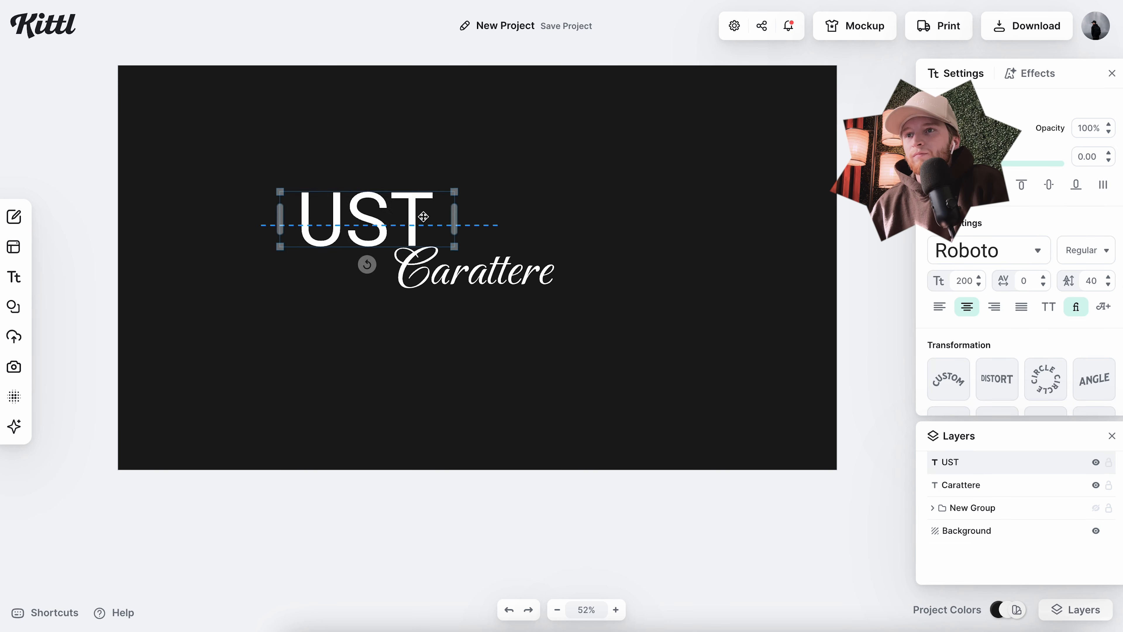
- Change the Carattere text to a single J, enlarge it and place it against the front of UST
double_click(485, 254)
text(J)
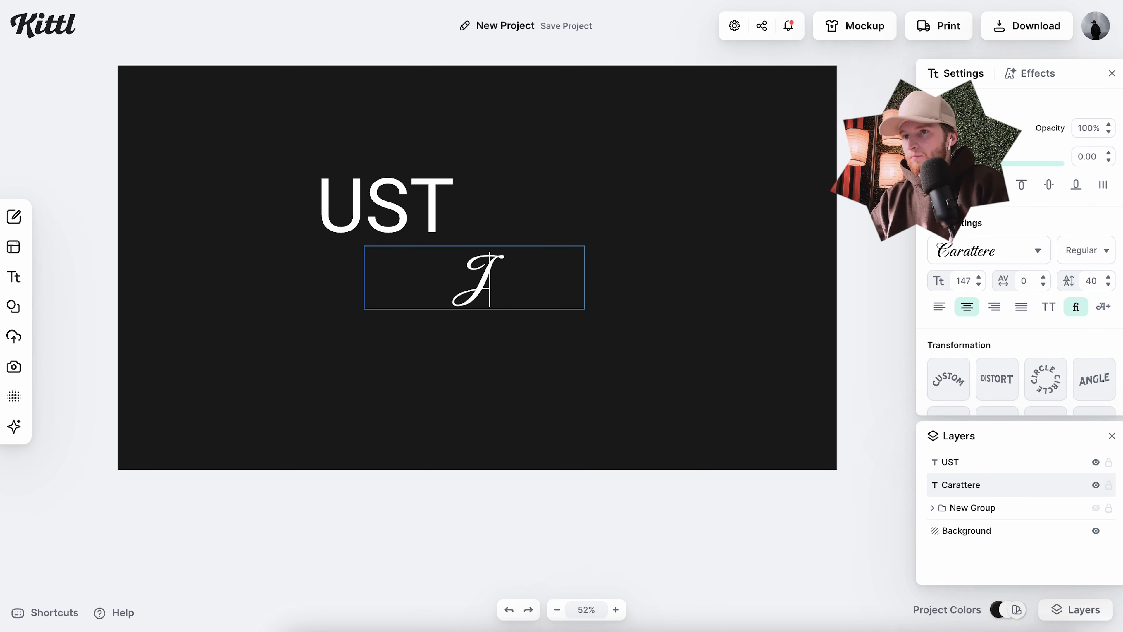
key(Escape)
drag(459, 276, 267, 204)
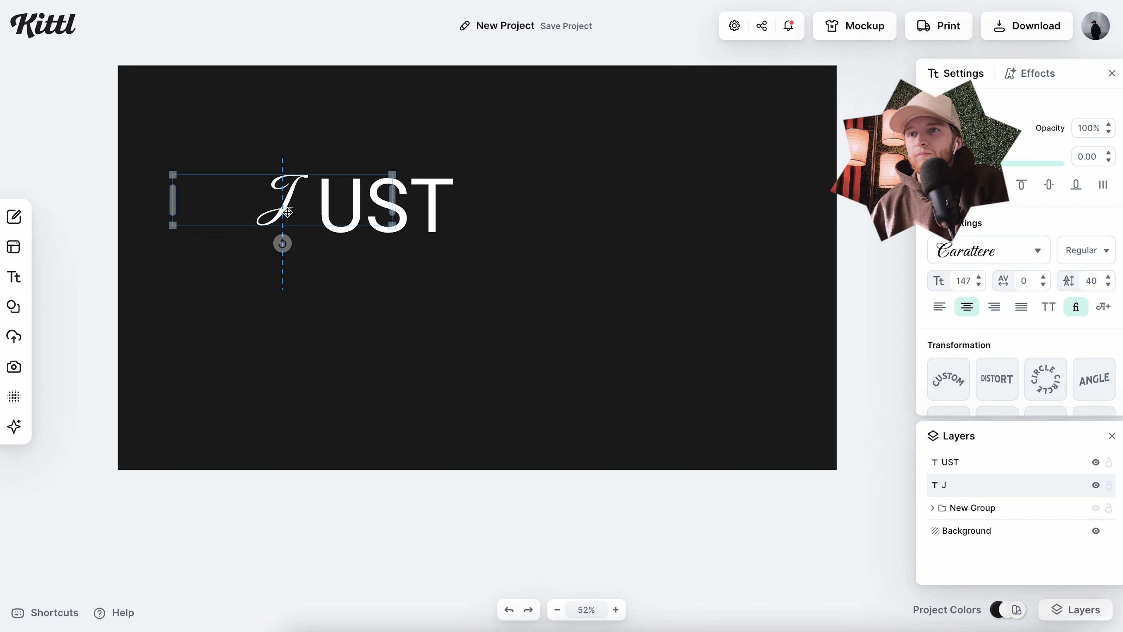
drag(326, 243, 349, 246)
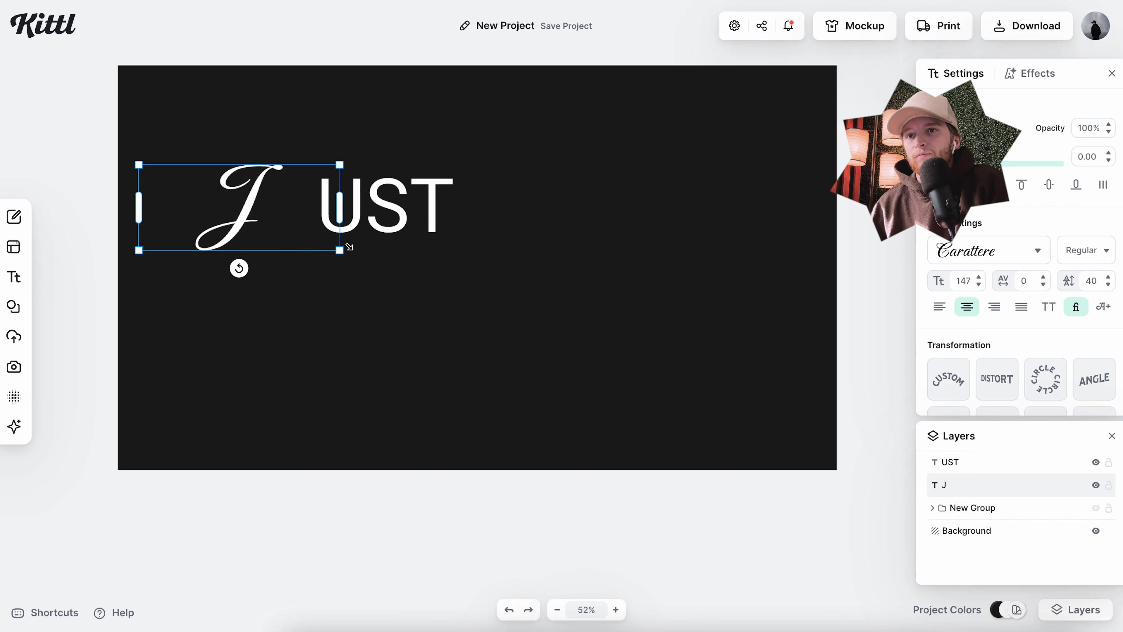
drag(305, 213, 357, 212)
- Scale JUST down and duplicate it to its right, changing the copy's letters to a script G and IVE
shift+click(399, 213)
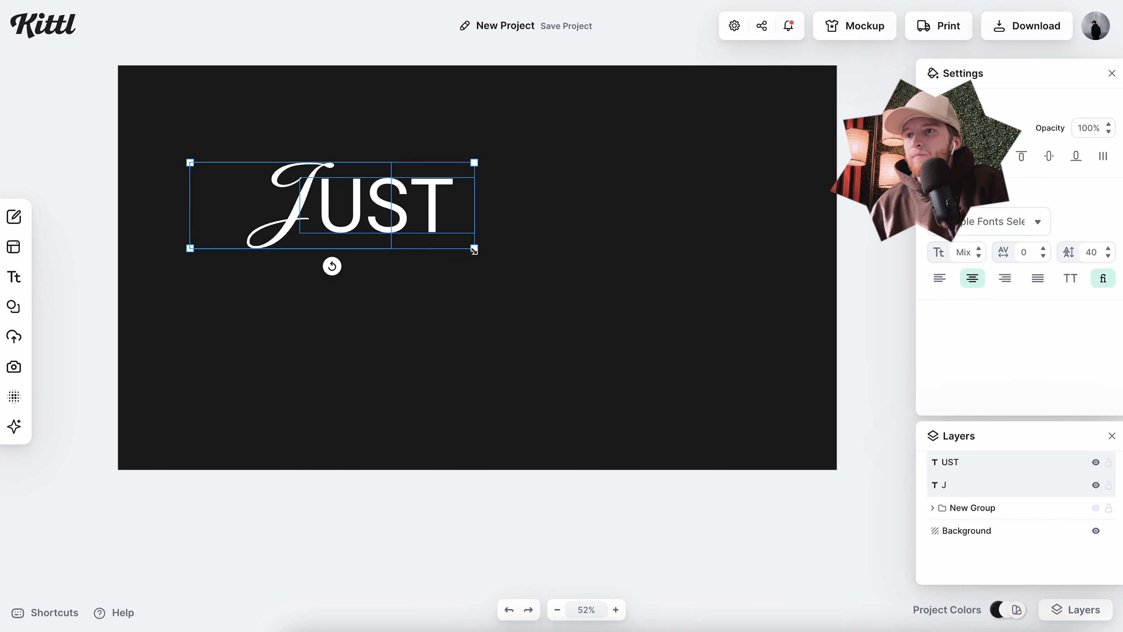
drag(473, 250, 591, 214)
double_click(469, 212)
key(ctrl+a)
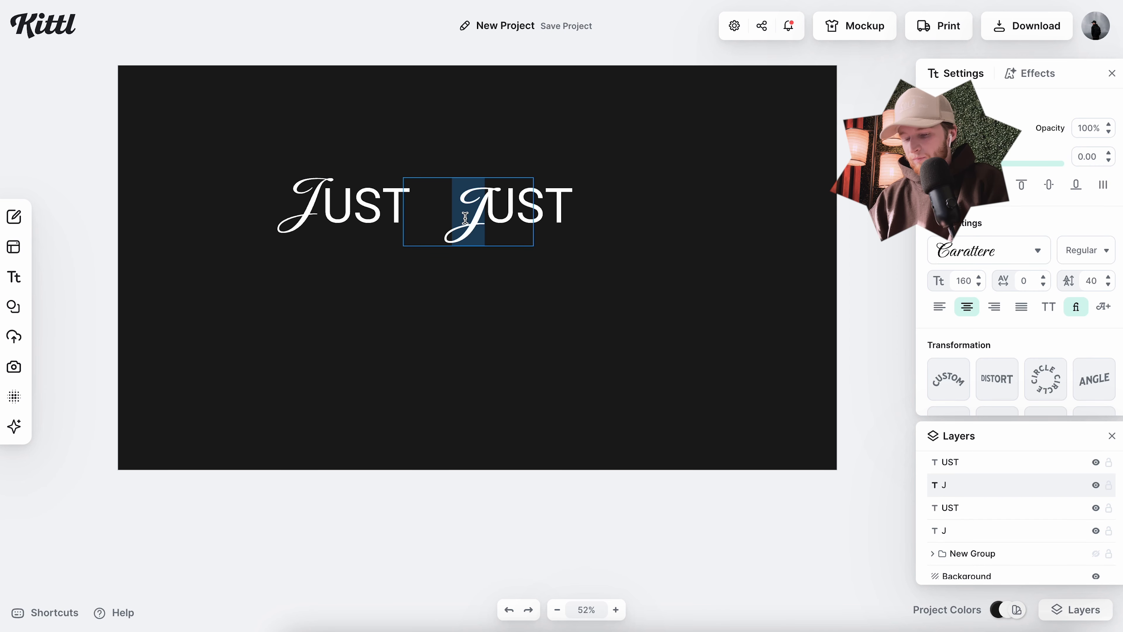
text(G)
double_click(556, 205)
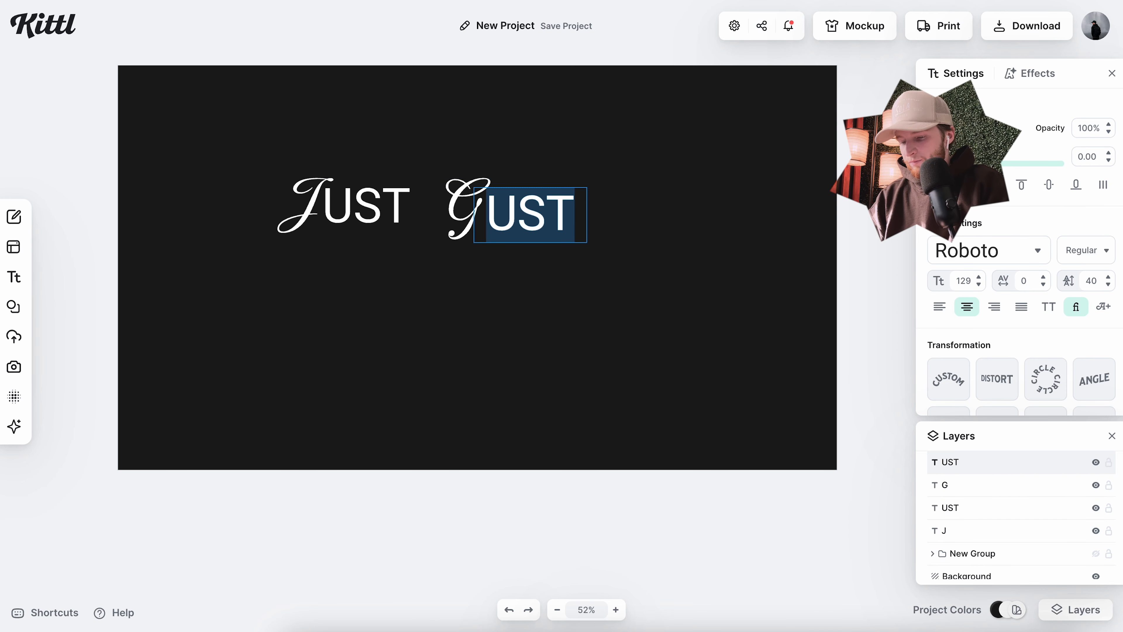
text(IVE)
key(Escape)
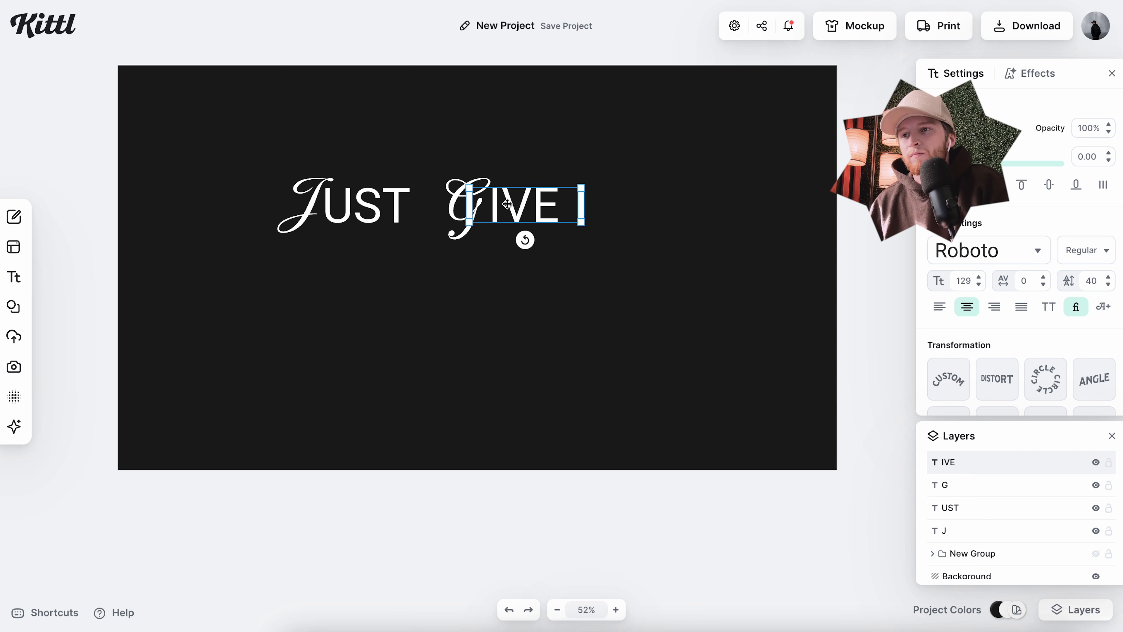
- Duplicate GIVE to its right and change the copy to a script M followed by E
click(454, 209)
shift+click(498, 207)
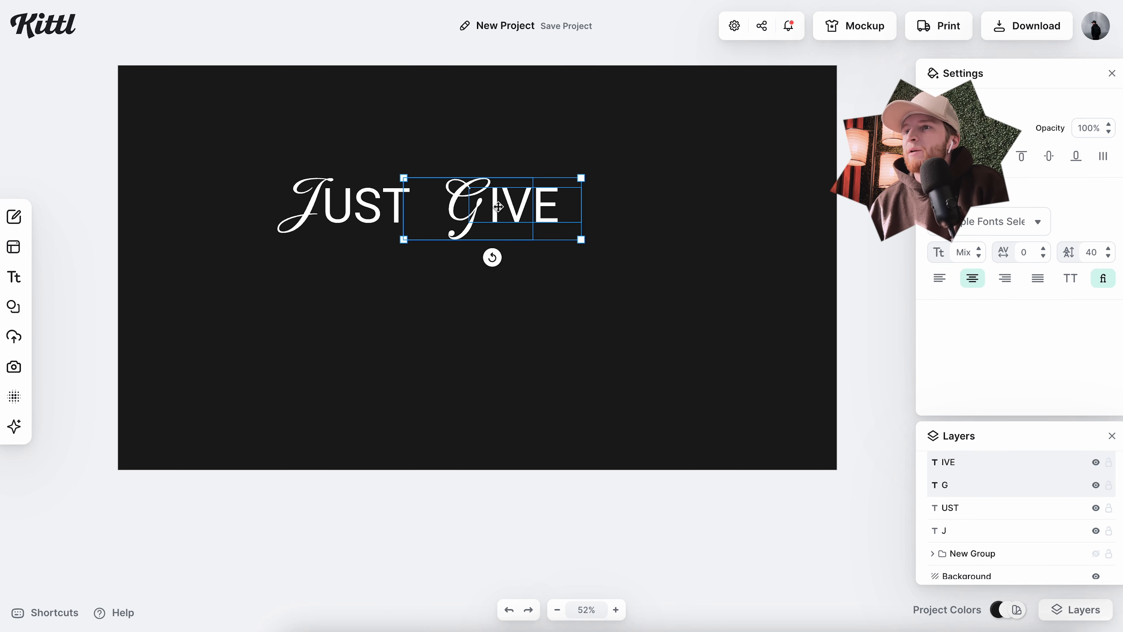
drag(499, 206, 650, 206)
click(669, 274)
double_click(603, 209)
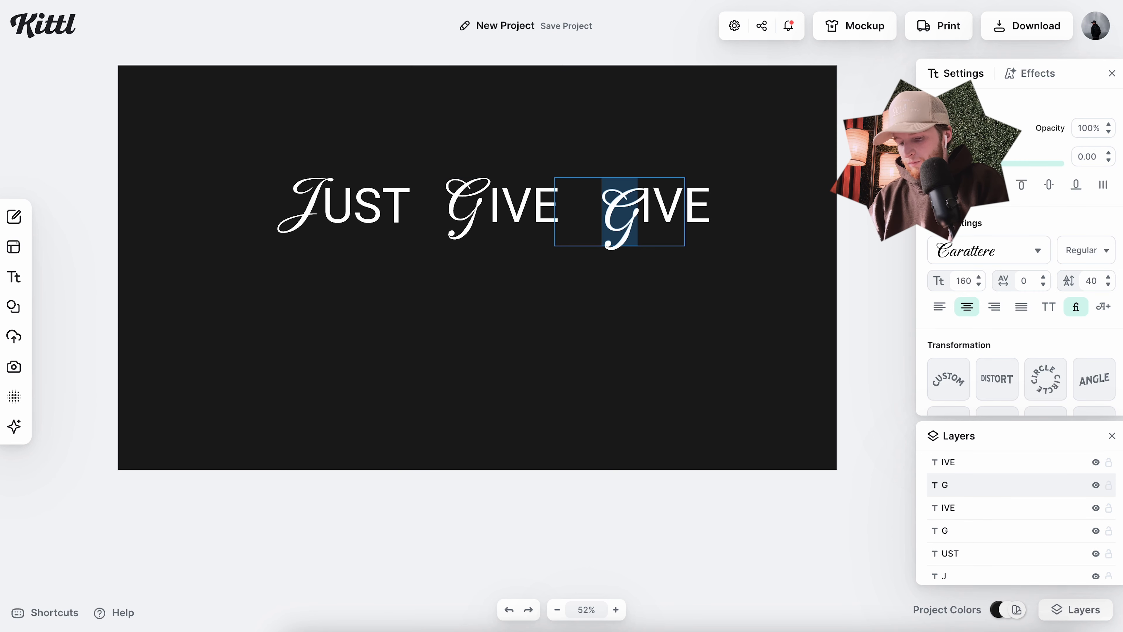
text(M)
double_click(677, 208)
text(E)
key(Escape)
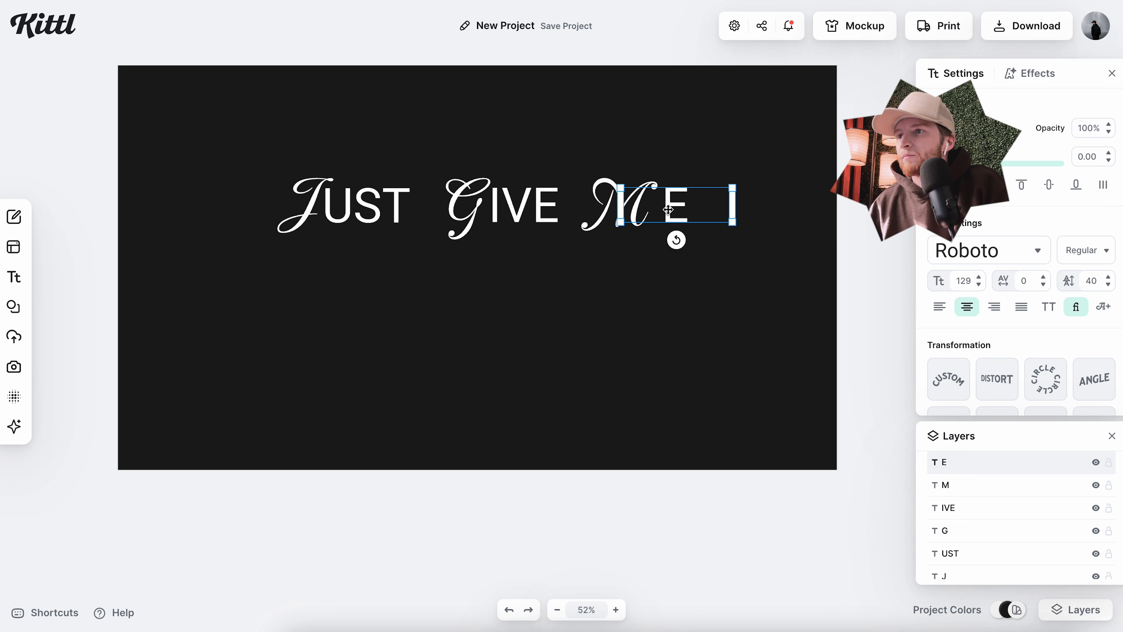
- Close up the letters within GIVE and ME, and shift both words closer to JUST
drag(670, 209, 623, 209)
shift+click(601, 181)
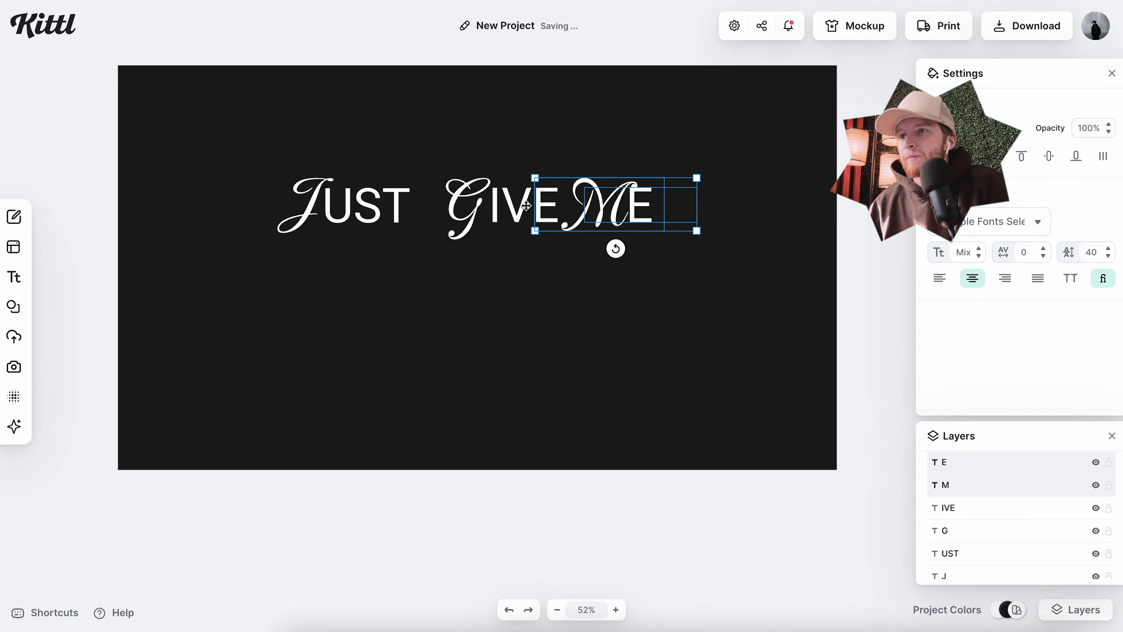
shift+click(526, 205)
shift+click(478, 204)
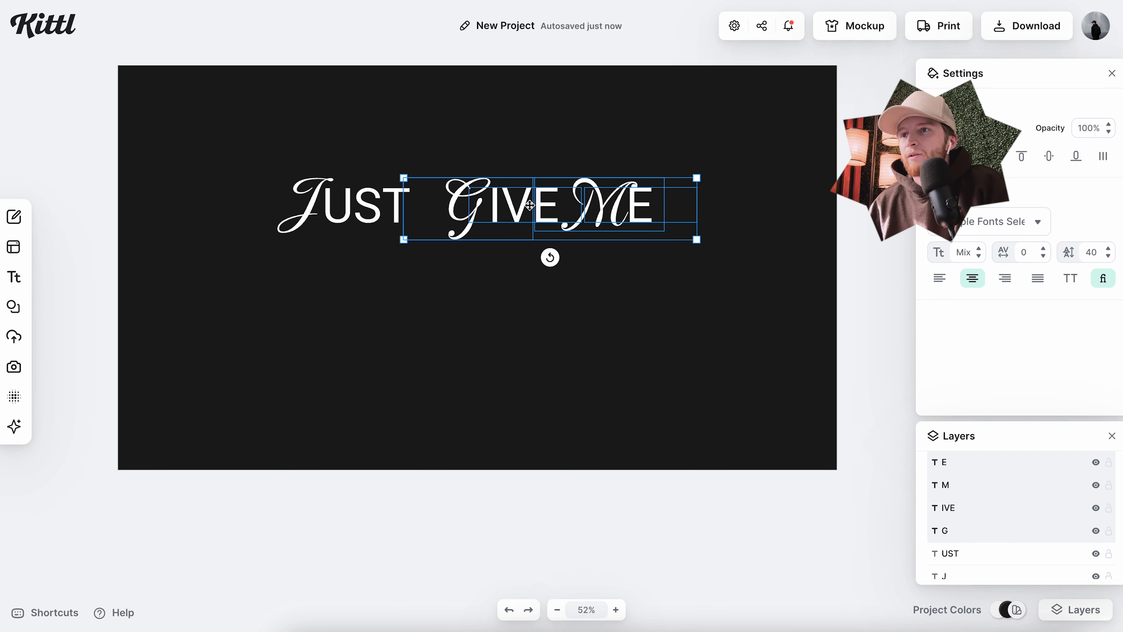
click(539, 150)
click(509, 204)
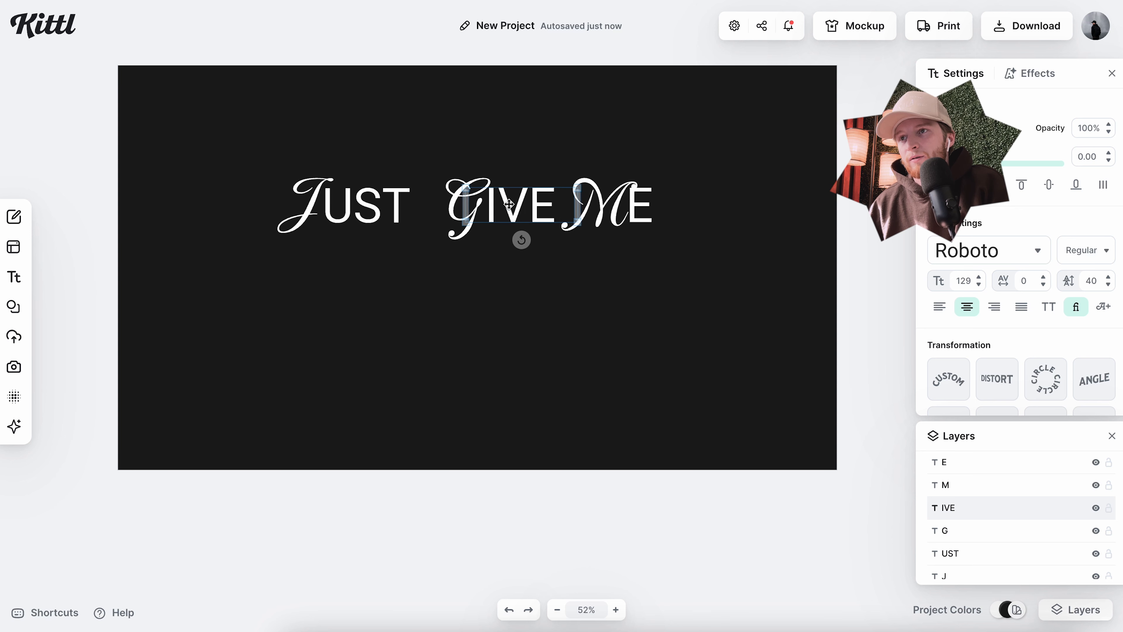
click(602, 190)
drag(708, 133, 509, 212)
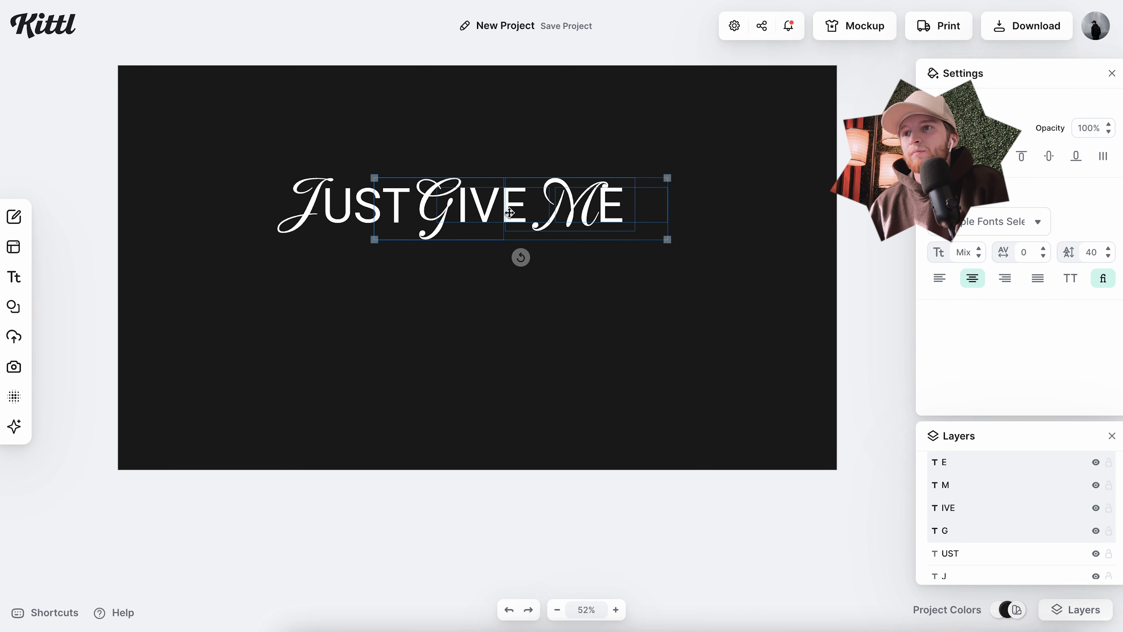
click(498, 165)
- Duplicate JUST below the first line, change the copy to a script S with OME, and fit the letters together
click(313, 204)
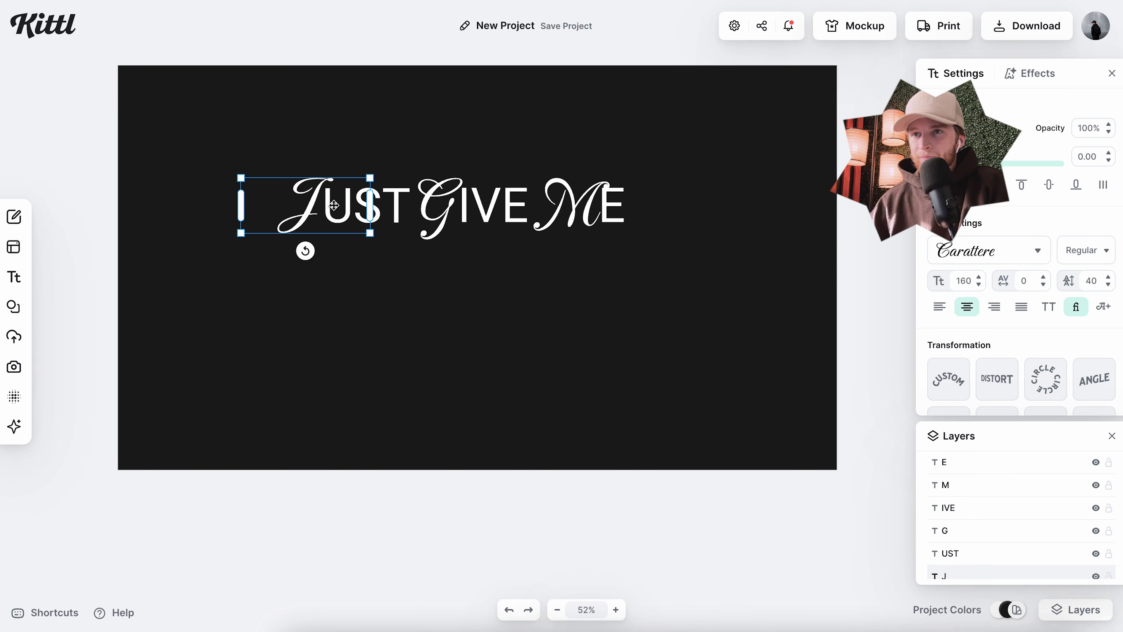
shift+click(394, 202)
drag(394, 202, 394, 304)
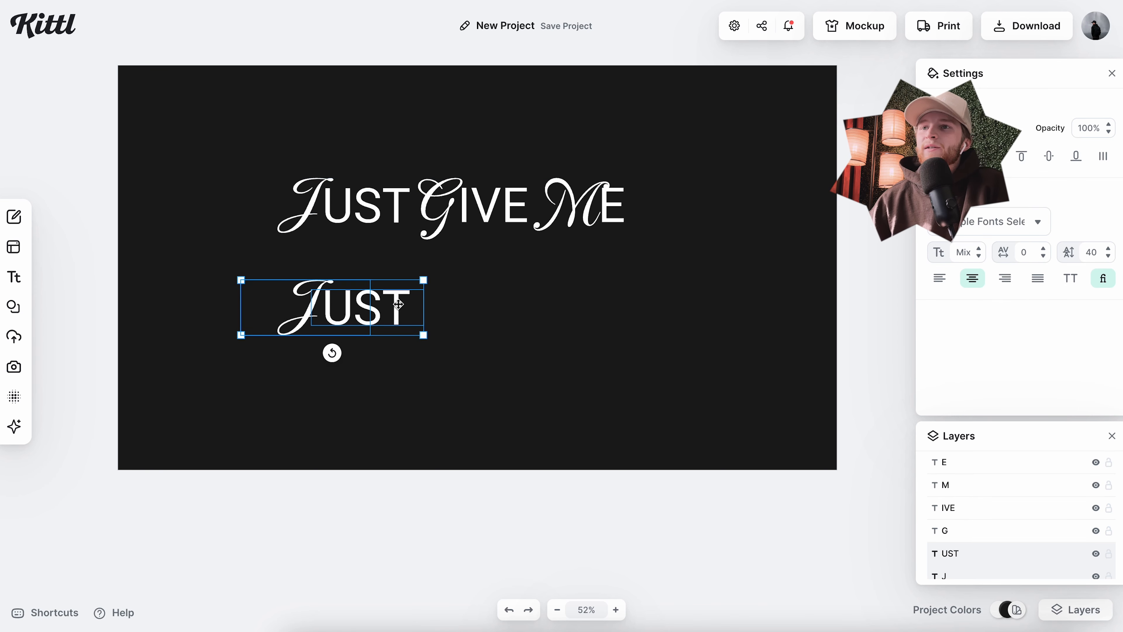
click(265, 313)
double_click(317, 315)
key(ctrl+a)
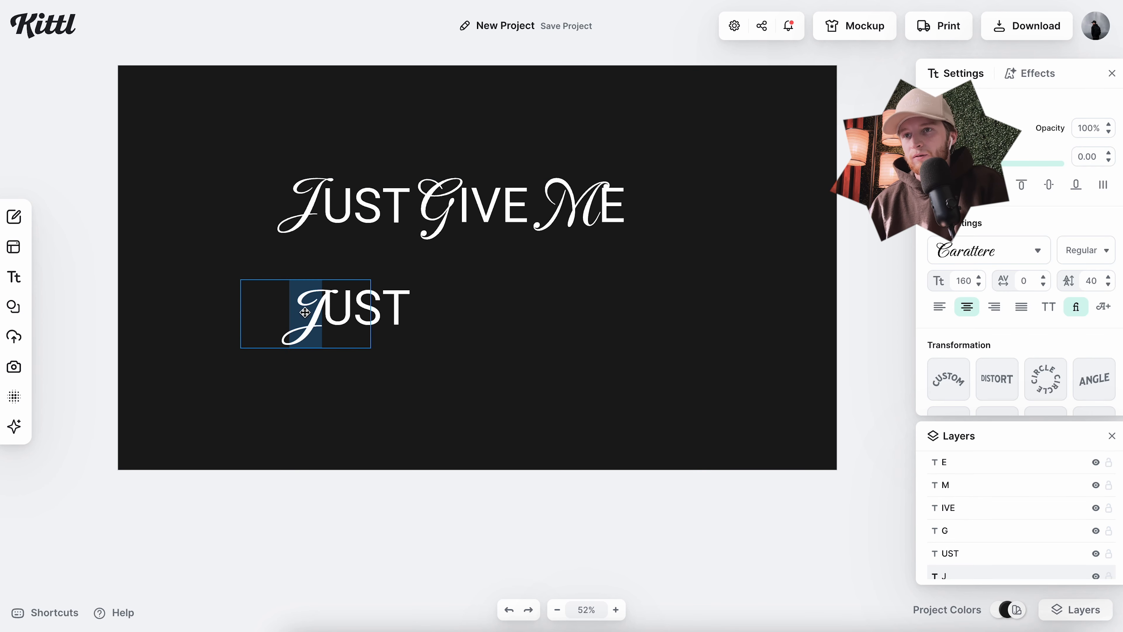
text(S)
key(Escape)
double_click(367, 314)
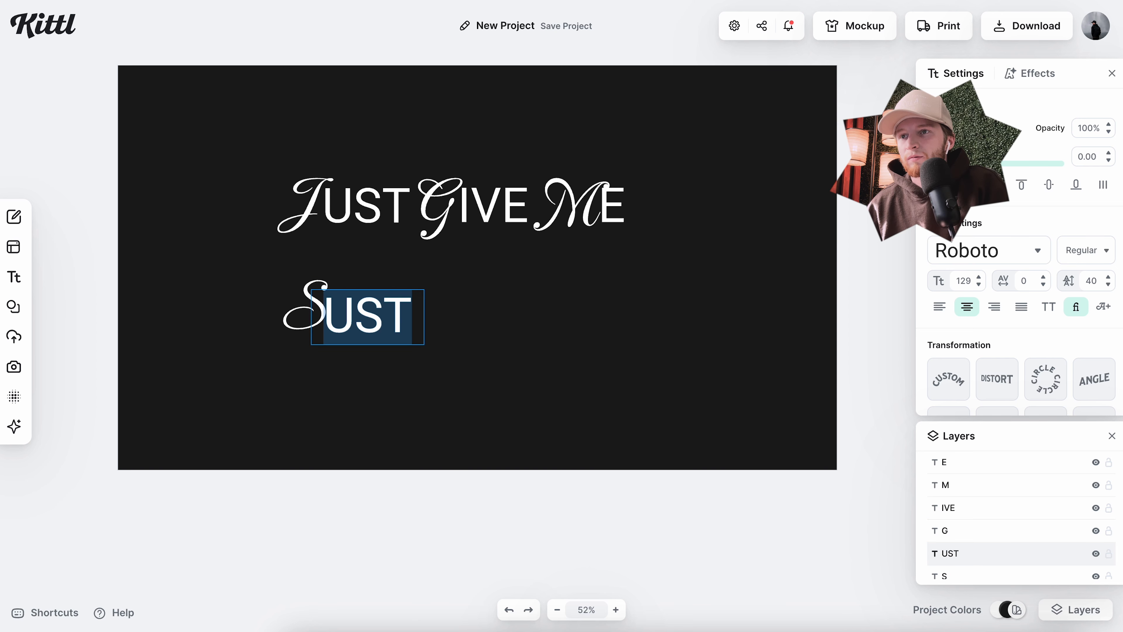
text(OME)
key(Escape)
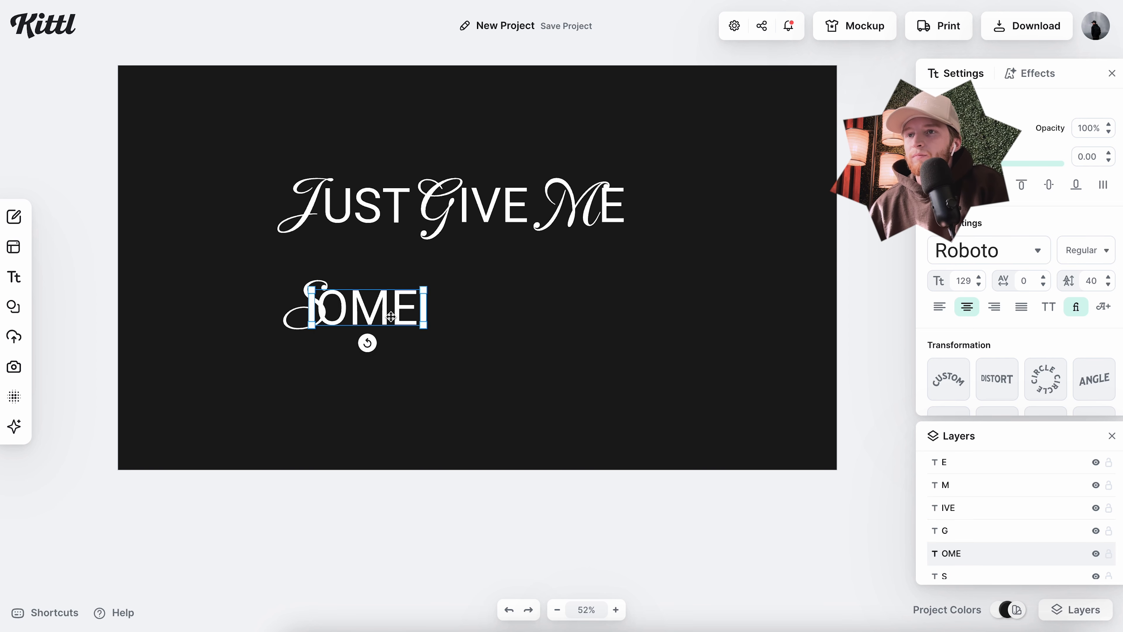
drag(391, 315, 397, 315)
- Duplicate SOME to its right, change the copy's OME to PACE and widen its text box to fit one line
click(312, 299)
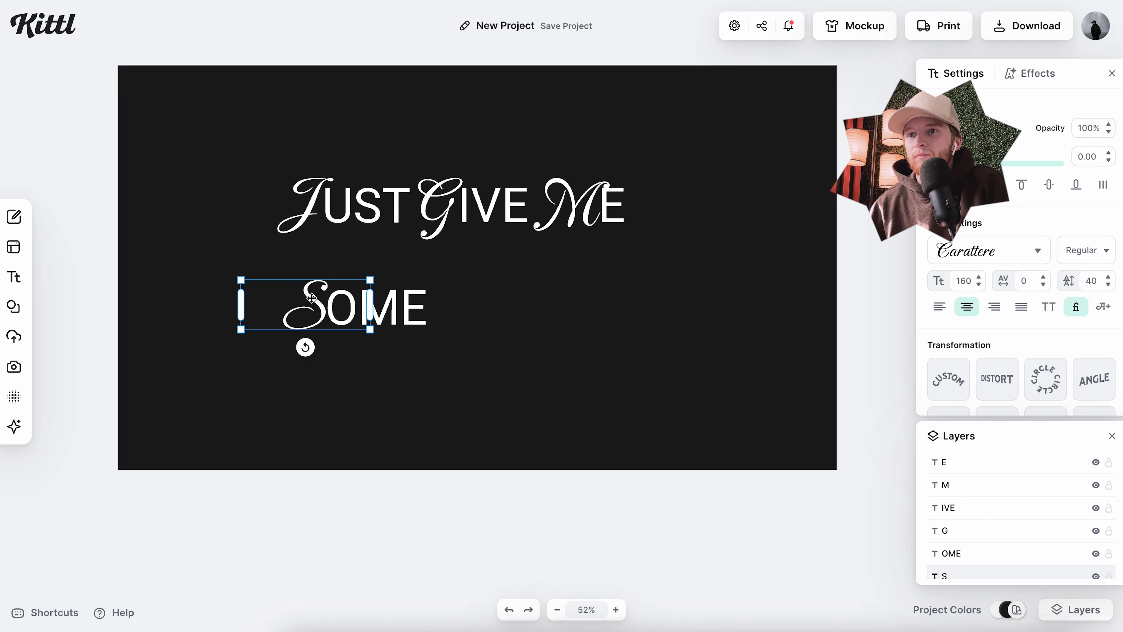
shift+click(406, 311)
drag(396, 311, 564, 313)
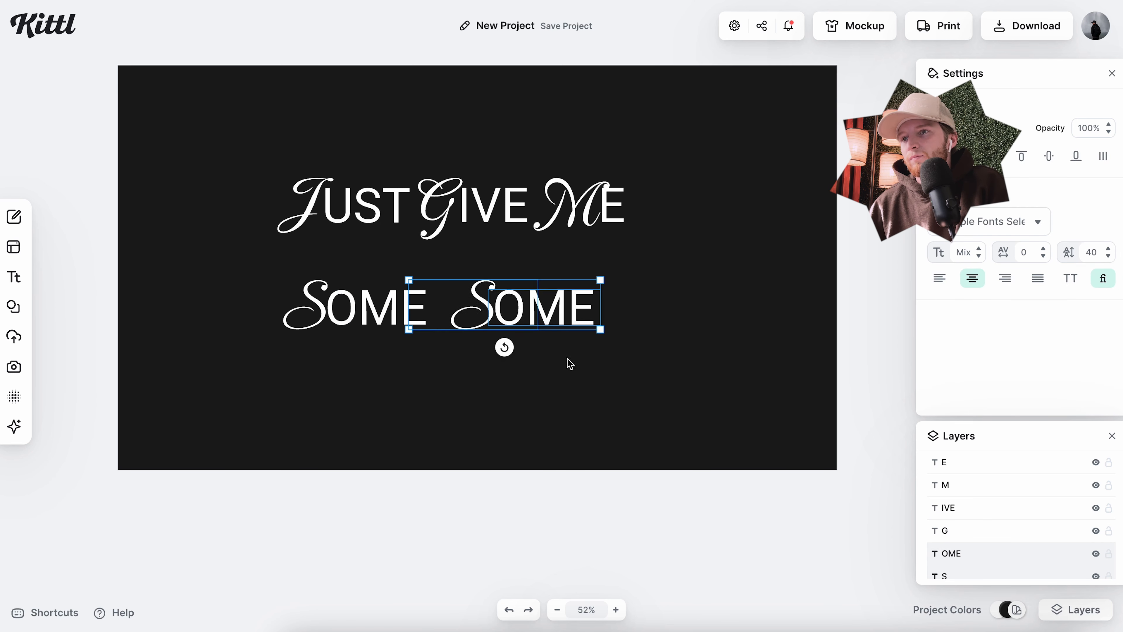
click(556, 372)
click(485, 309)
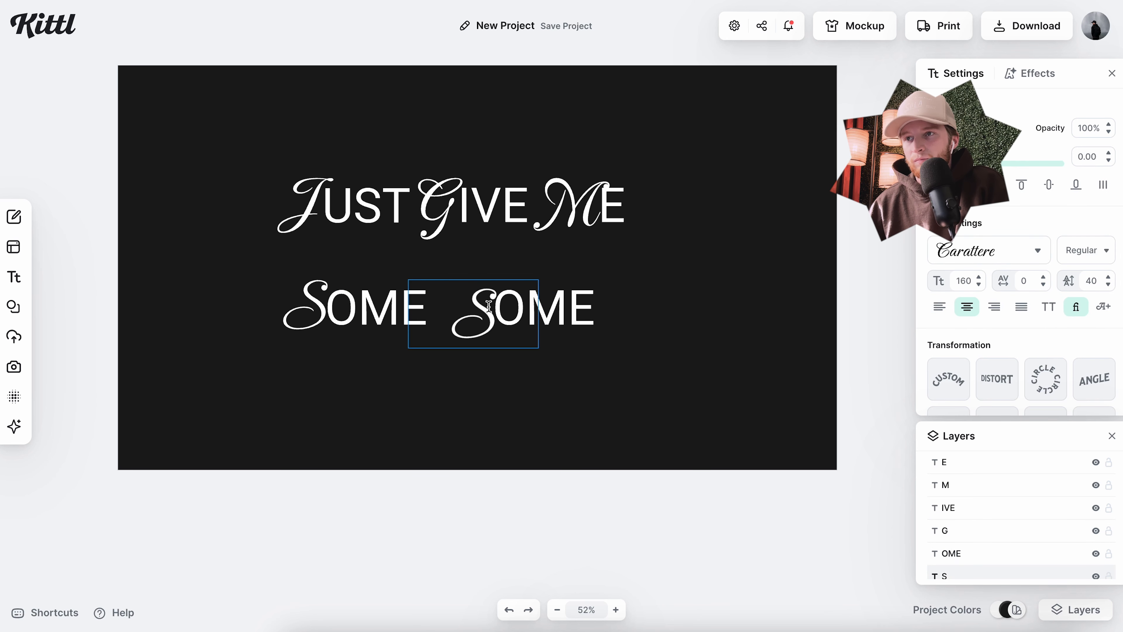
double_click(564, 303)
text(PACE)
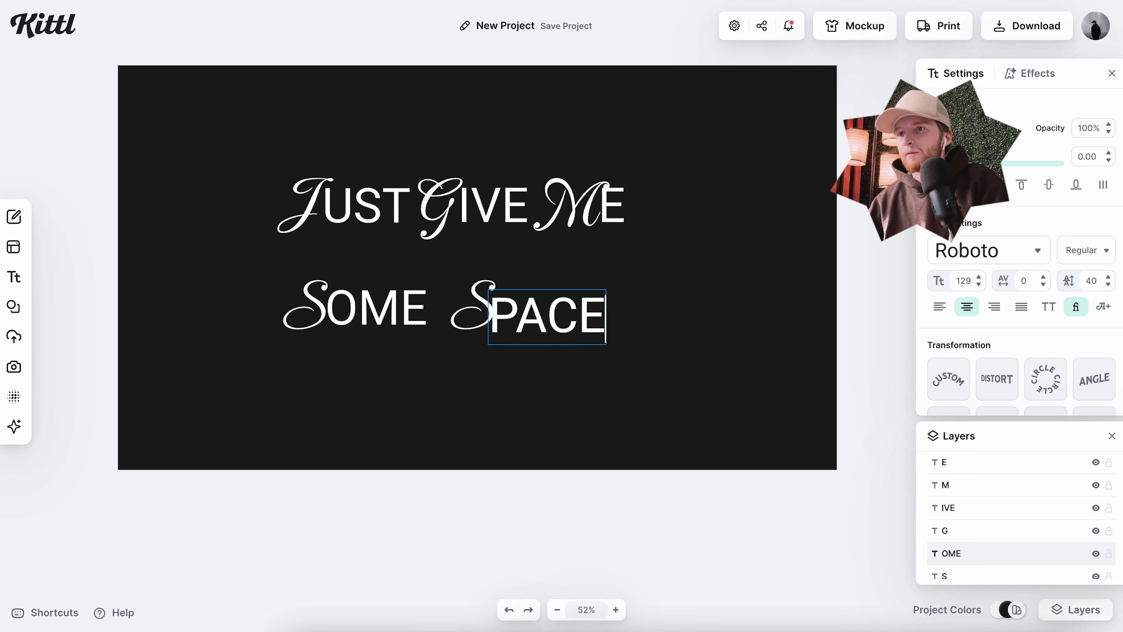
key(Escape)
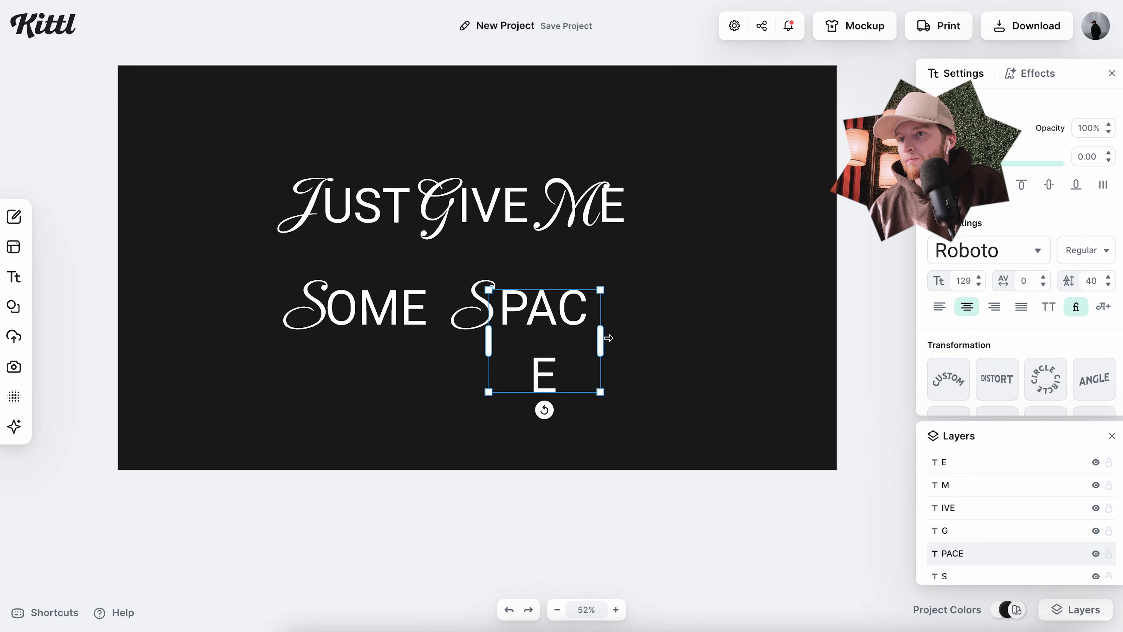
drag(608, 337, 617, 338)
click(621, 328)
- Tighten the spacing of SOME SPACE, move the line up directly beneath JUST GIVE ME and group it
click(562, 316)
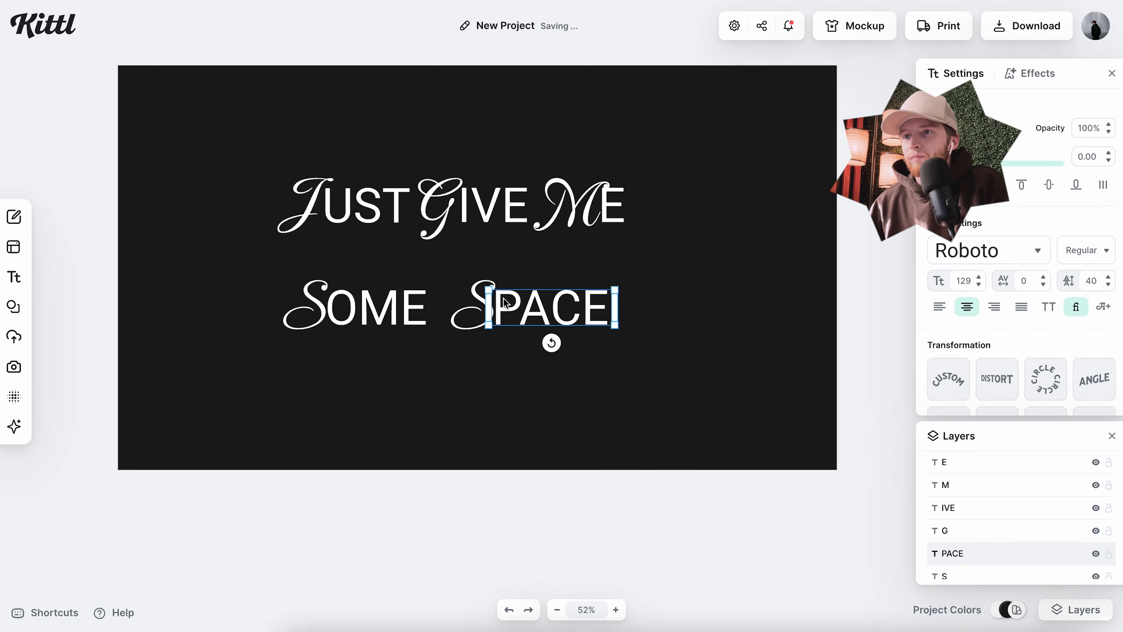
drag(261, 292, 656, 330)
click(524, 363)
drag(529, 345, 471, 311)
drag(543, 314, 532, 314)
mouse_move(296, 354)
mouse_down()
mouse_move(517, 291)
mouse_move(509, 304)
mouse_move(508, 261)
mouse_up()
key(ctrl+g)
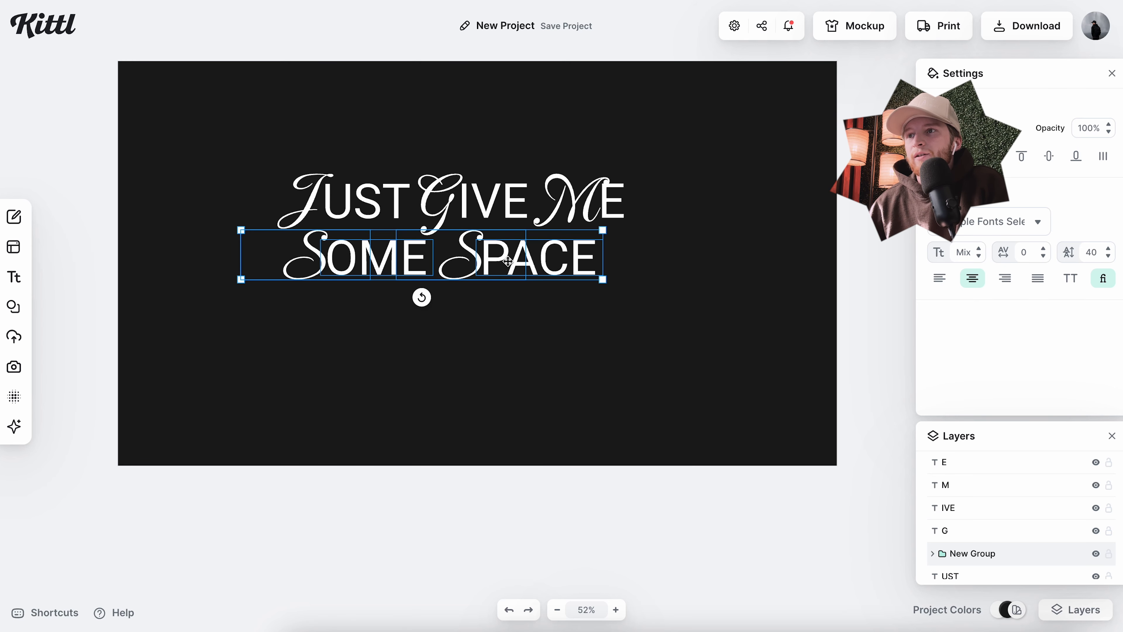
- Group both lines of lettering and center the group horizontally and vertically on the canvas
drag(238, 119, 783, 320)
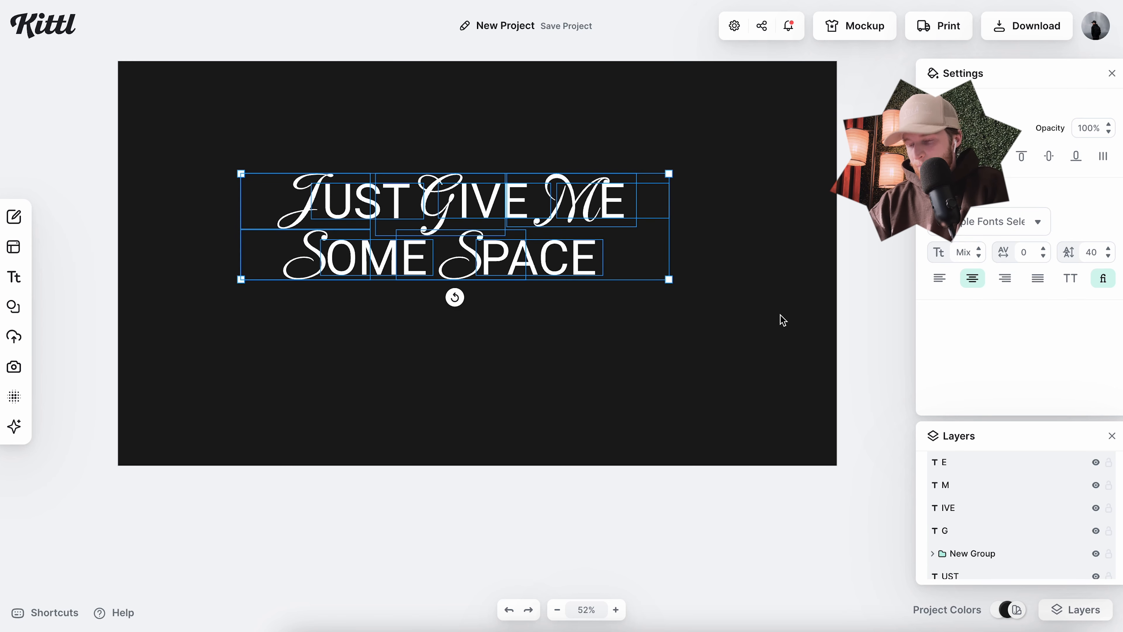
key(ctrl+g)
click(967, 156)
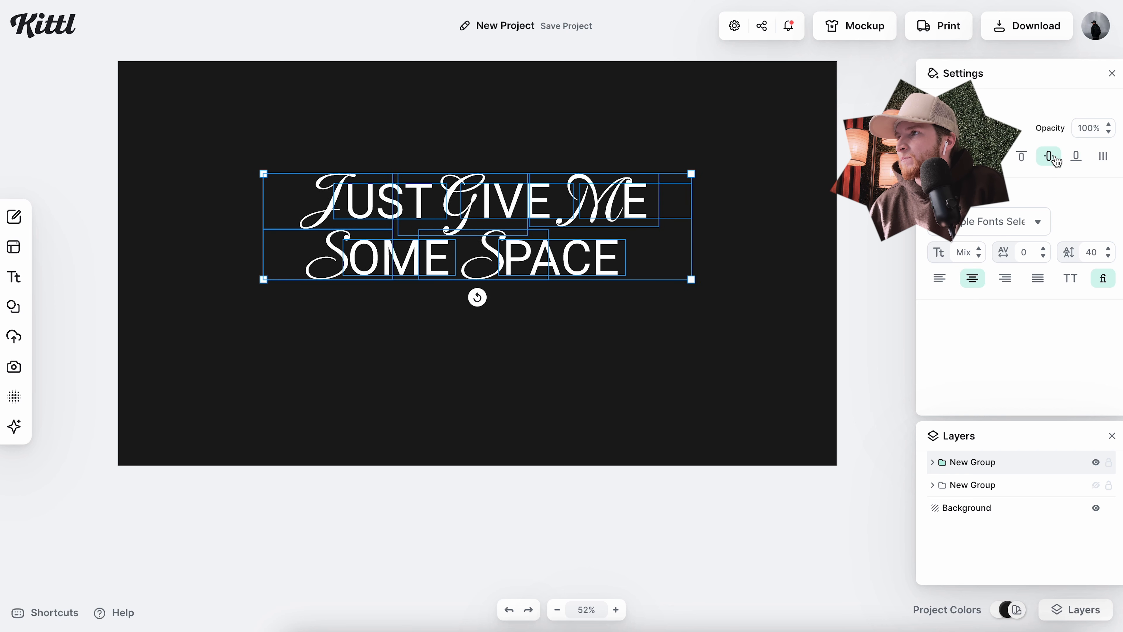
click(1051, 157)
click(697, 322)
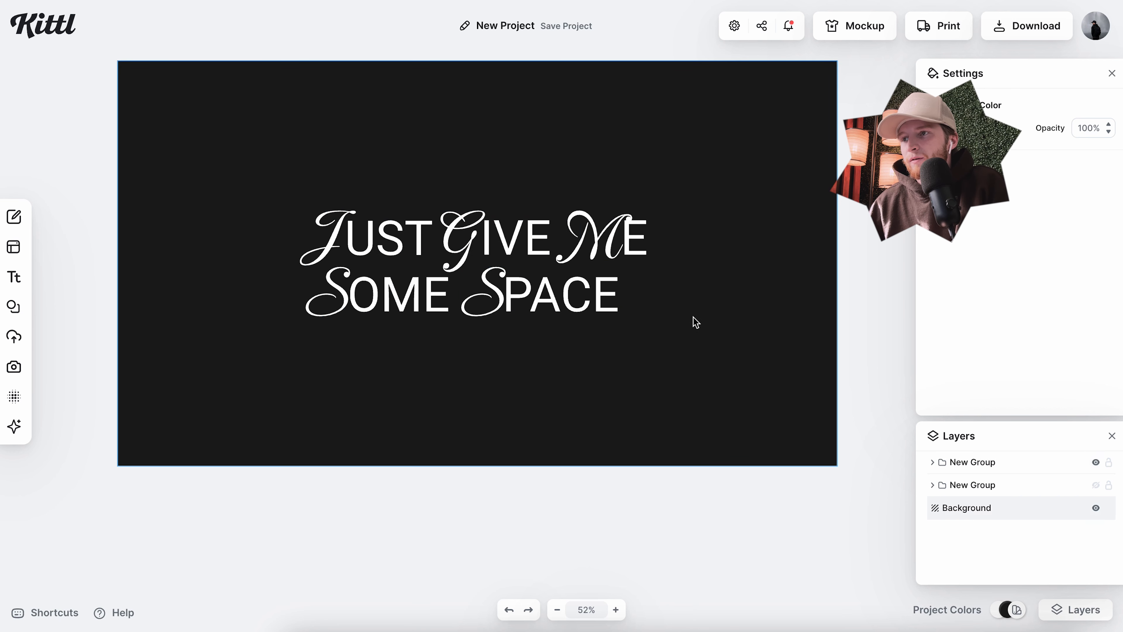
- Enlarge the JUST GIVE ME SOME SPACE group around the canvas center and nudge it slightly into position
drag(284, 150, 773, 337)
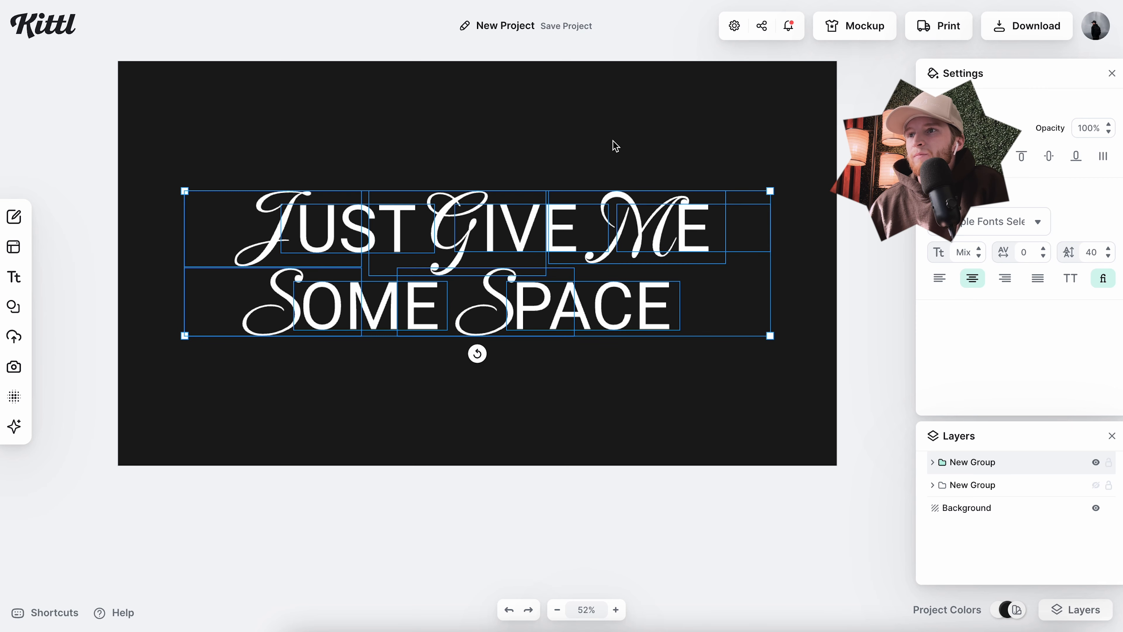
click(690, 135)
drag(619, 232, 621, 234)
- Change the canvas background to a solid bright pink
click(640, 122)
click(937, 128)
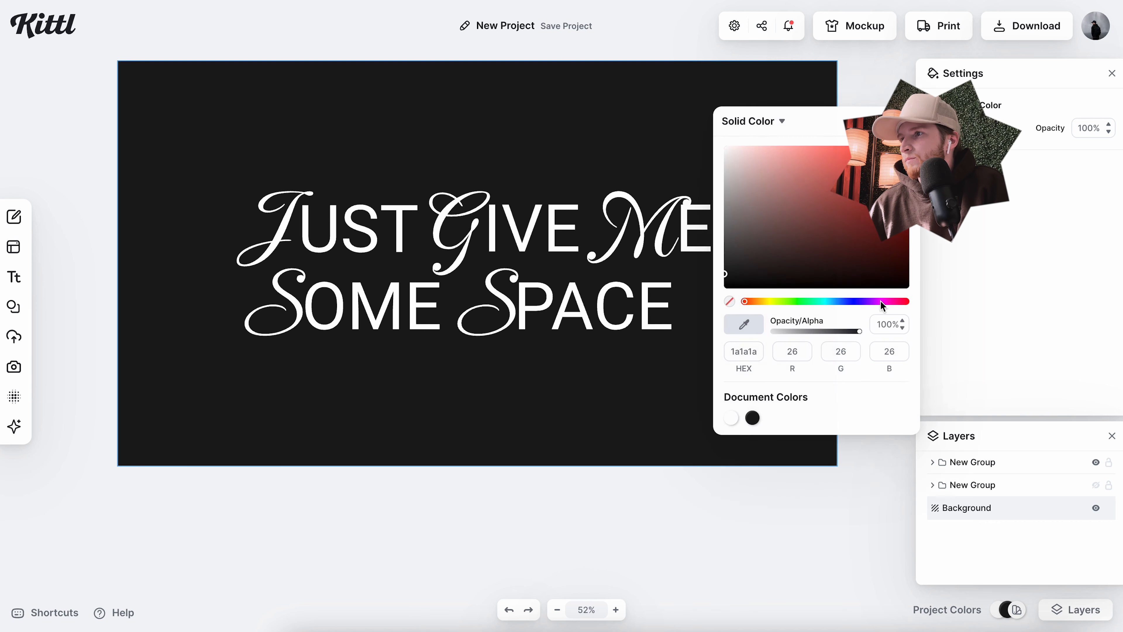
drag(895, 269, 832, 141)
key(Escape)
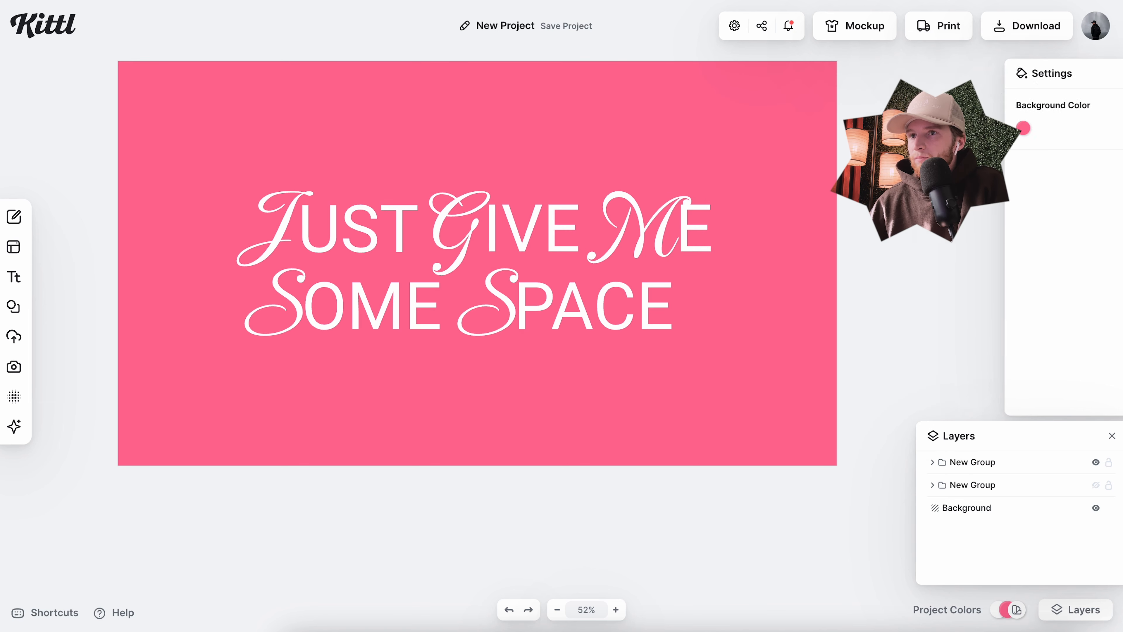